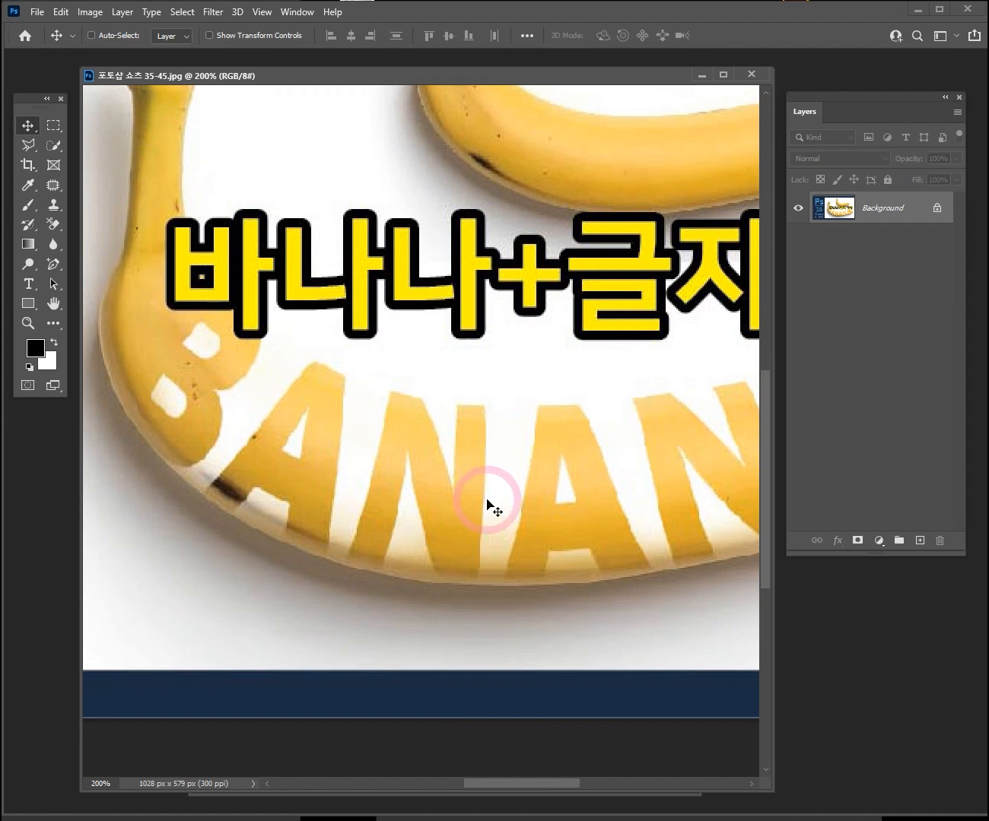
# Examine the finished banana lettering effect in the 포토샵 쇼츠 35-45.jpg reference image at different magnifications
pyautogui.moveTo(575, 467); pyautogui.dragTo(415, 497)
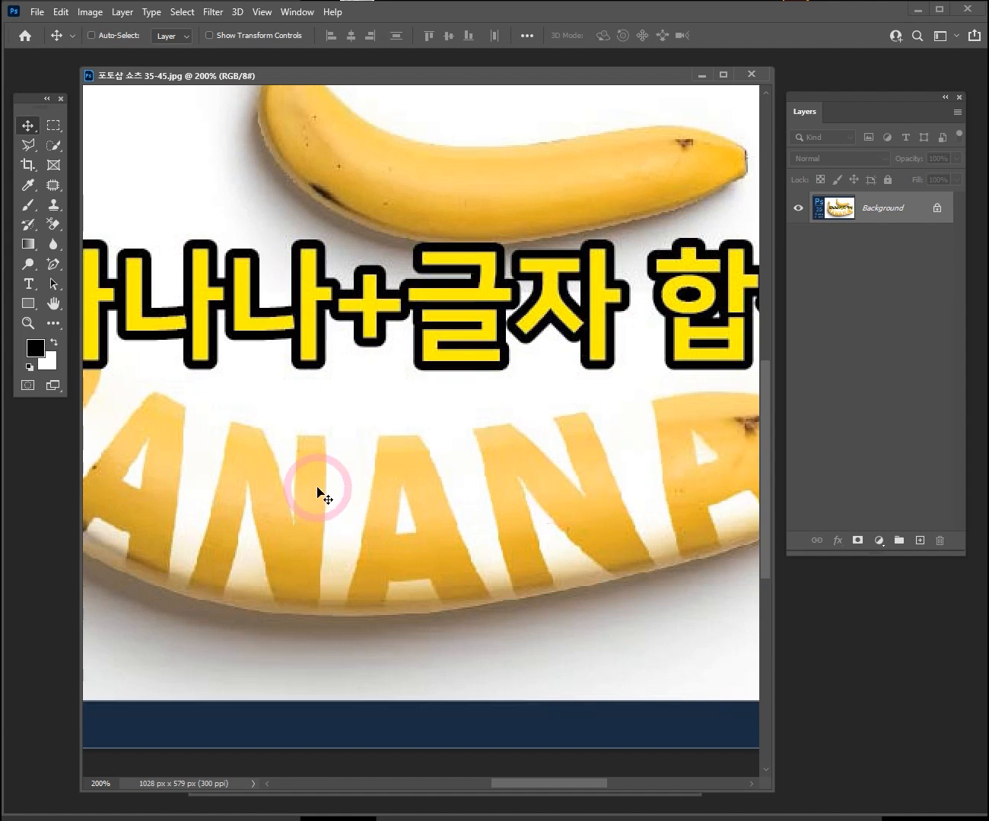
pyautogui.hotkey('ctrl', 'space', 'alt')
pyautogui.keyDown('ctrl'); pyautogui.keyDown('alt'); pyautogui.click(420, 457); pyautogui.keyUp('alt'); pyautogui.keyUp('ctrl')
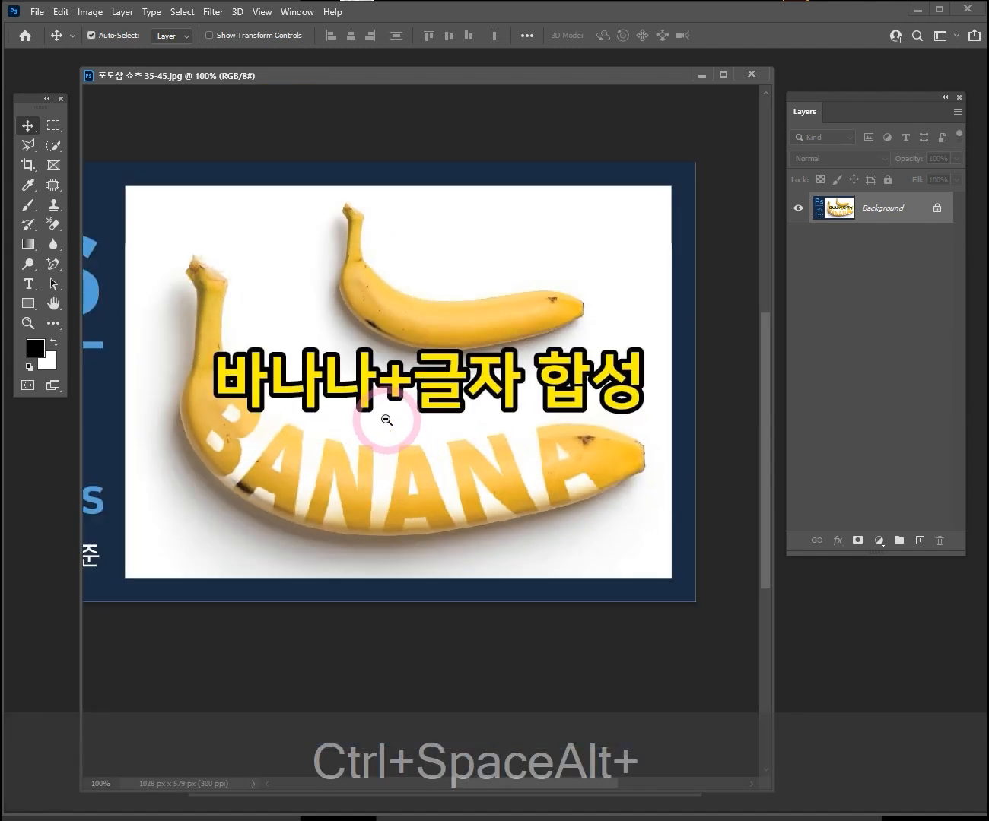
pyautogui.keyDown('ctrl'); pyautogui.keyDown('alt'); pyautogui.click(397, 423); pyautogui.keyUp('alt'); pyautogui.keyUp('ctrl')
pyautogui.keyDown('ctrl'); pyautogui.click(371, 427); pyautogui.keyUp('ctrl')
pyautogui.keyDown('ctrl'); pyautogui.click(371, 424); pyautogui.keyUp('ctrl')
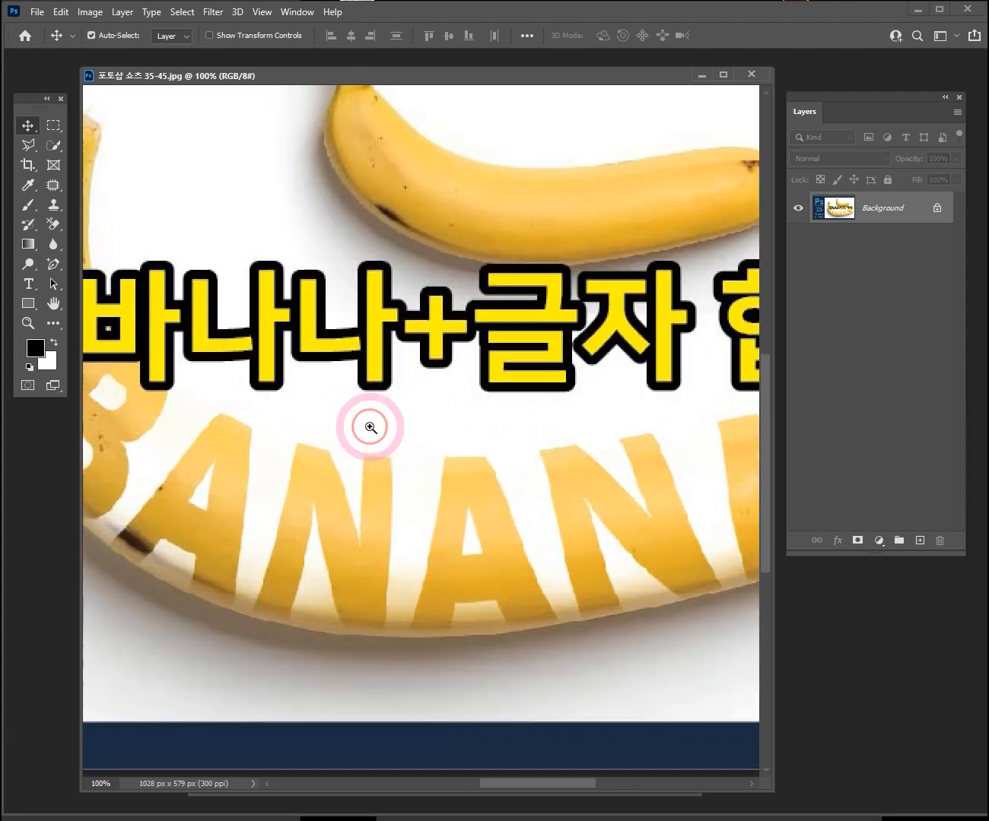
pyautogui.keyDown('ctrl'); pyautogui.keyDown('alt'); pyautogui.click(534, 401); pyautogui.keyUp('alt'); pyautogui.keyUp('ctrl')
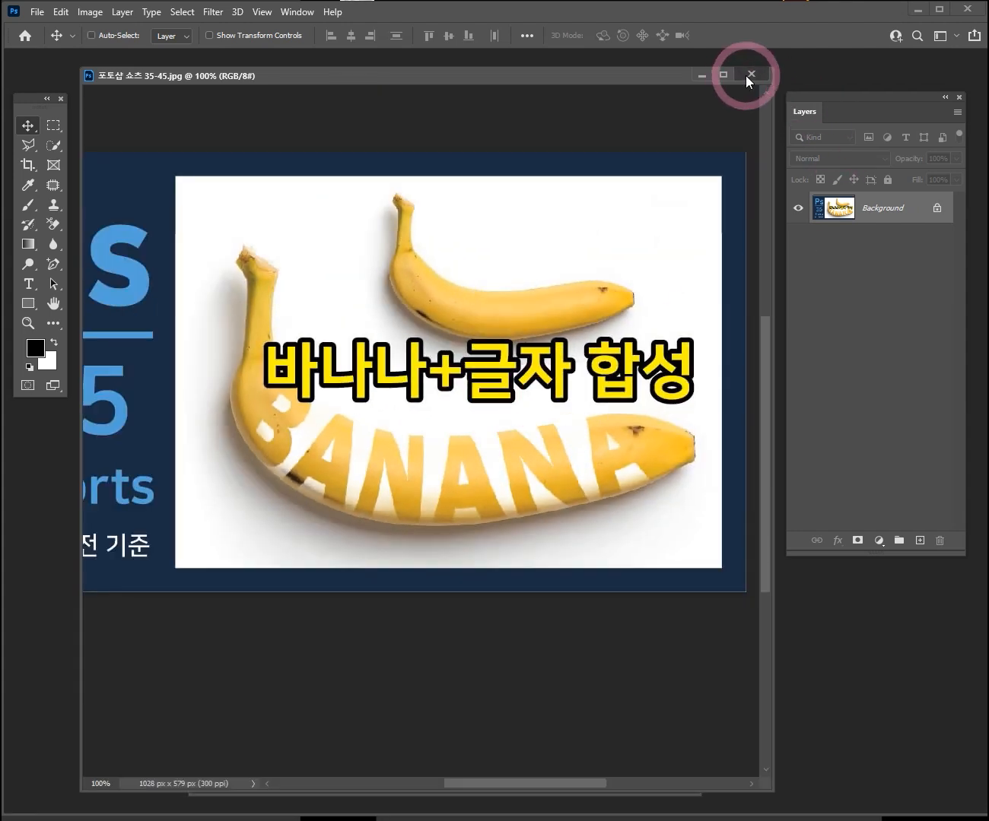
# Close the reference image, and enlarge and reposition the Untitled-1 document window
pyautogui.click(748, 75)
pyautogui.moveTo(558, 276); pyautogui.dragTo(504, 124)
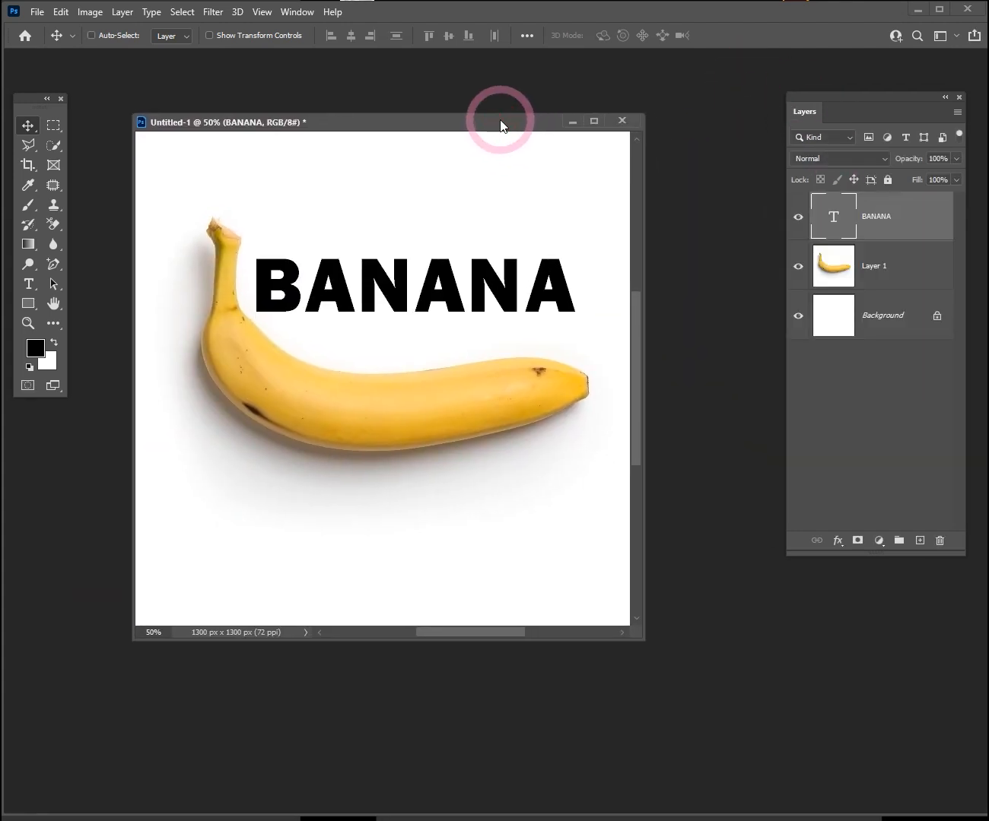
pyautogui.moveTo(643, 632); pyautogui.dragTo(827, 701)
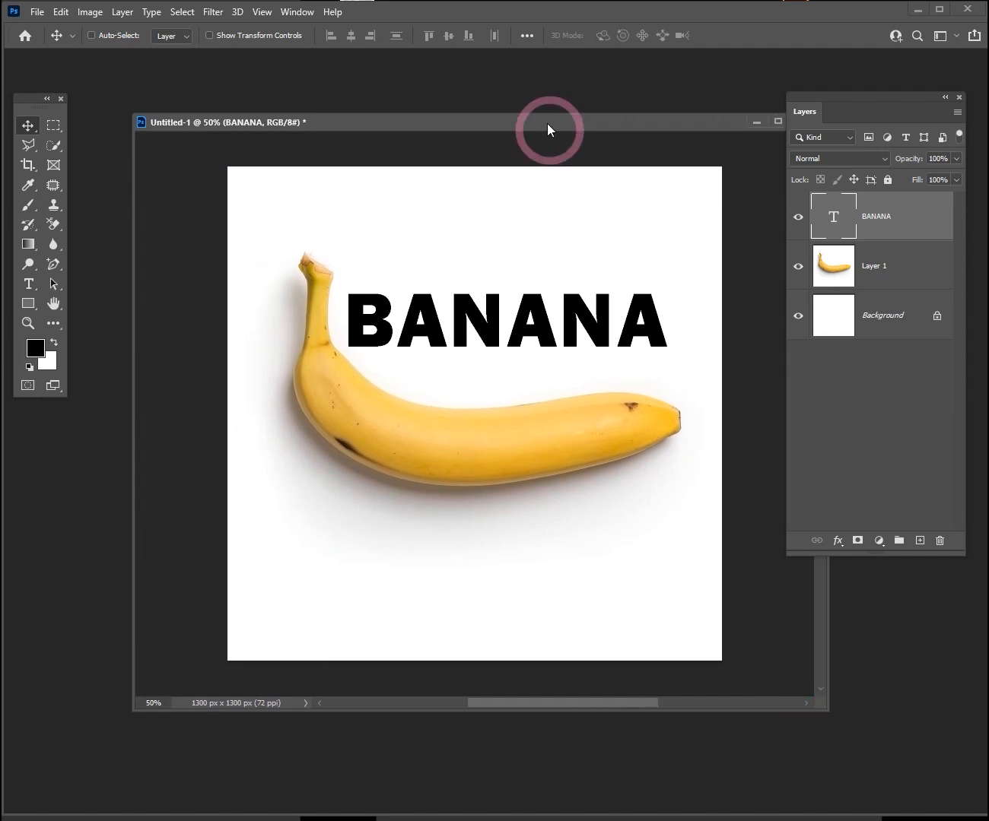
pyautogui.moveTo(545, 125); pyautogui.dragTo(493, 99)
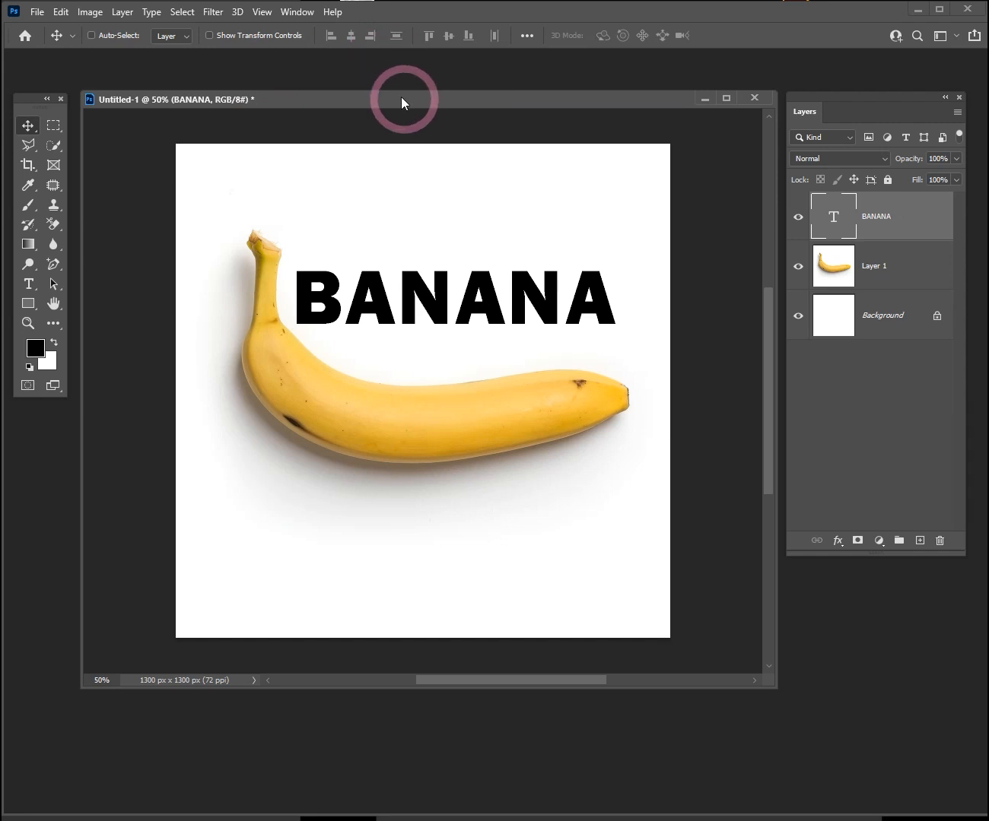
# Reposition the Layers and Tools panels so they sit clear of the document window
pyautogui.click(298, 13)
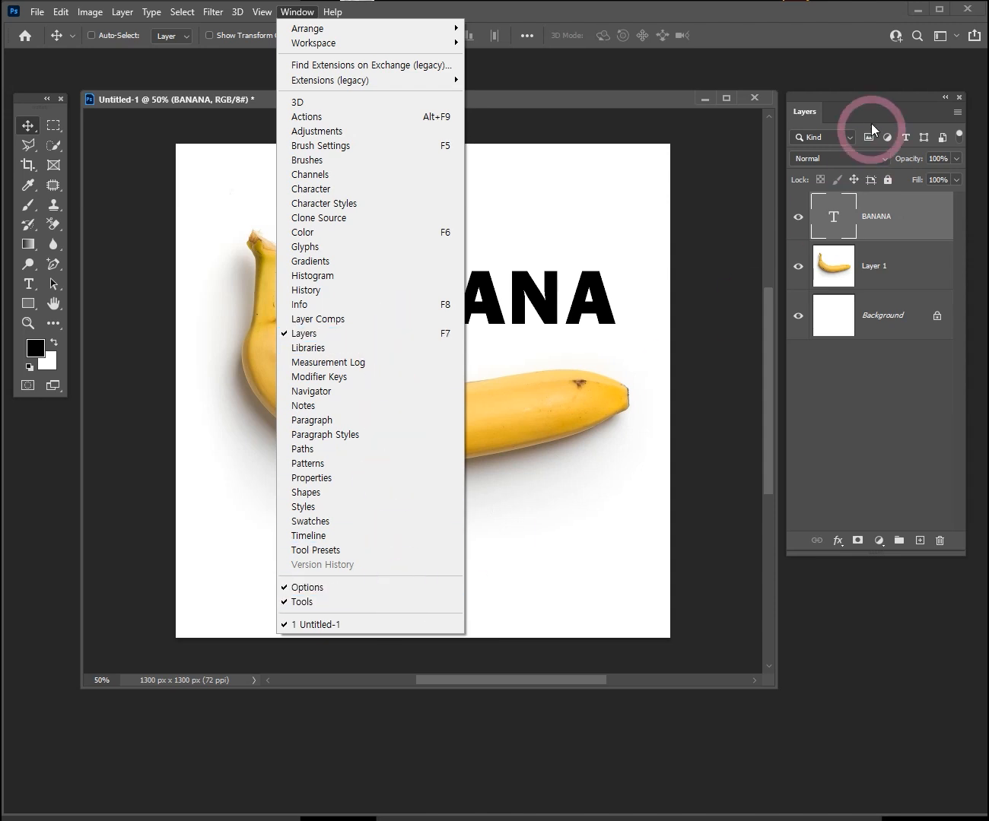
pyautogui.moveTo(860, 98)
pyautogui.mouseDown()
pyautogui.moveTo(881, 88)
pyautogui.moveTo(875, 95)
pyautogui.mouseUp()
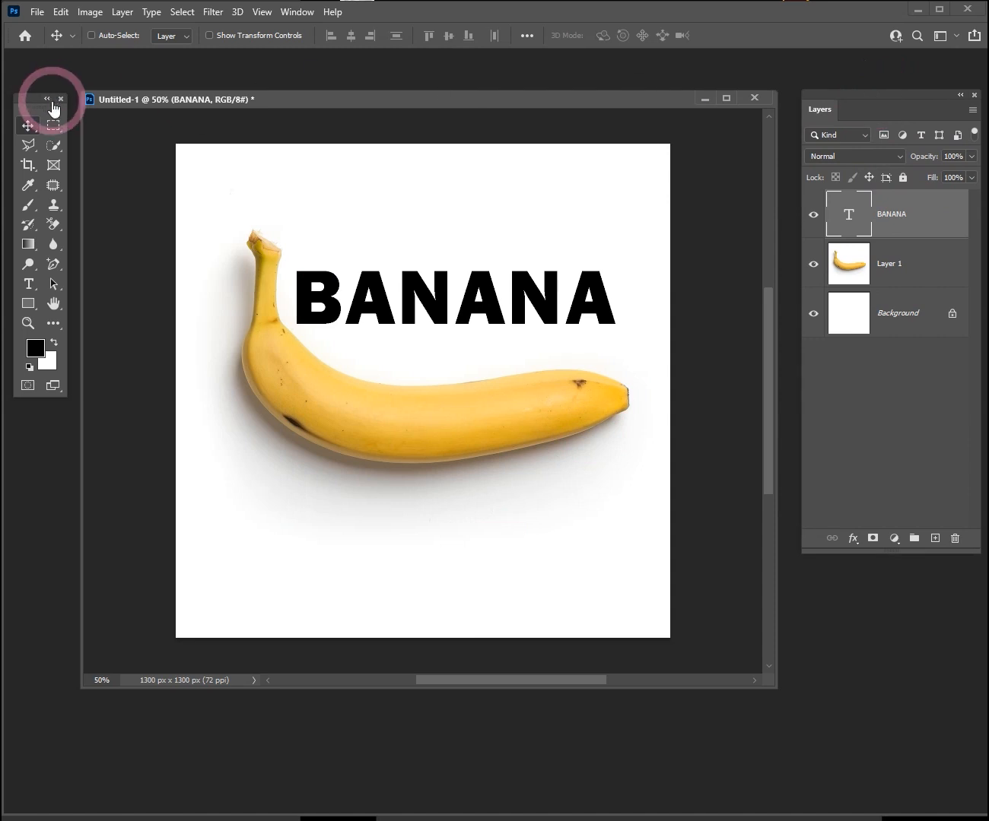
pyautogui.moveTo(39, 105)
pyautogui.mouseDown()
pyautogui.moveTo(27, 96)
pyautogui.moveTo(19, 103)
pyautogui.moveTo(38, 111)
pyautogui.mouseUp()
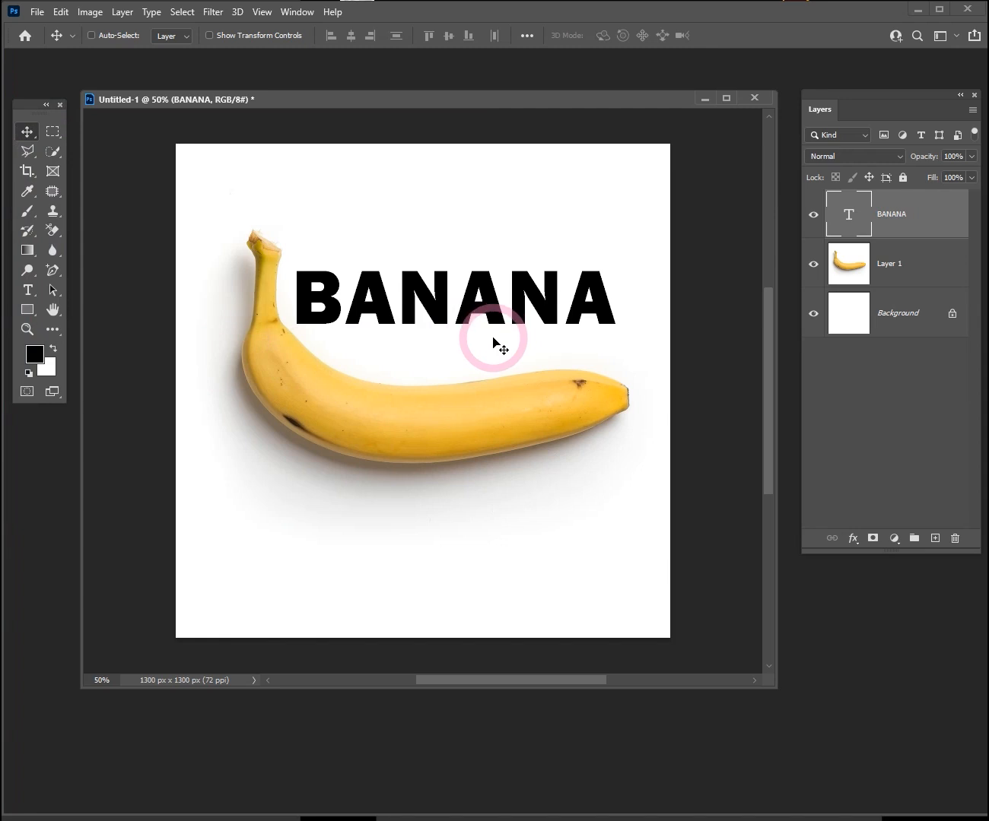
# Examine the banana's edge and the BANANA text in Untitled-1 at several magnifications
pyautogui.hotkey('ctrl', 'space')
pyautogui.keyDown('ctrl'); pyautogui.click(448, 374); pyautogui.keyUp('ctrl')
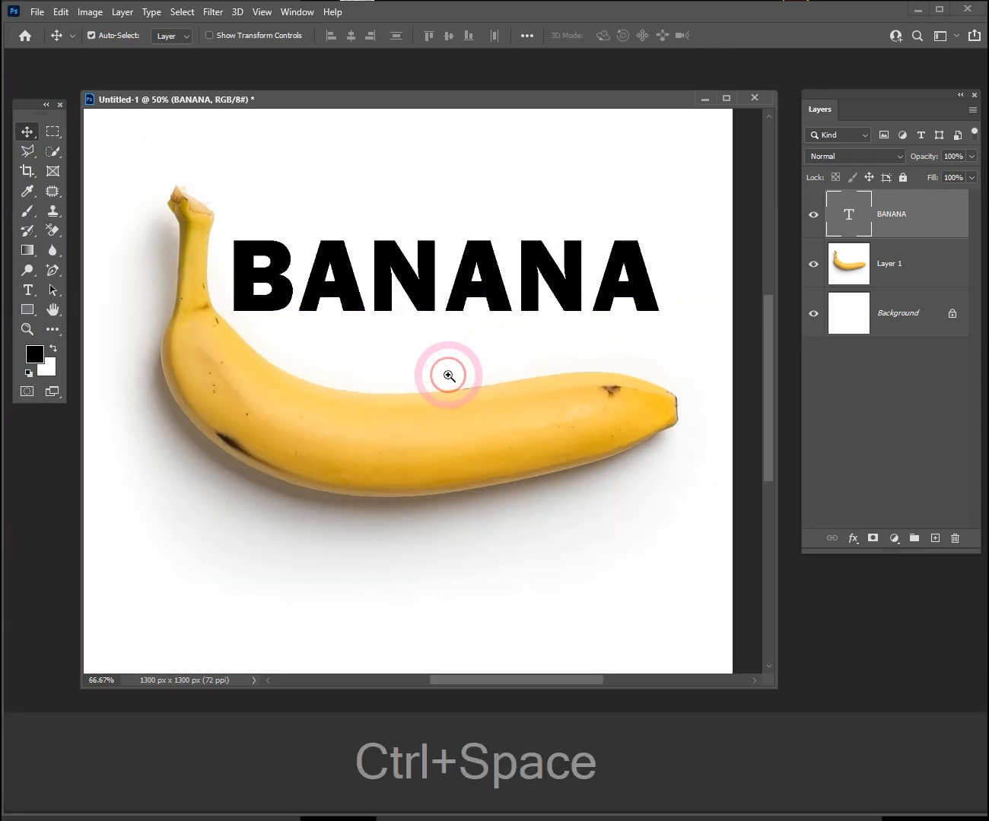
pyautogui.keyDown('ctrl'); pyautogui.click(448, 375); pyautogui.keyUp('ctrl')
pyautogui.keyDown('ctrl'); pyautogui.click(448, 375); pyautogui.keyUp('ctrl')
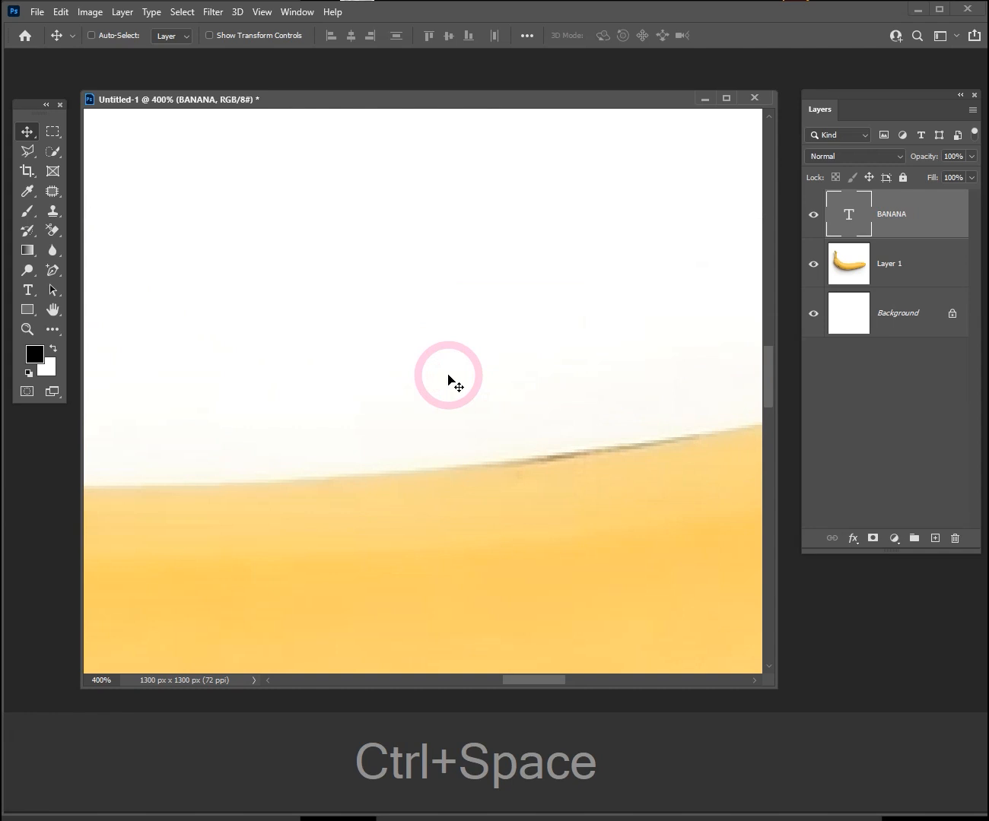
pyautogui.hotkey('ctrl', 'alt', 'space')
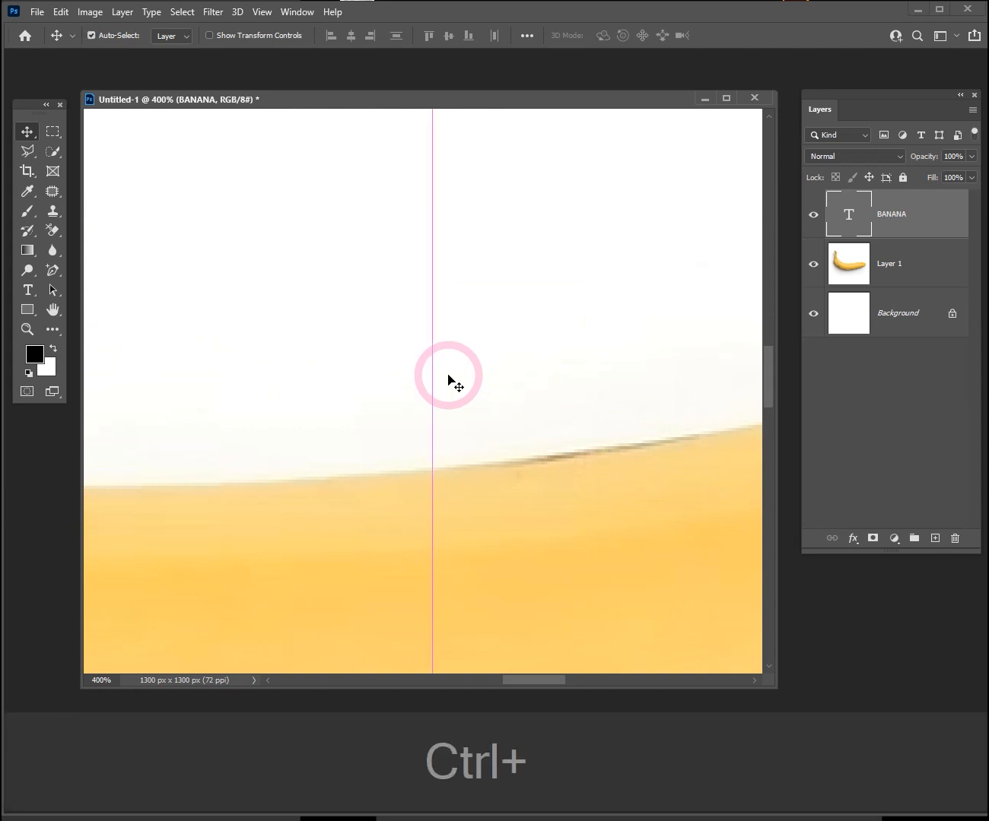
pyautogui.keyDown('ctrl'); pyautogui.keyDown('alt'); pyautogui.click(449, 376); pyautogui.keyUp('alt'); pyautogui.keyUp('ctrl')
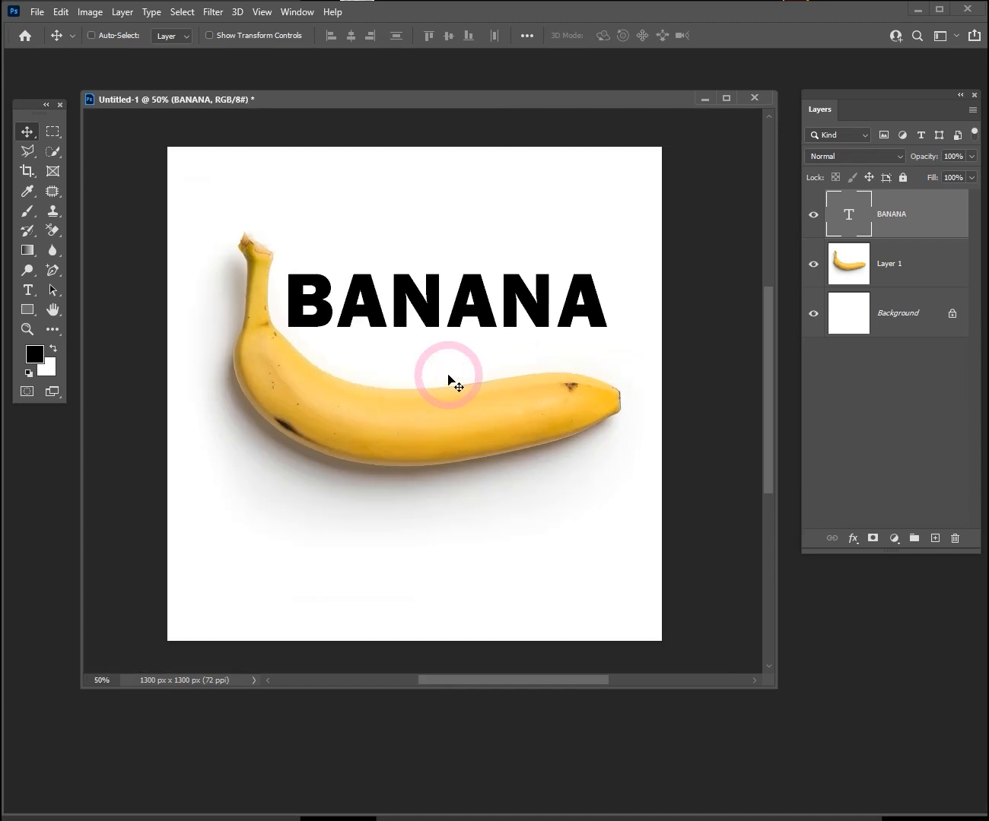
pyautogui.hotkey('ctrl', '=')
pyautogui.hotkey('ctrl', '=')
pyautogui.hotkey('ctrl', '=')
pyautogui.hotkey('ctrl', '-')
pyautogui.hotkey('ctrl', '-')
pyautogui.hotkey('ctrl', '-')
pyautogui.hotkey('ctrl', '-')
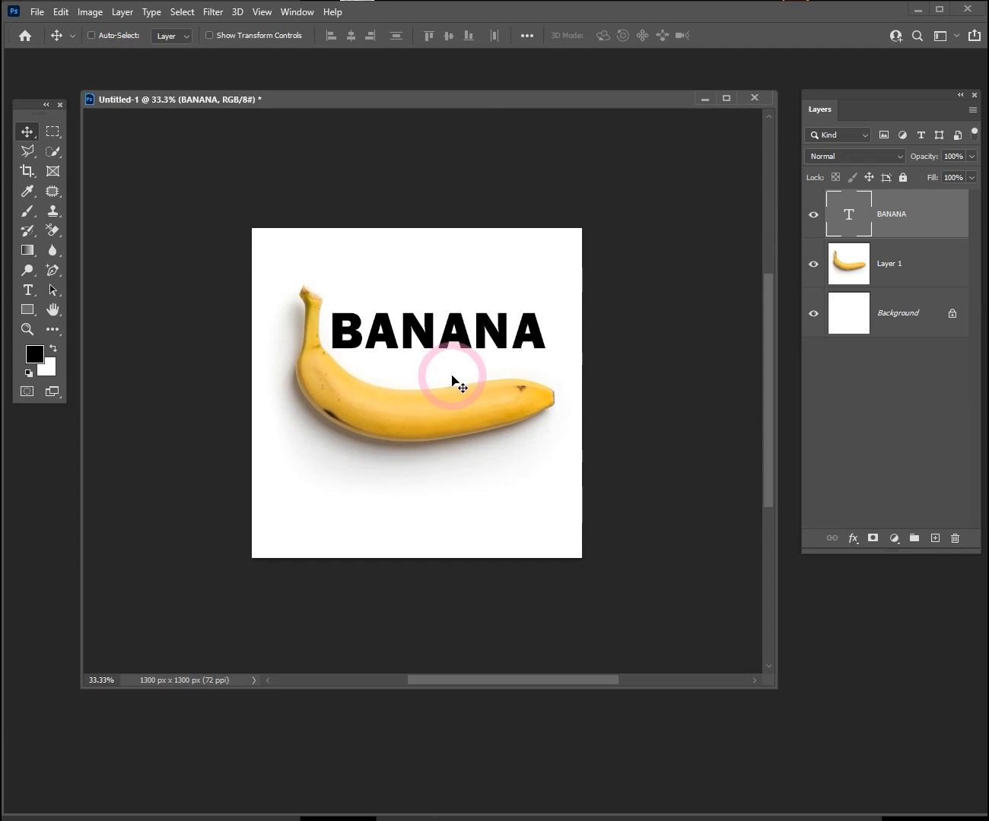
pyautogui.moveTo(452, 374); pyautogui.dragTo(416, 365)
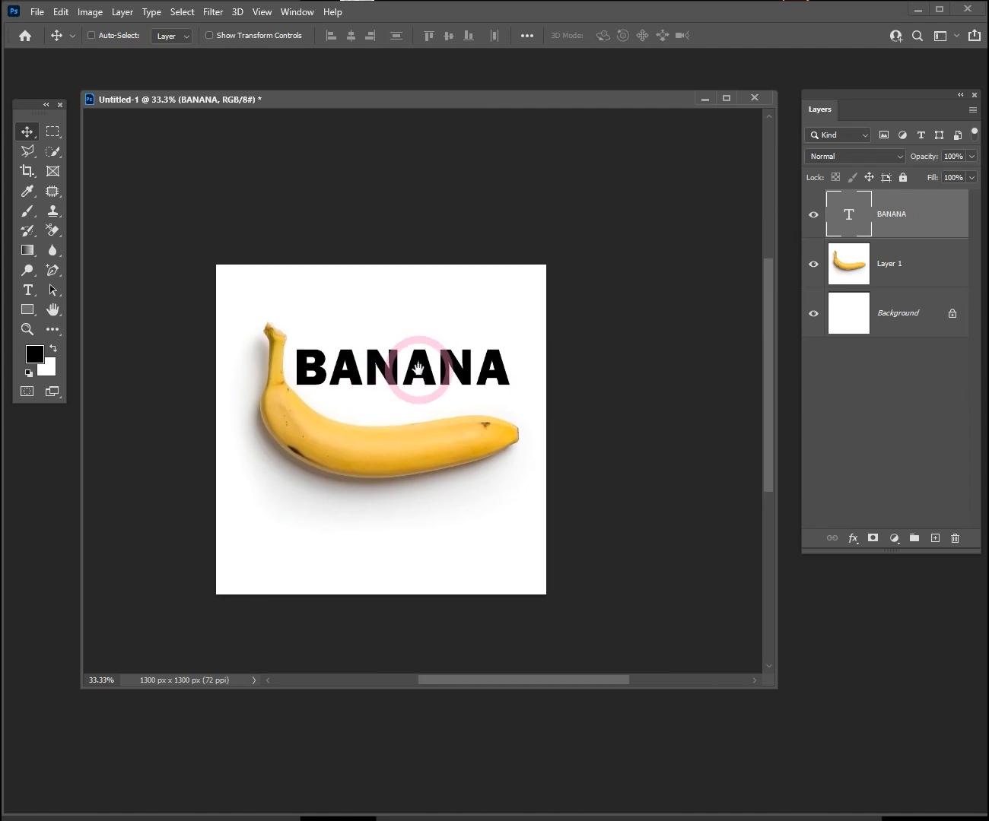
pyautogui.keyDown('ctrl'); pyautogui.click(362, 389); pyautogui.keyUp('ctrl')
pyautogui.moveTo(445, 449); pyautogui.dragTo(471, 400)
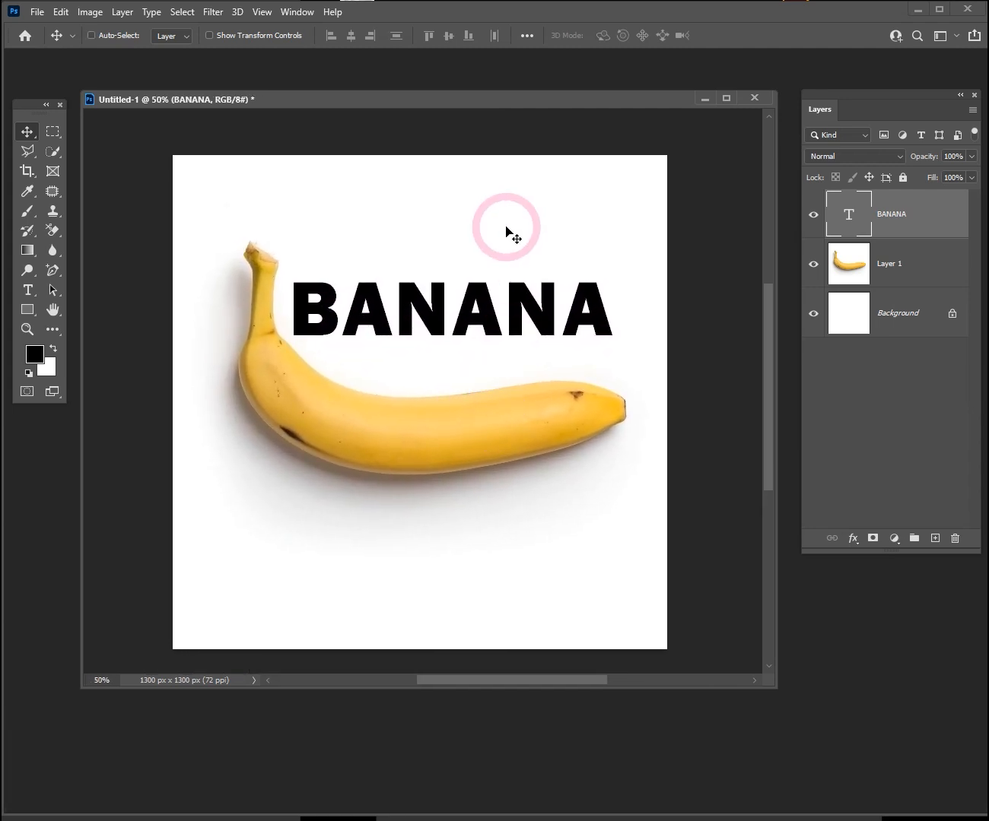
pyautogui.moveTo(558, 106)
pyautogui.mouseDown()
pyautogui.moveTo(563, 137)
pyautogui.moveTo(565, 116)
pyautogui.mouseUp()
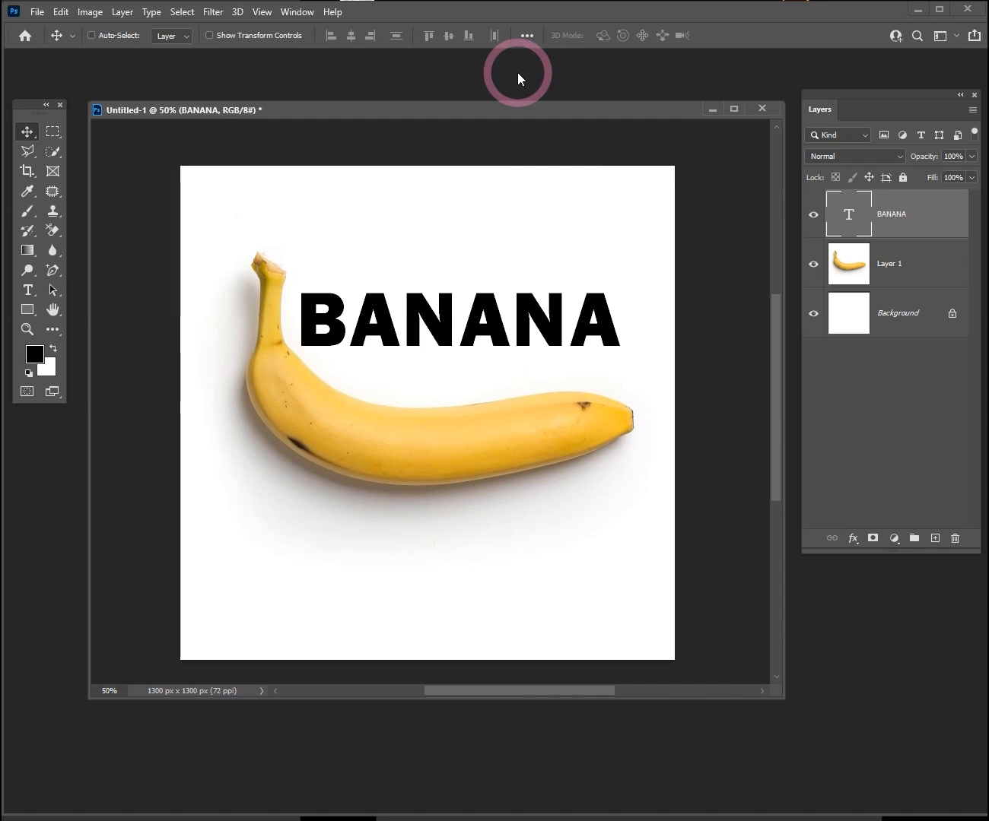
# Open the 바나나 image from the 샘플사진 folder
pyautogui.hotkey('ctrl', 'o')
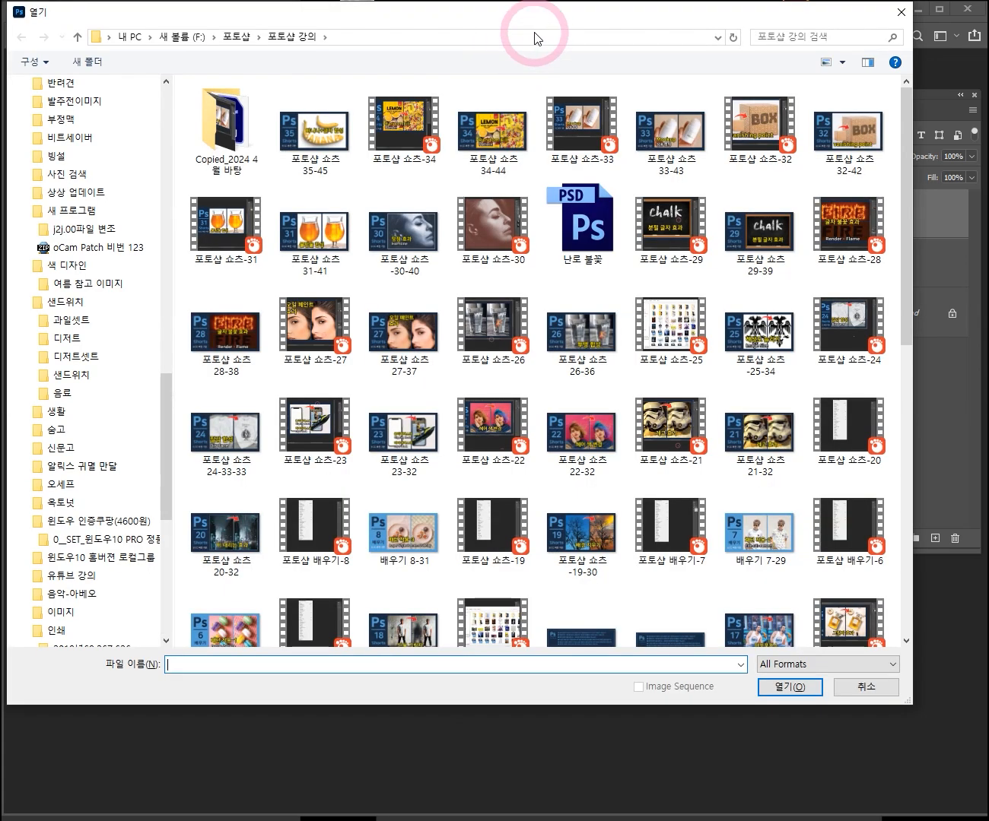
pyautogui.click(238, 36)
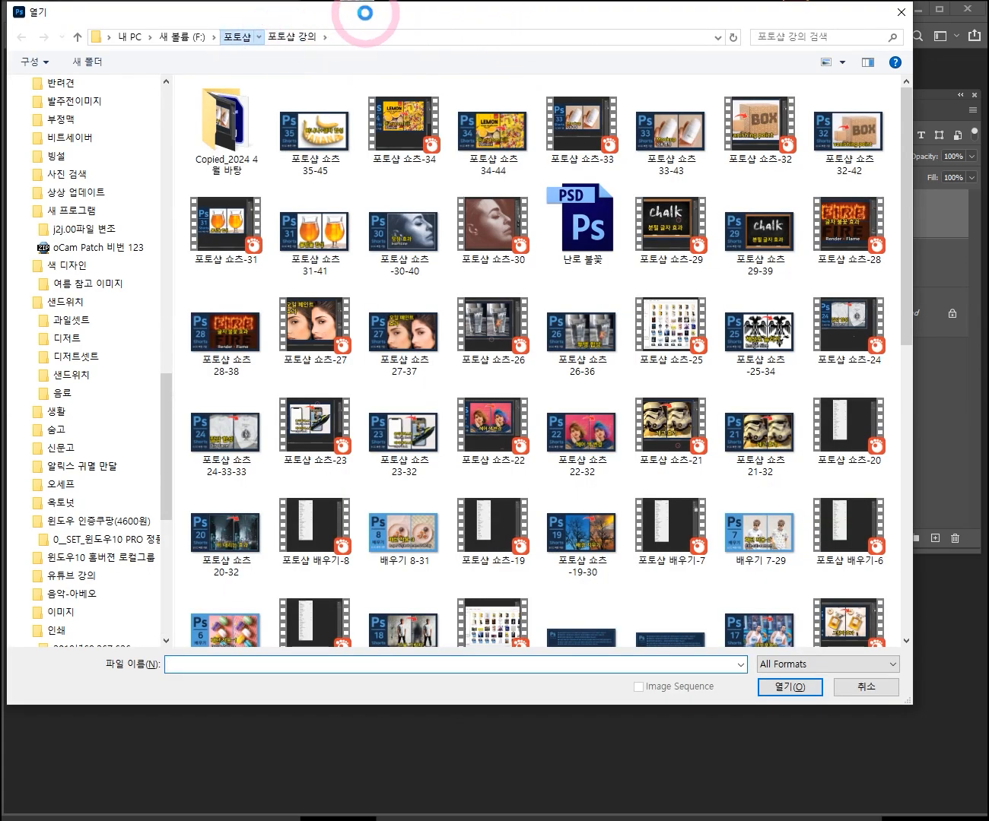
pyautogui.moveTo(422, 12); pyautogui.dragTo(429, 42)
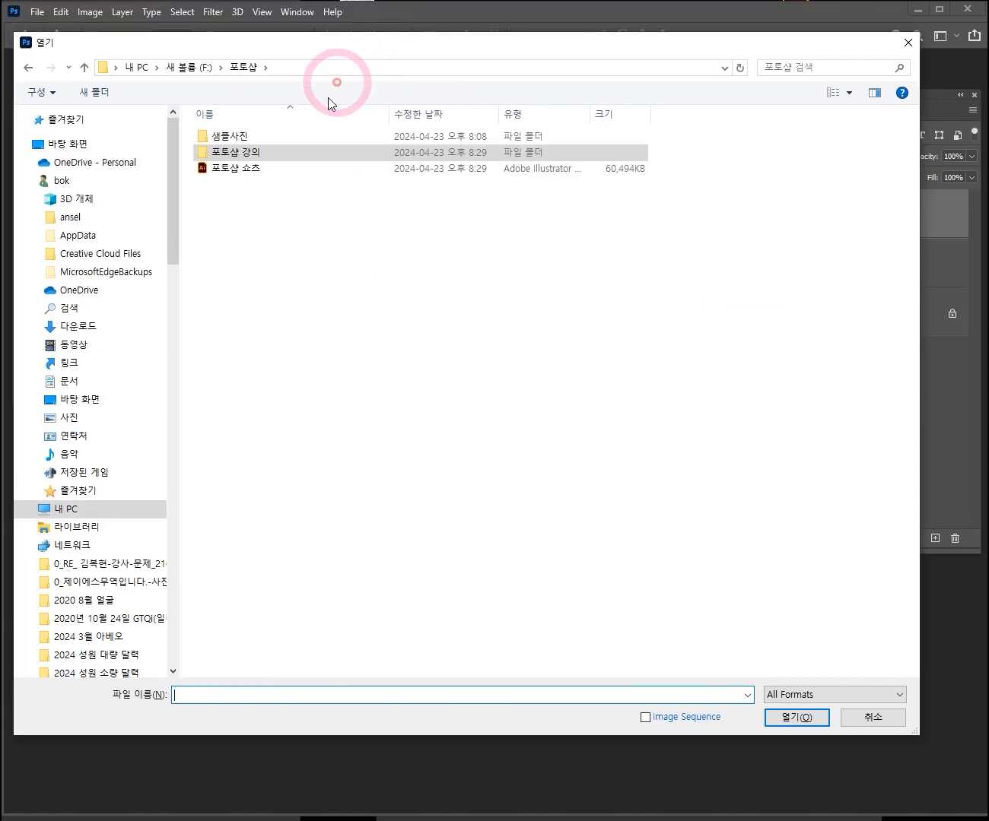
pyautogui.doubleClick(256, 134)
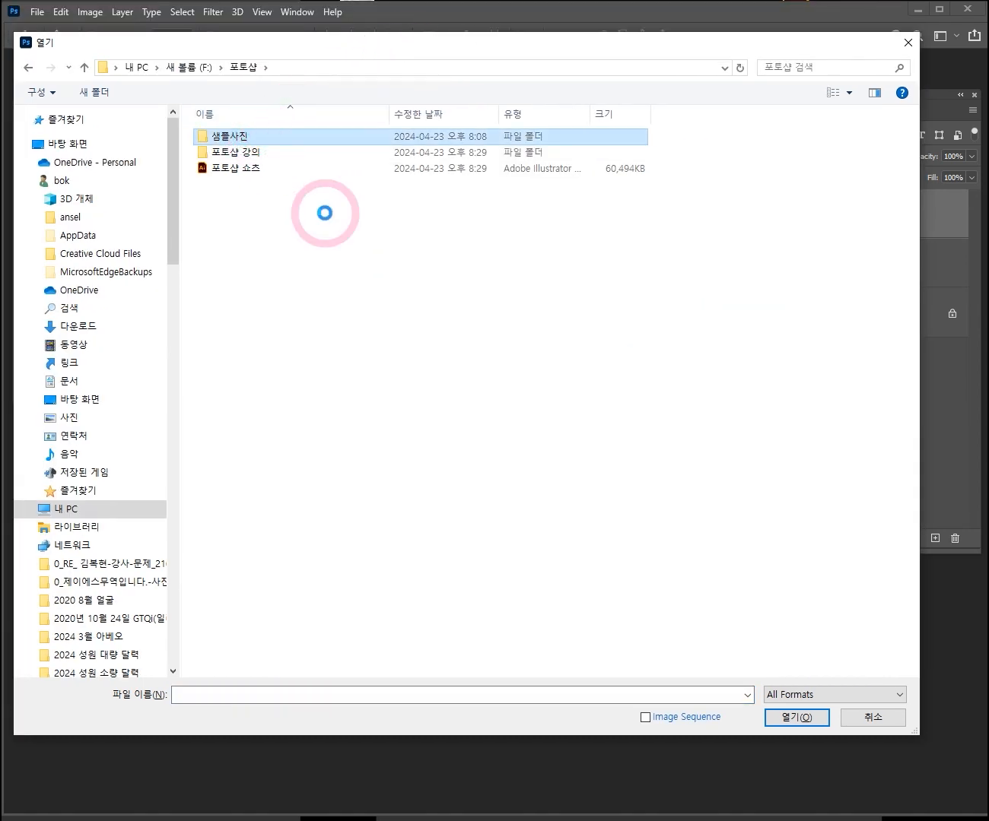
pyautogui.scroll(-5, 629, 400)
pyautogui.scroll(5, 486, 441)
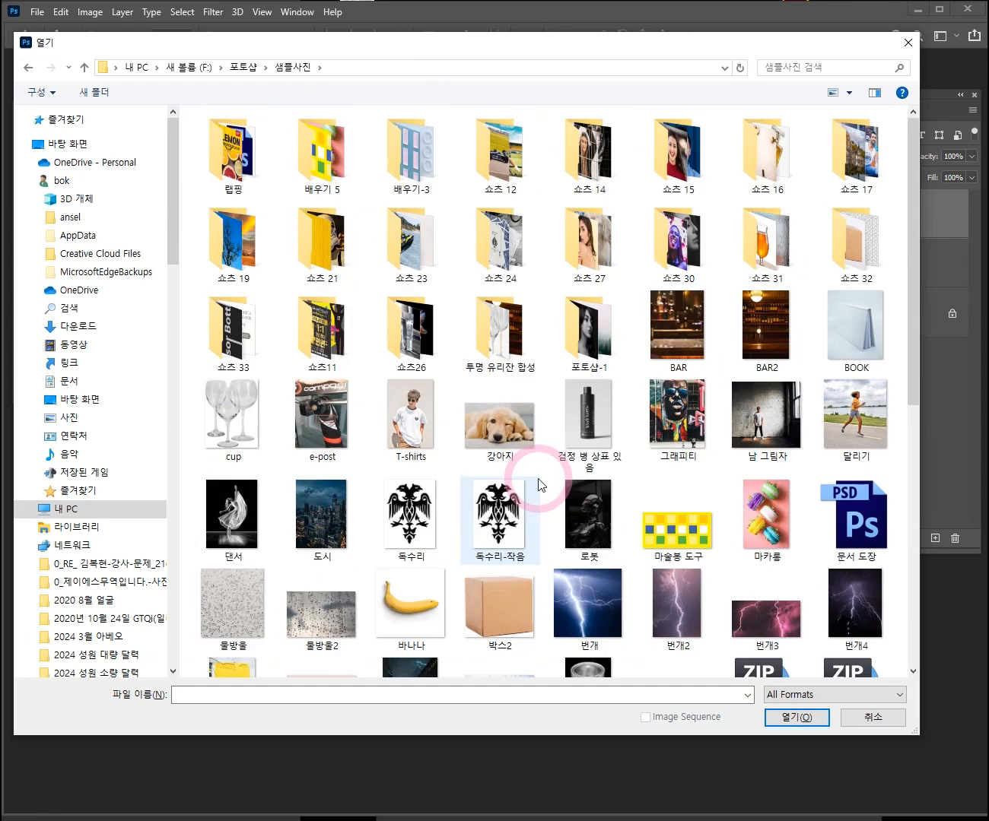
pyautogui.click(405, 607)
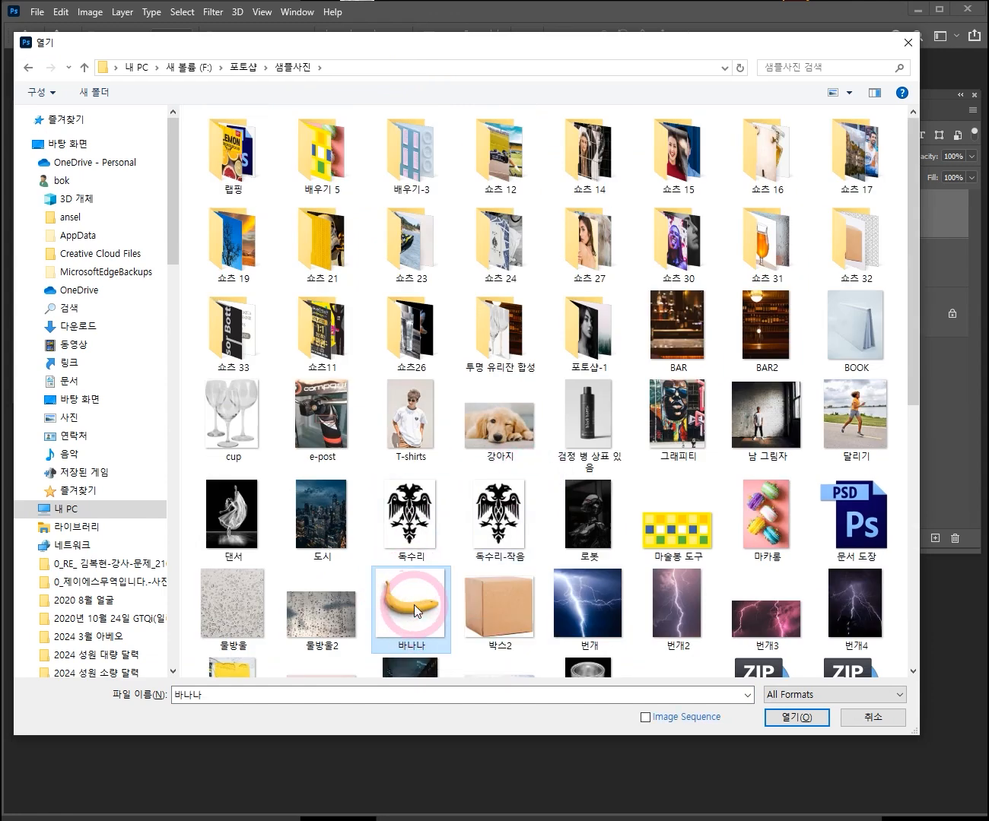
pyautogui.doubleClick(414, 605)
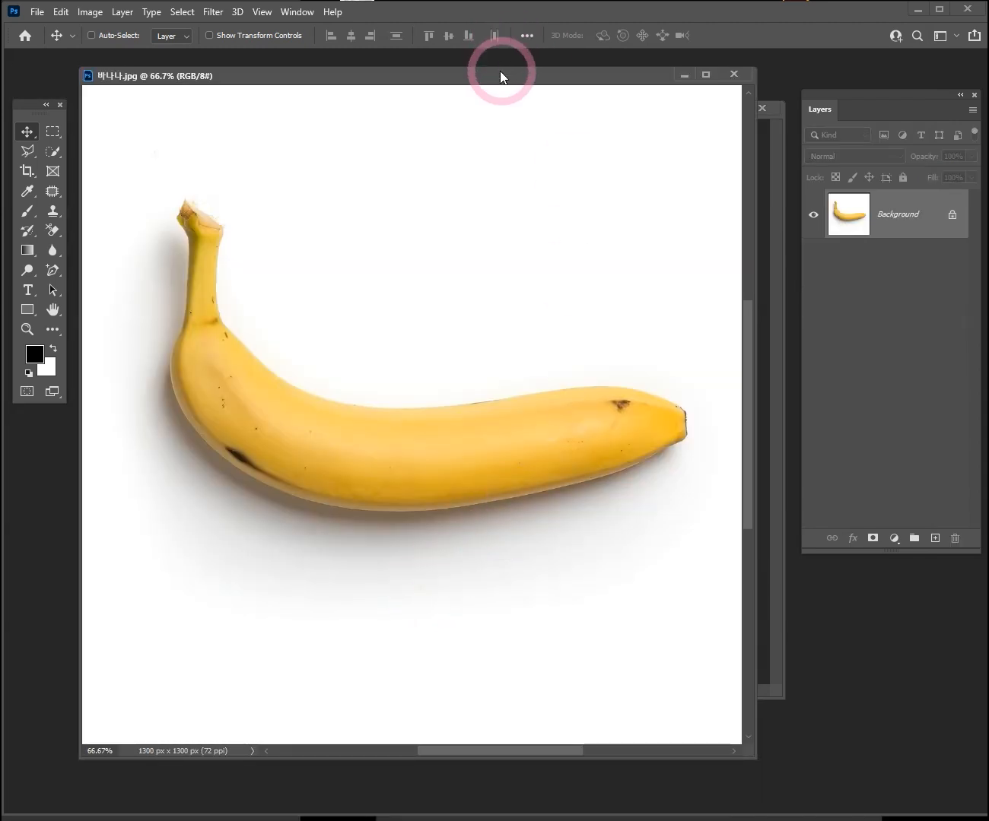
# Close the 바나나.jpg image and reposition the Untitled-1 window
pyautogui.moveTo(501, 75)
pyautogui.mouseDown()
pyautogui.moveTo(520, 105)
pyautogui.moveTo(507, 90)
pyautogui.mouseUp()
pyautogui.click(739, 105)
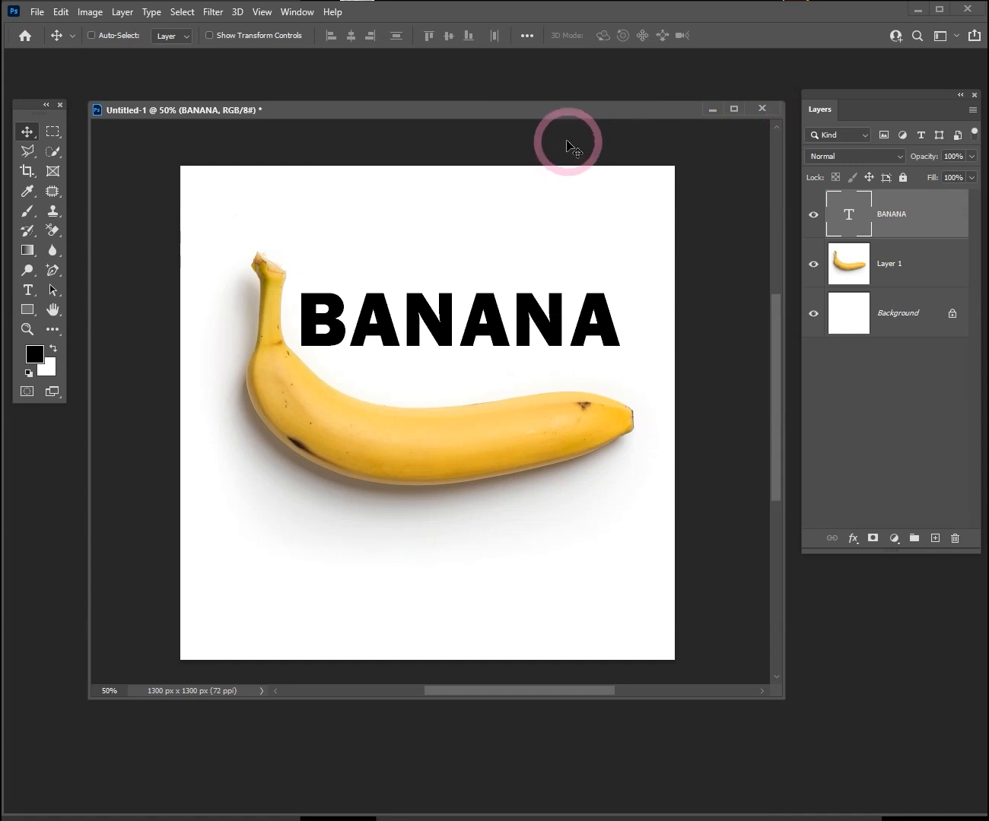
pyautogui.moveTo(565, 110)
pyautogui.mouseDown()
pyautogui.moveTo(568, 132)
pyautogui.moveTo(549, 83)
pyautogui.moveTo(566, 95)
pyautogui.moveTo(559, 96)
pyautogui.mouseUp()
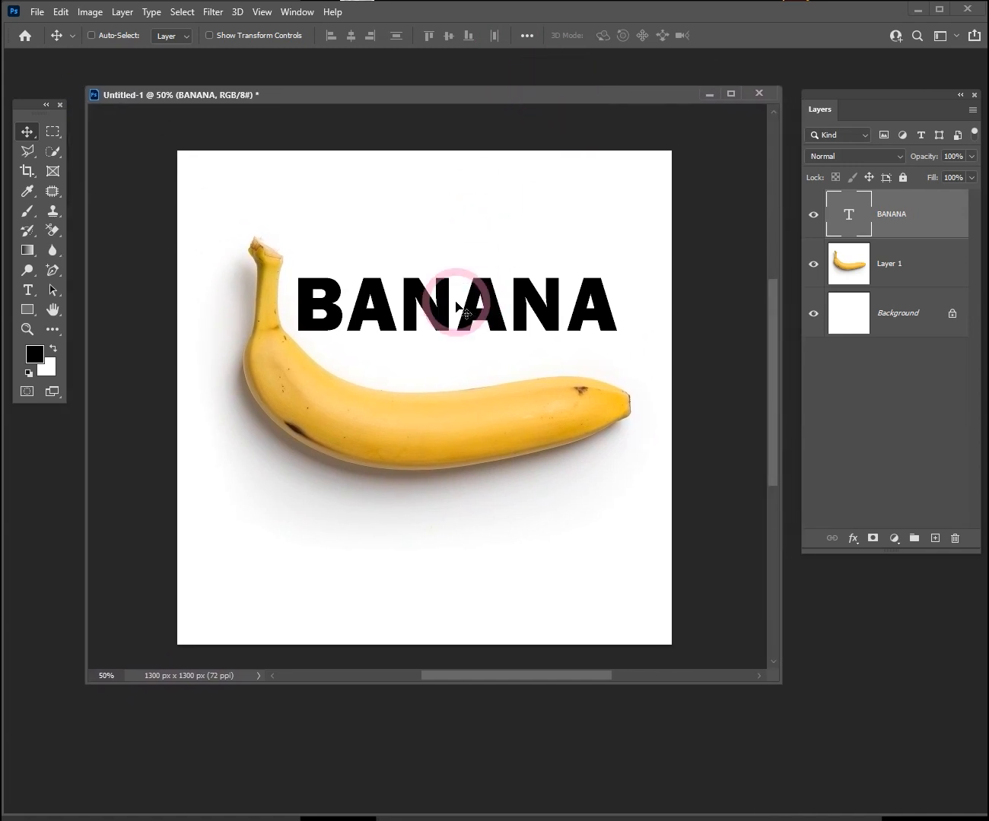
# Add a short test text below the banana with the Horizontal Type tool and delete its layer
pyautogui.click(30, 290)
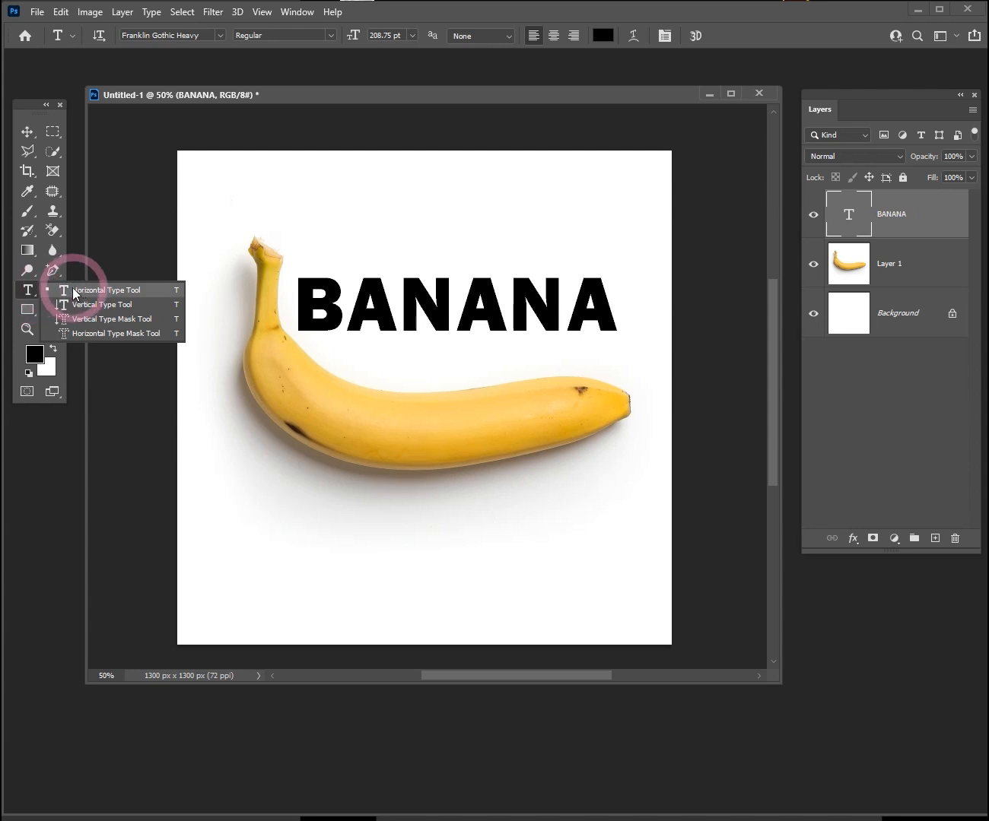
pyautogui.click(62, 291)
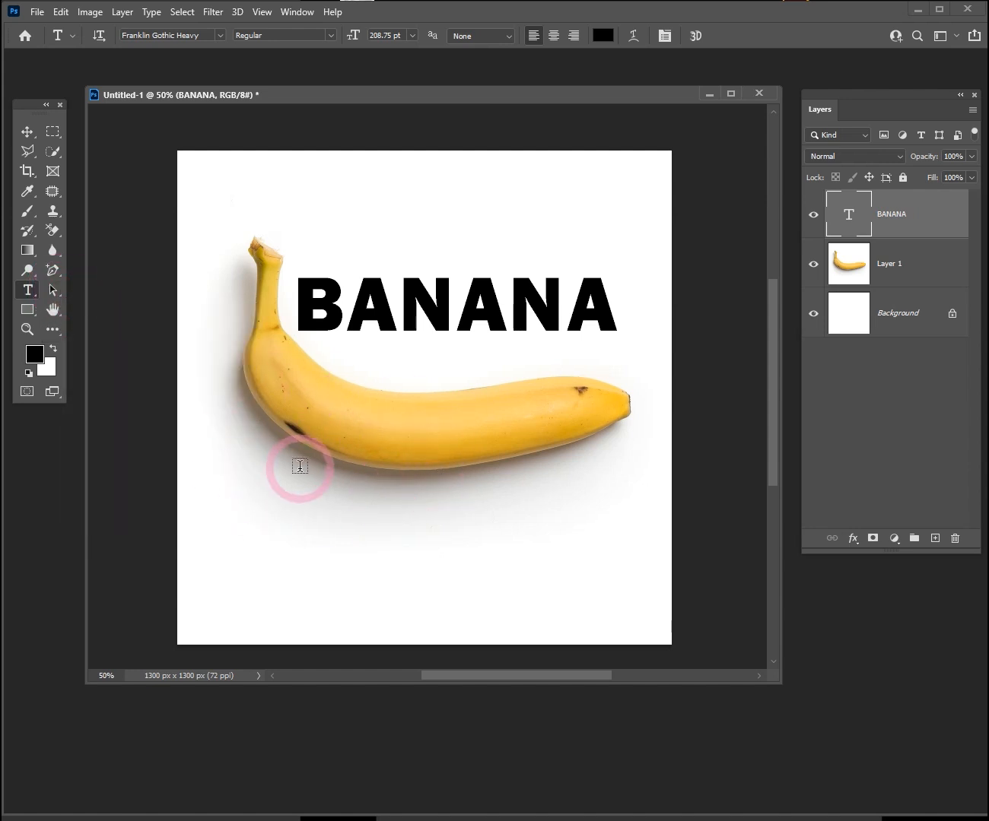
pyautogui.click(312, 530)
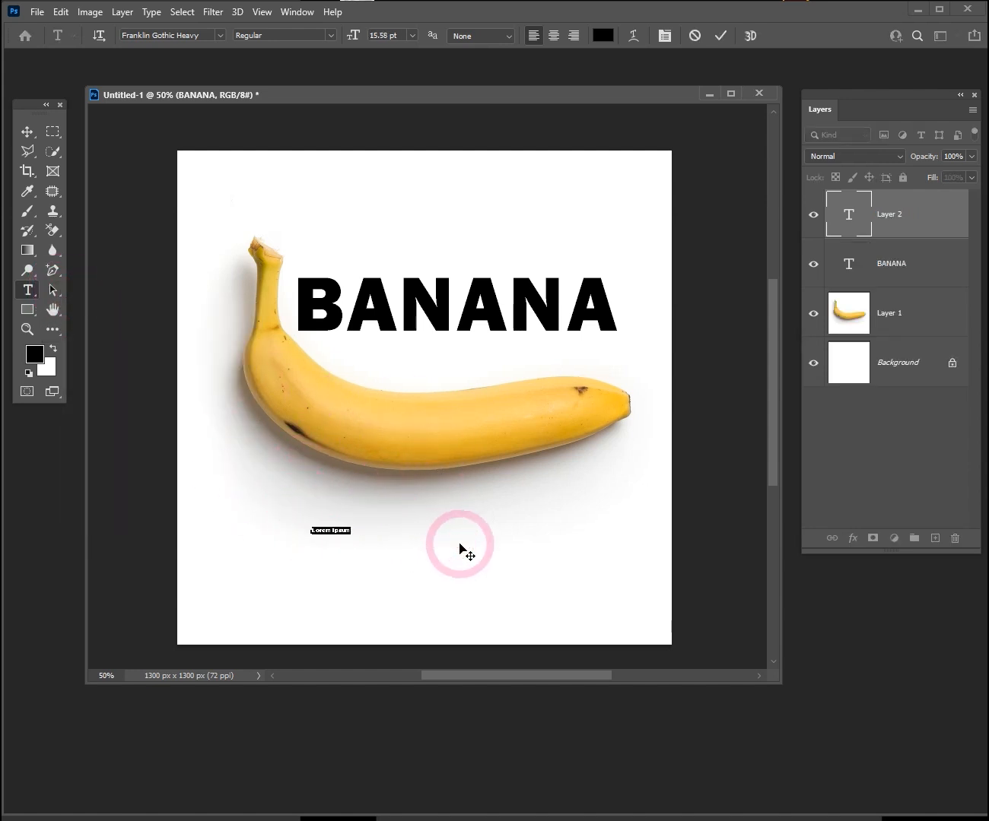
pyautogui.write('vdsvsd')
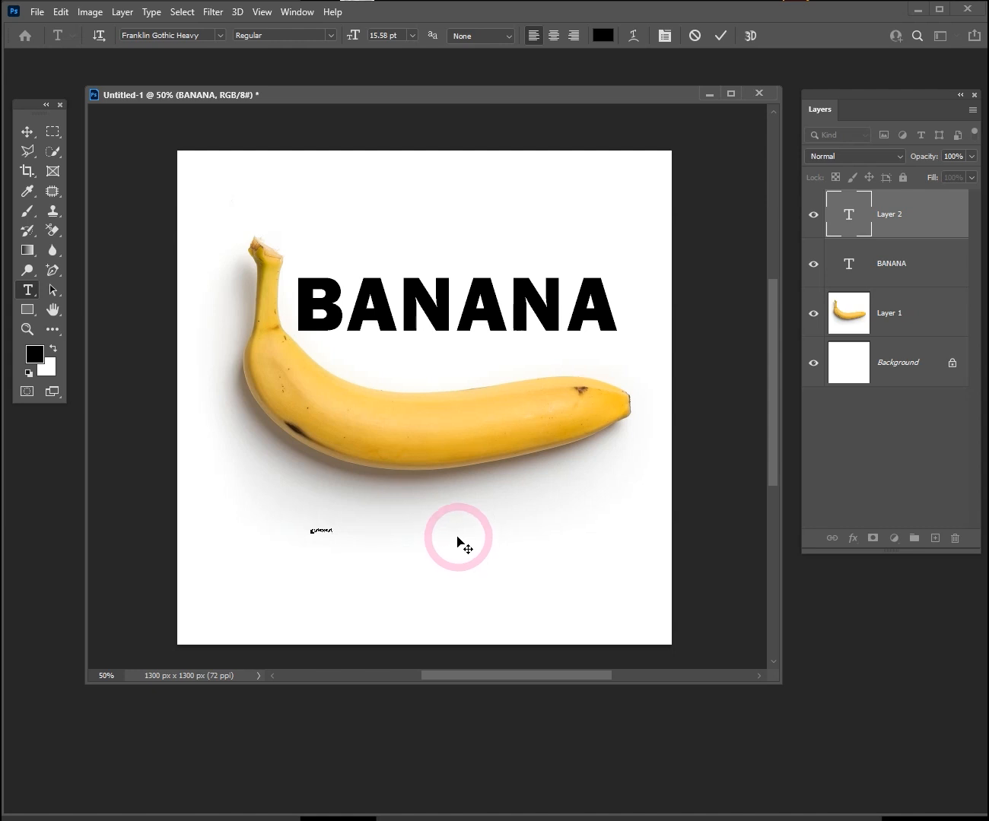
pyautogui.click(26, 131)
pyautogui.moveTo(905, 207); pyautogui.dragTo(954, 538)
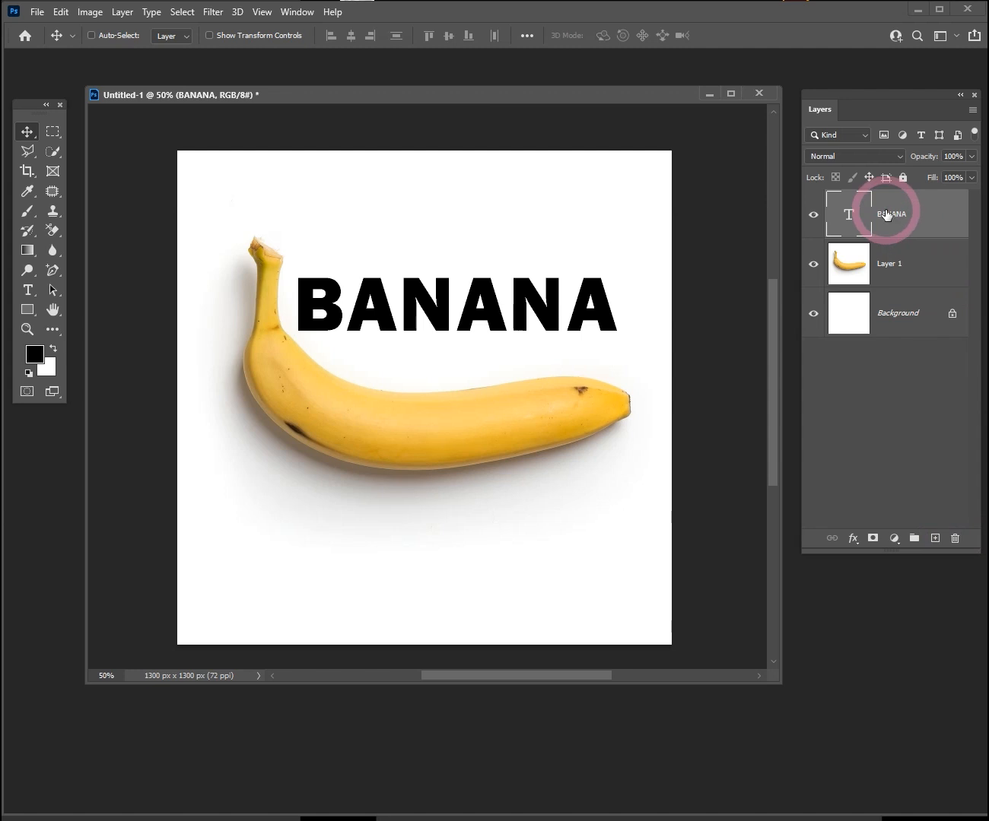
# Move the BANANA text down so that it overlaps the upper edge of the banana
pyautogui.moveTo(482, 303); pyautogui.dragTo(385, 305)
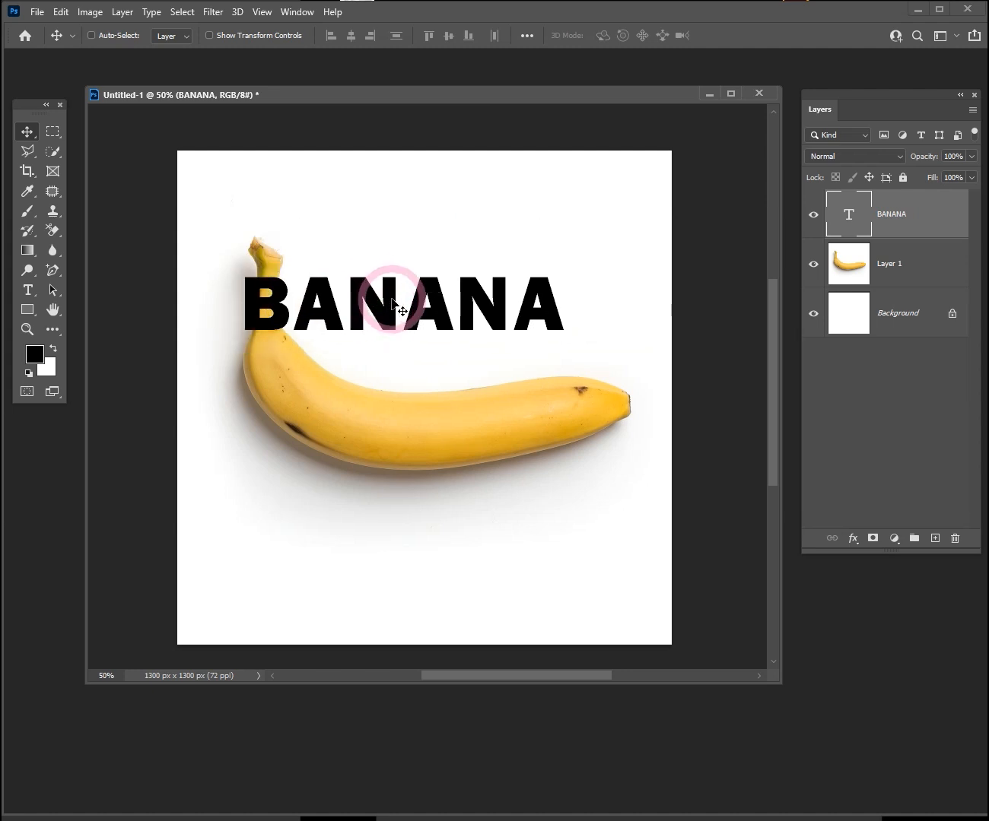
pyautogui.moveTo(392, 303); pyautogui.dragTo(414, 319)
pyautogui.moveTo(472, 327); pyautogui.dragTo(472, 384)
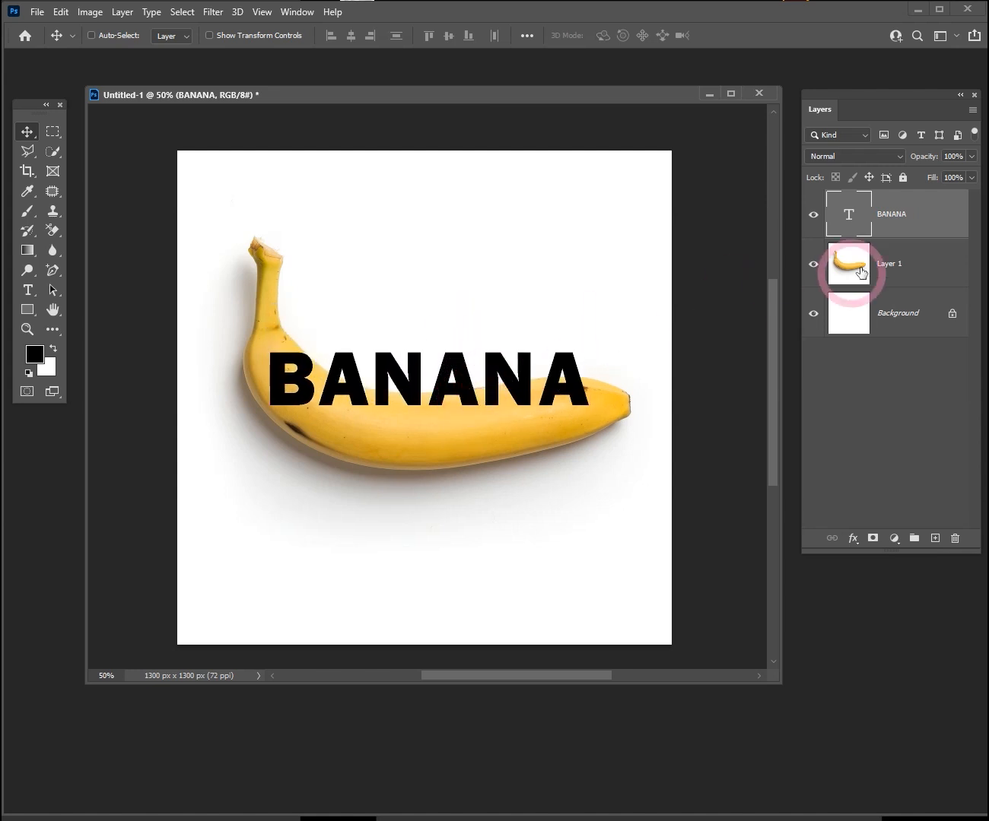
# Convert the BANANA text layer to a smart object and move the word down onto the banana
pyautogui.rightClick(921, 219)
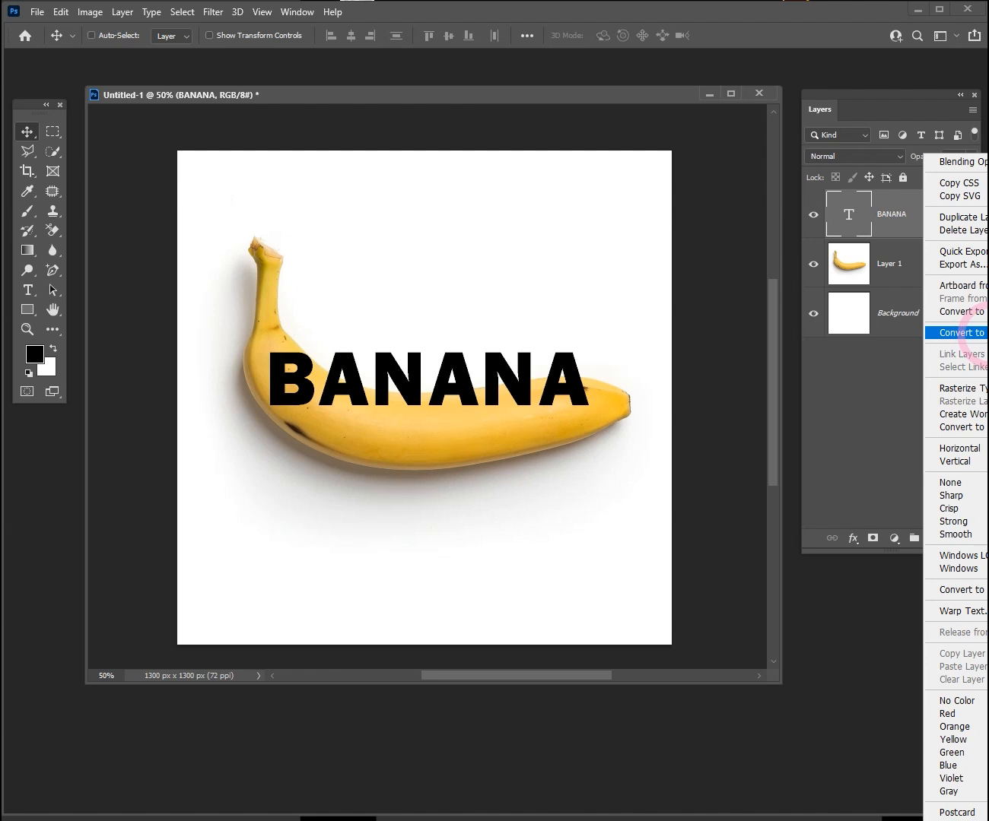
pyautogui.click(981, 332)
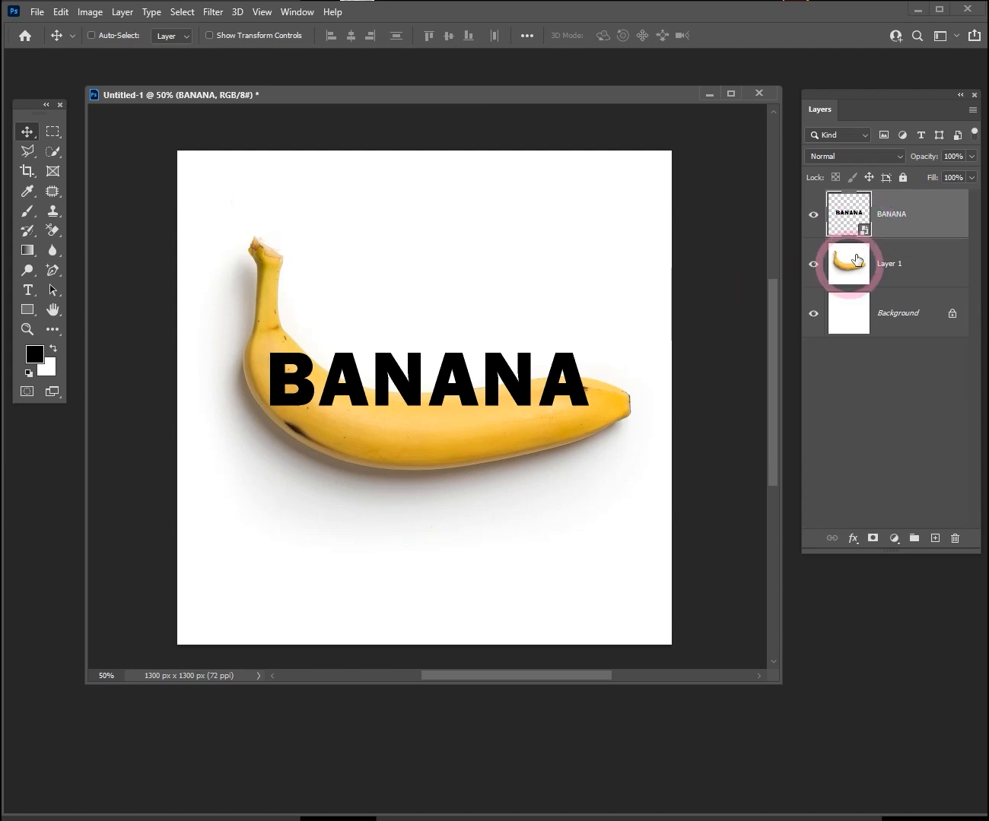
pyautogui.moveTo(566, 377); pyautogui.dragTo(569, 415)
# Dock the Untitled-1 window in the workspace and shift the BANANA text slightly lower on the banana
pyautogui.hotkey('ctrl', 'space')
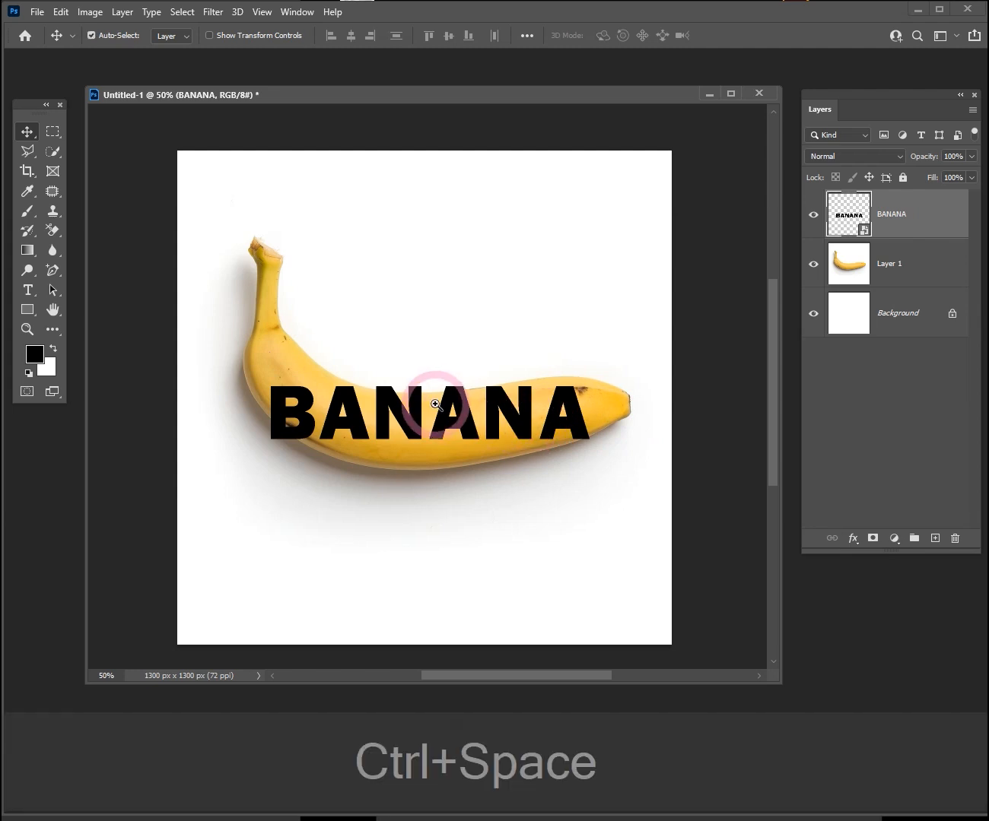
pyautogui.moveTo(437, 96); pyautogui.dragTo(445, 61)
pyautogui.hotkey('ctrl', 'space')
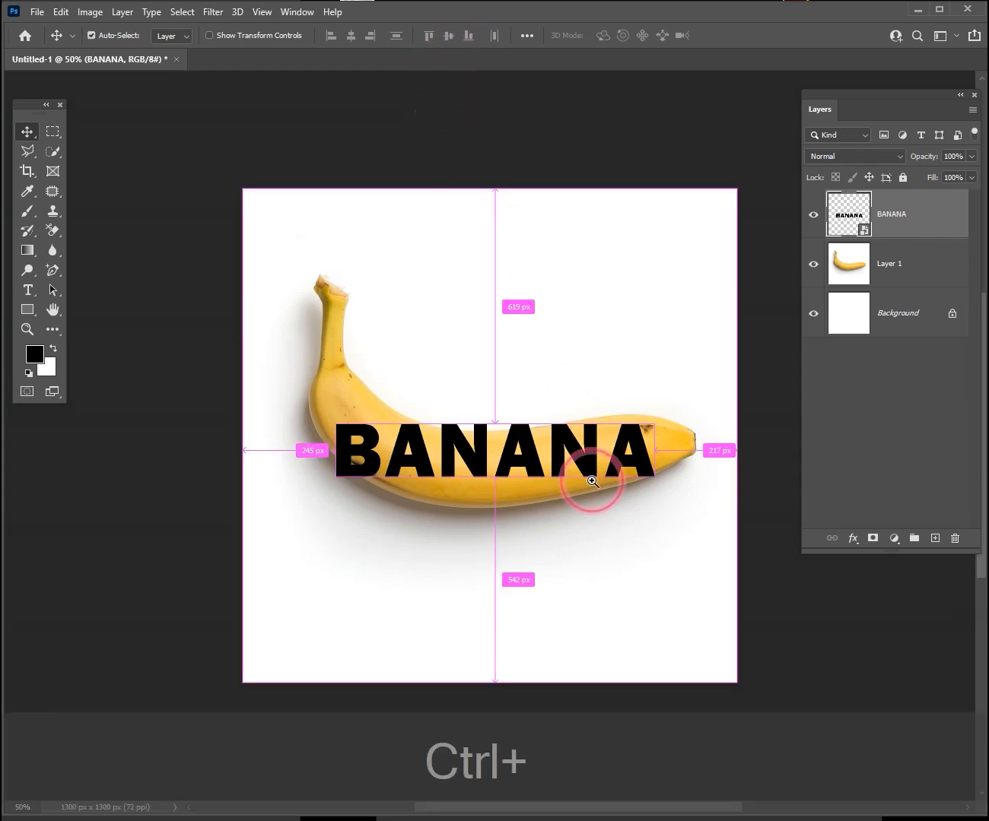
pyautogui.click(593, 481)
pyautogui.moveTo(568, 497); pyautogui.dragTo(486, 442)
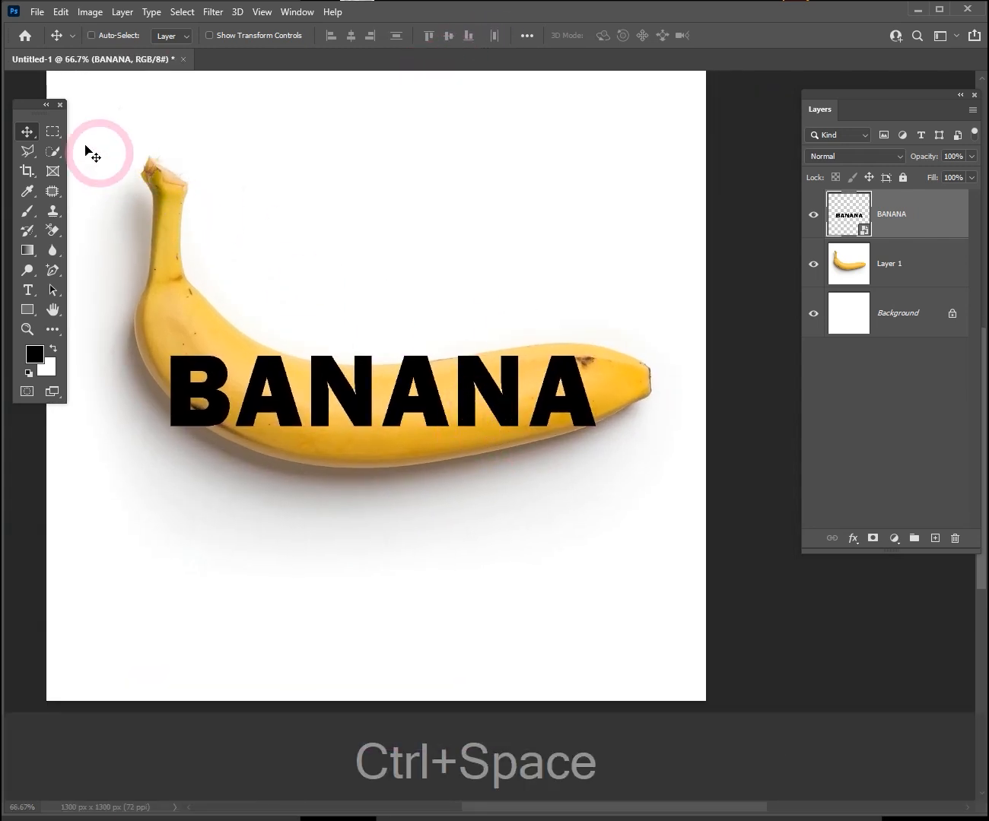
pyautogui.click(26, 131)
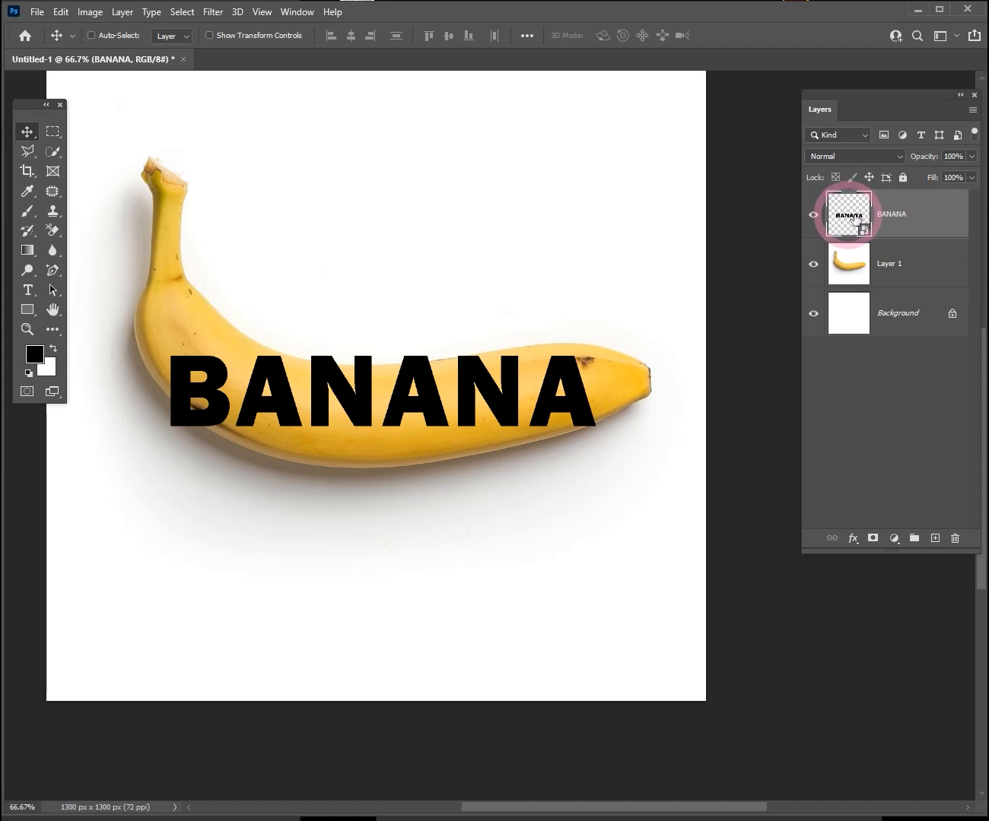
pyautogui.moveTo(409, 413)
pyautogui.mouseDown()
pyautogui.moveTo(414, 445)
pyautogui.moveTo(410, 389)
pyautogui.moveTo(404, 423)
pyautogui.moveTo(421, 417)
pyautogui.mouseUp()
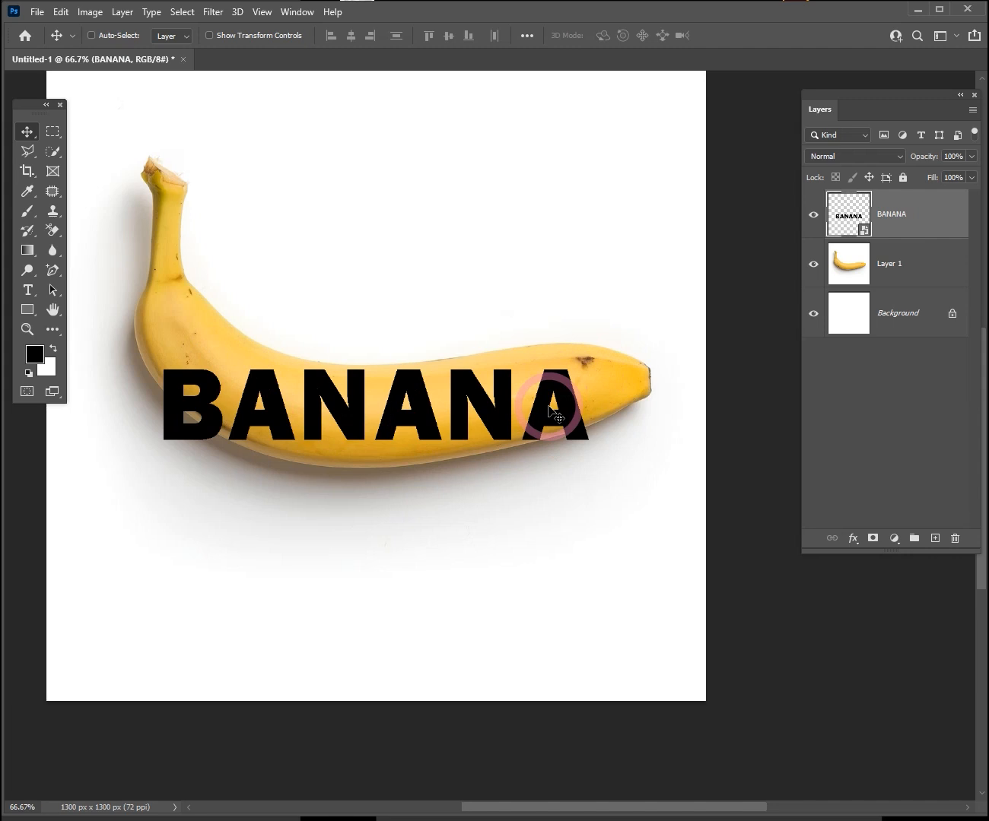
# Scale the BANANA text up to about 110% with Free Transform and position it along the banana's body
pyautogui.press('ctrl')
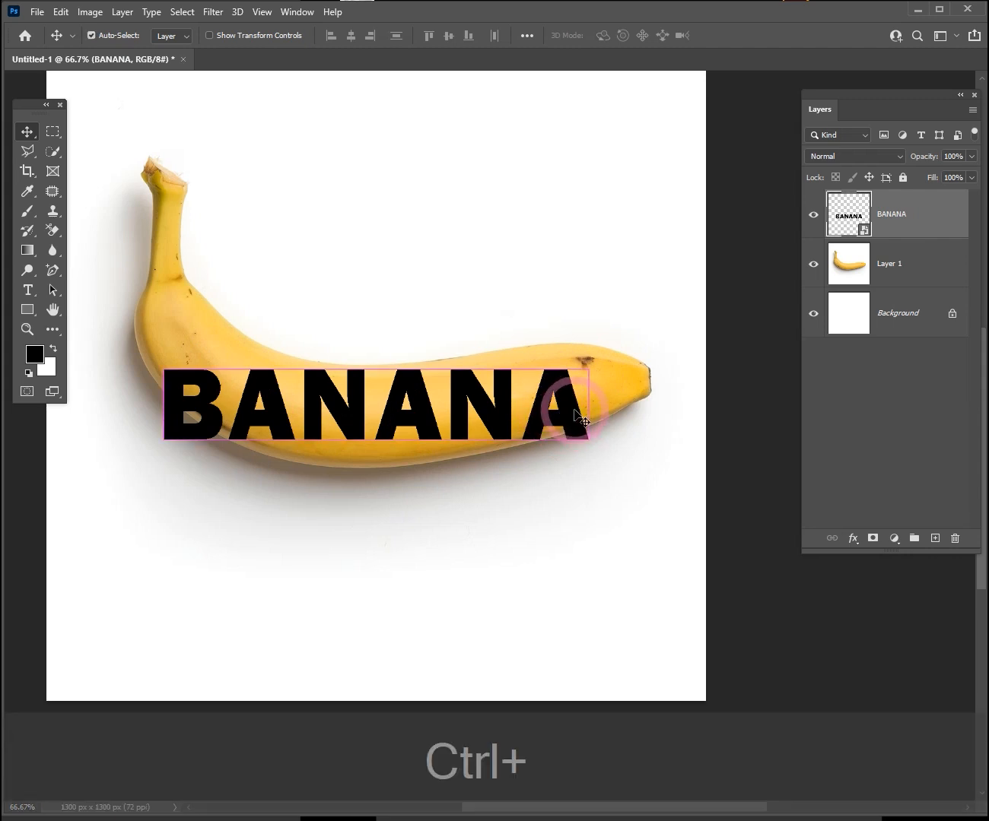
pyautogui.hotkey('ctrl', 't')
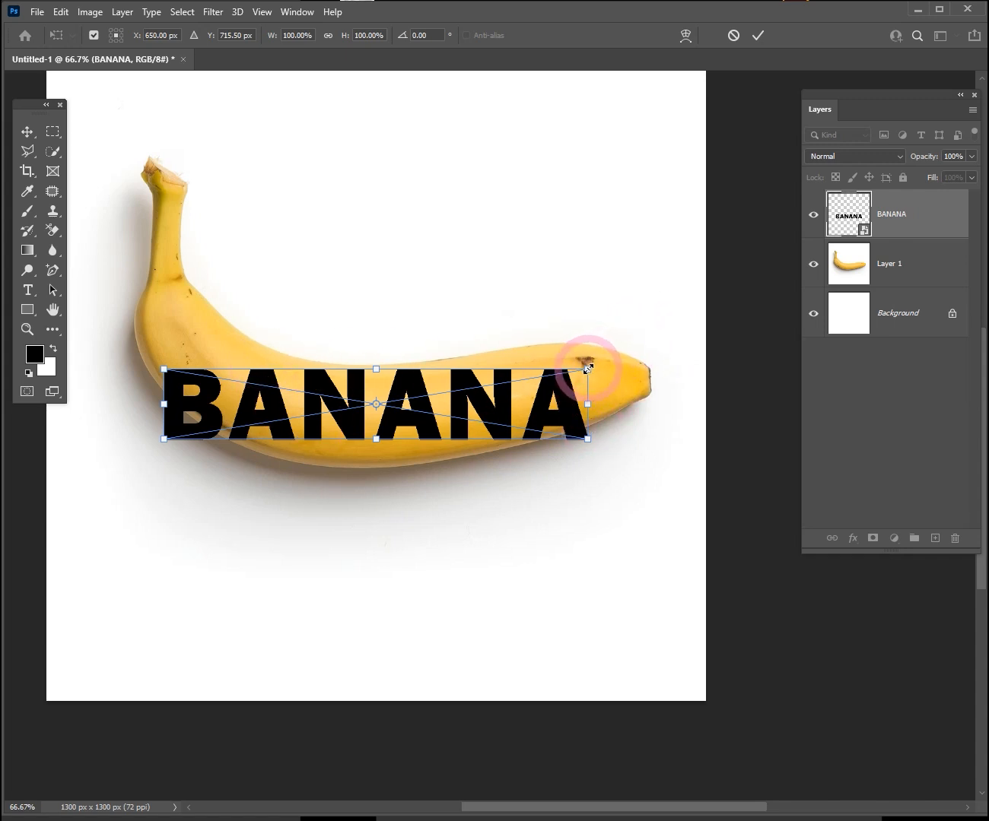
pyautogui.press('shift')
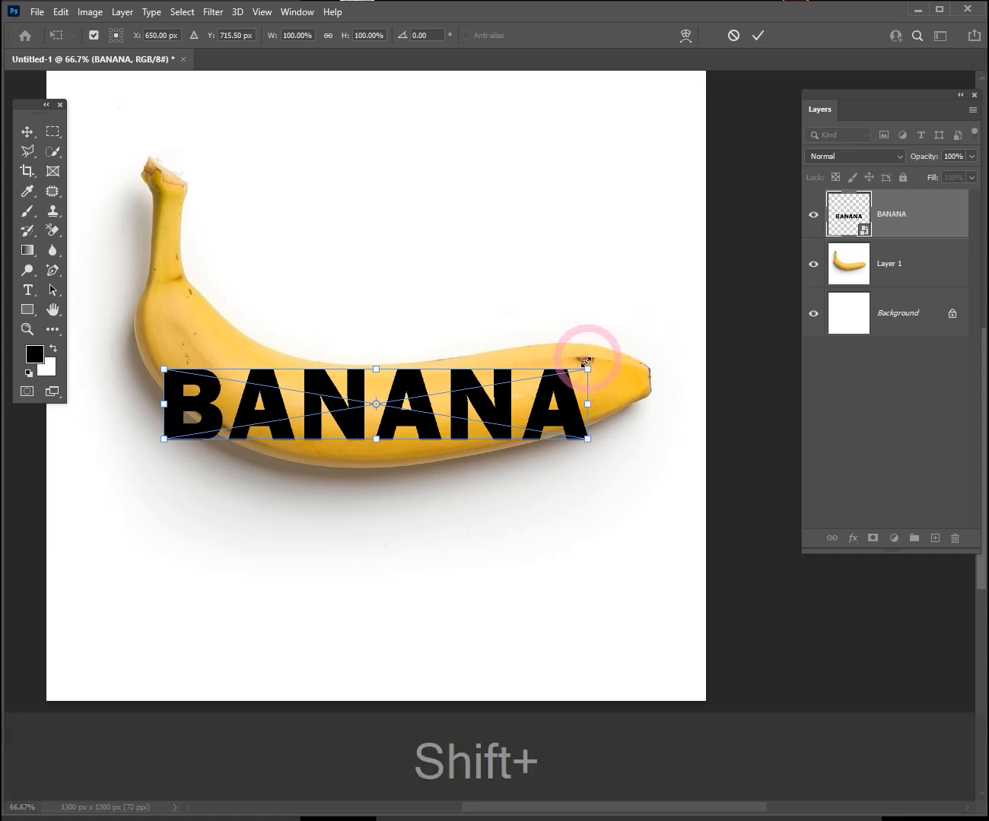
pyautogui.moveTo(585, 368); pyautogui.dragTo(631, 323)
pyautogui.moveTo(612, 408); pyautogui.dragTo(592, 401)
pyautogui.moveTo(627, 355); pyautogui.dragTo(597, 397)
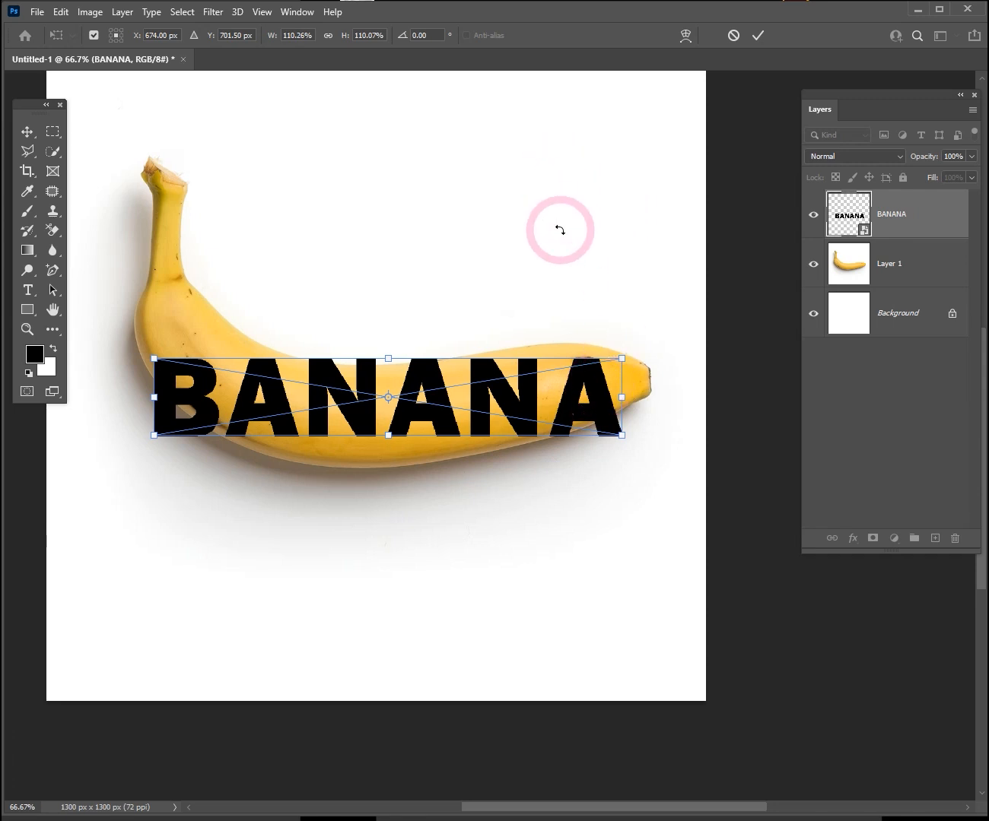
# Warp the BANANA text so that its corners and lower edge follow the banana's outline
pyautogui.rightClick(472, 381)
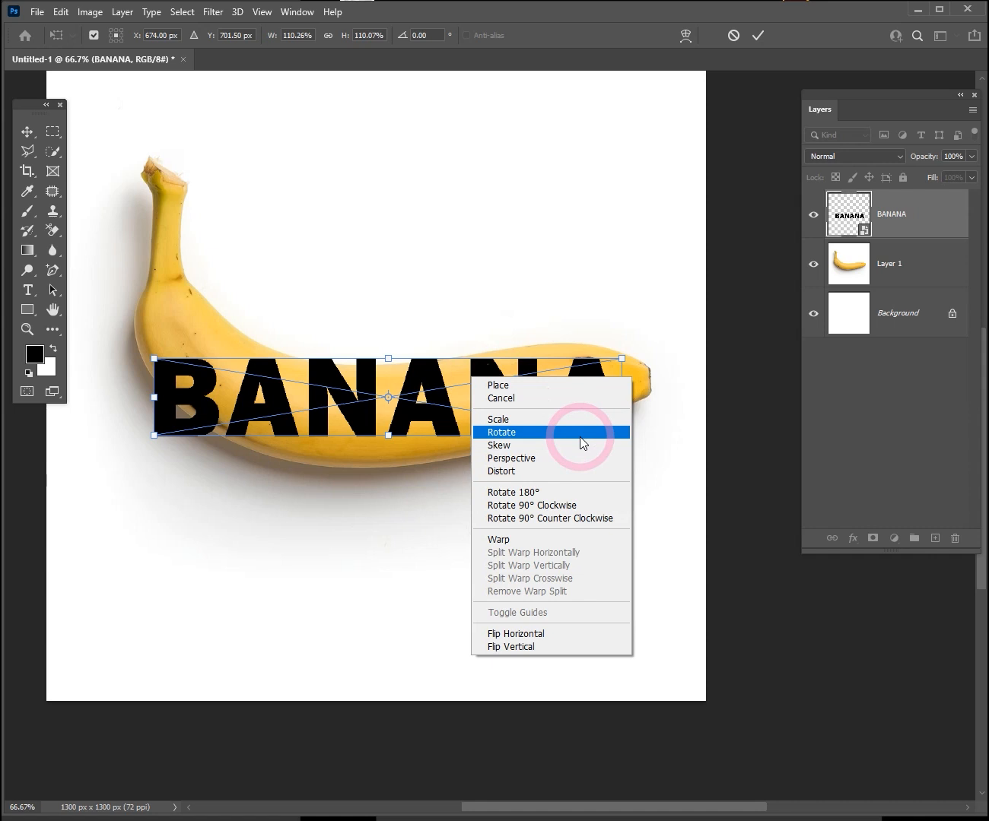
pyautogui.click(547, 540)
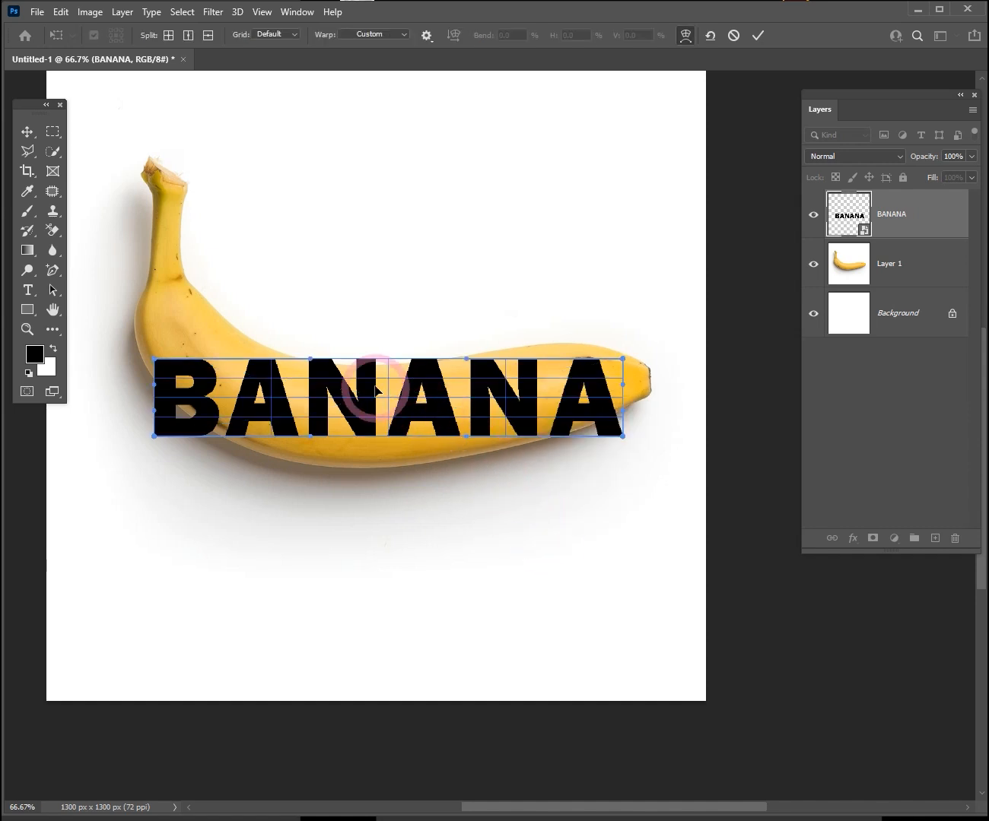
pyautogui.moveTo(346, 409)
pyautogui.mouseDown()
pyautogui.moveTo(371, 349)
pyautogui.moveTo(360, 347)
pyautogui.moveTo(331, 404)
pyautogui.moveTo(467, 397)
pyautogui.moveTo(435, 411)
pyautogui.moveTo(331, 397)
pyautogui.moveTo(474, 397)
pyautogui.moveTo(470, 410)
pyautogui.moveTo(465, 400)
pyautogui.moveTo(440, 407)
pyautogui.moveTo(156, 360)
pyautogui.moveTo(186, 266)
pyautogui.moveTo(206, 268)
pyautogui.moveTo(163, 346)
pyautogui.moveTo(285, 201)
pyautogui.moveTo(221, 254)
pyautogui.moveTo(205, 301)
pyautogui.mouseUp()
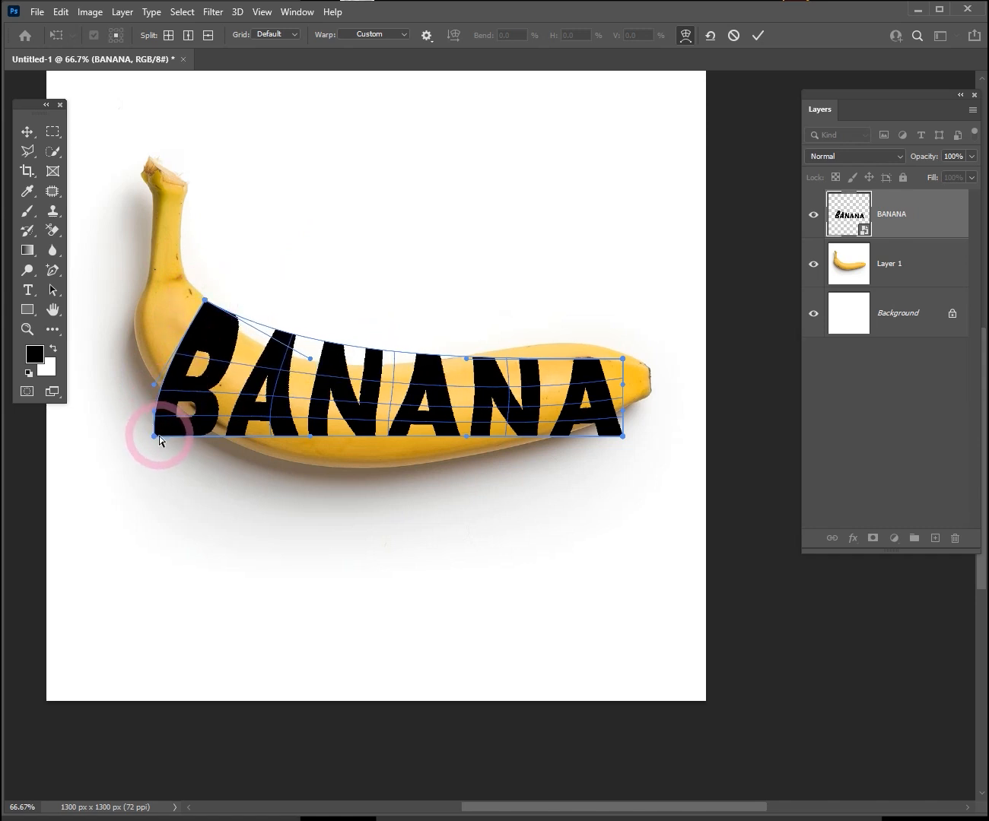
pyautogui.moveTo(154, 435); pyautogui.dragTo(157, 379)
pyautogui.moveTo(321, 427); pyautogui.dragTo(309, 459)
pyautogui.moveTo(623, 361); pyautogui.dragTo(593, 346)
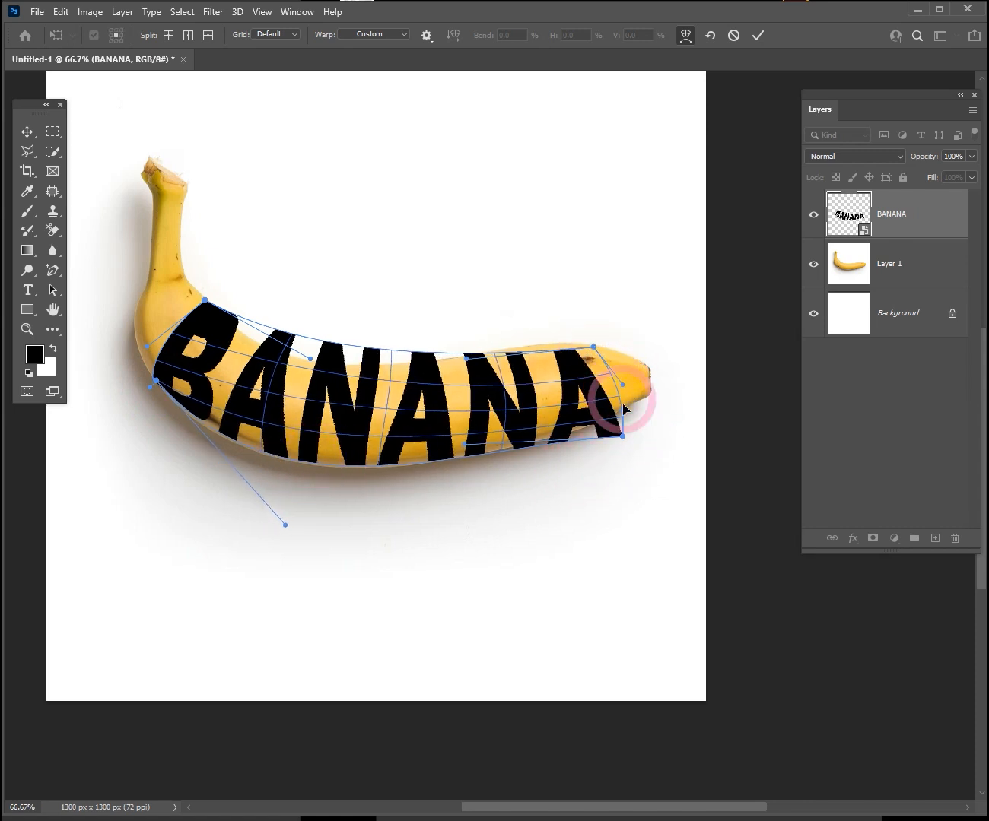
pyautogui.moveTo(624, 438); pyautogui.dragTo(621, 412)
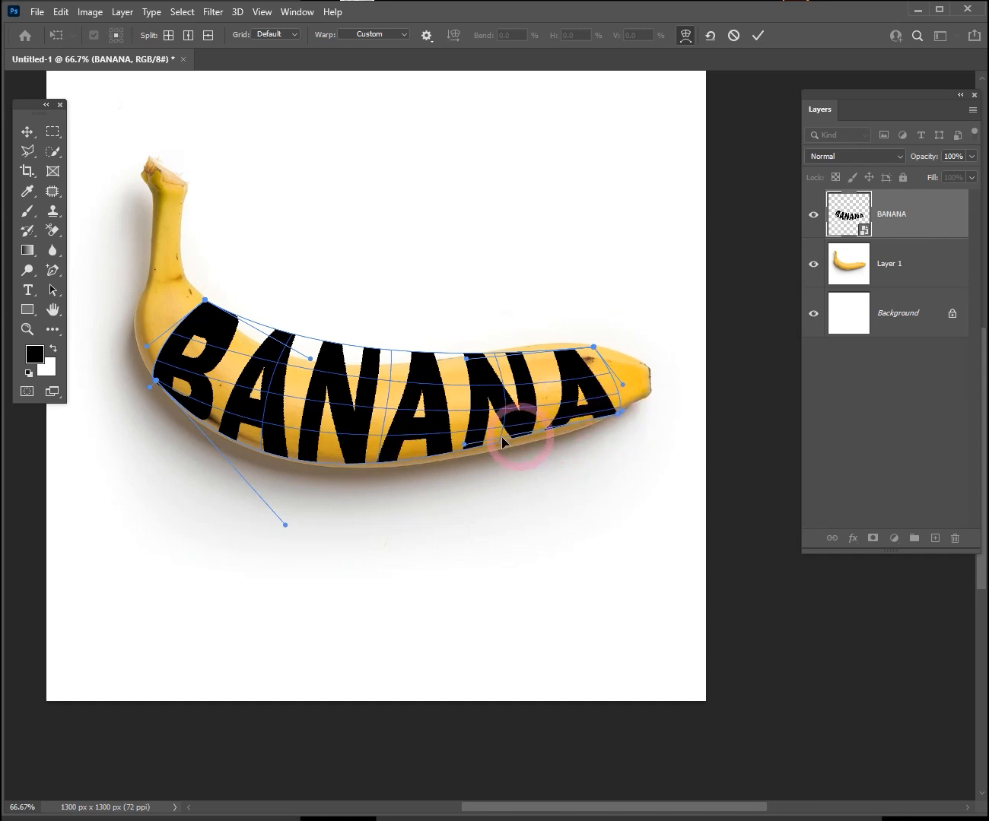
pyautogui.moveTo(467, 449)
pyautogui.mouseDown()
pyautogui.moveTo(477, 504)
pyautogui.moveTo(568, 577)
pyautogui.moveTo(624, 592)
pyautogui.moveTo(300, 477)
pyautogui.moveTo(536, 565)
pyautogui.moveTo(420, 489)
pyautogui.moveTo(465, 455)
pyautogui.mouseUp()
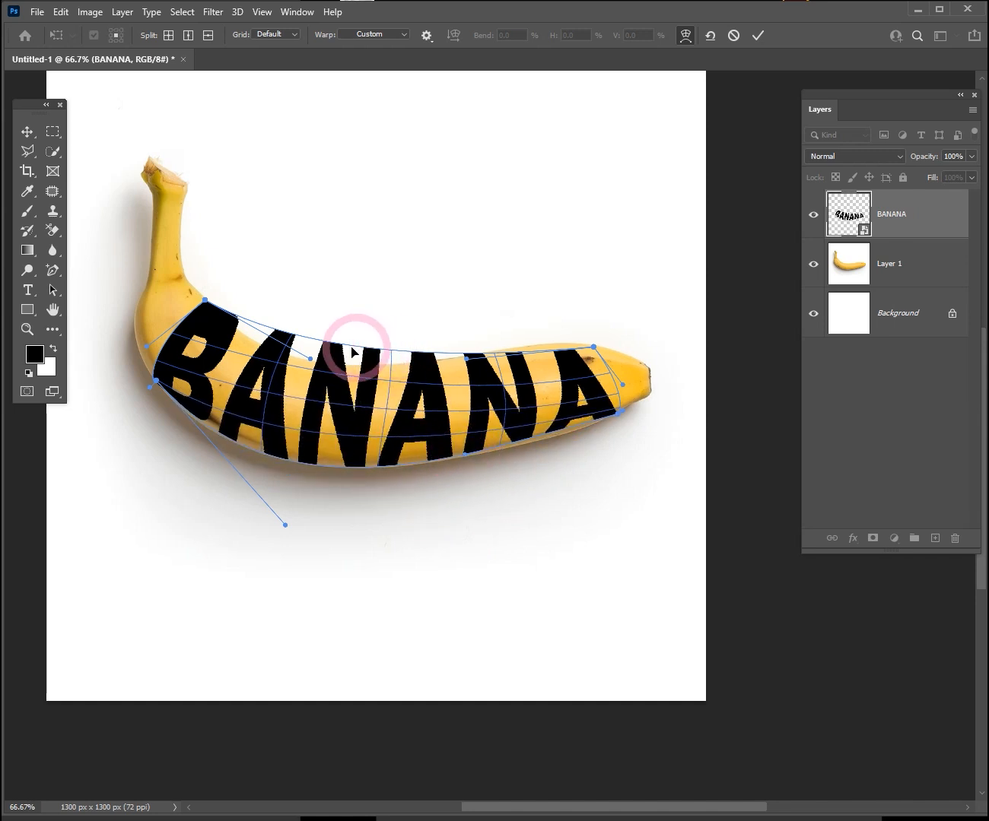
# Bend the warp's upper edge along the banana's upper contour, even out the inner letters and apply the transformation
pyautogui.moveTo(311, 362); pyautogui.dragTo(302, 415)
pyautogui.moveTo(595, 347)
pyautogui.mouseDown()
pyautogui.moveTo(607, 346)
pyautogui.moveTo(588, 348)
pyautogui.mouseUp()
pyautogui.moveTo(468, 360); pyautogui.dragTo(445, 349)
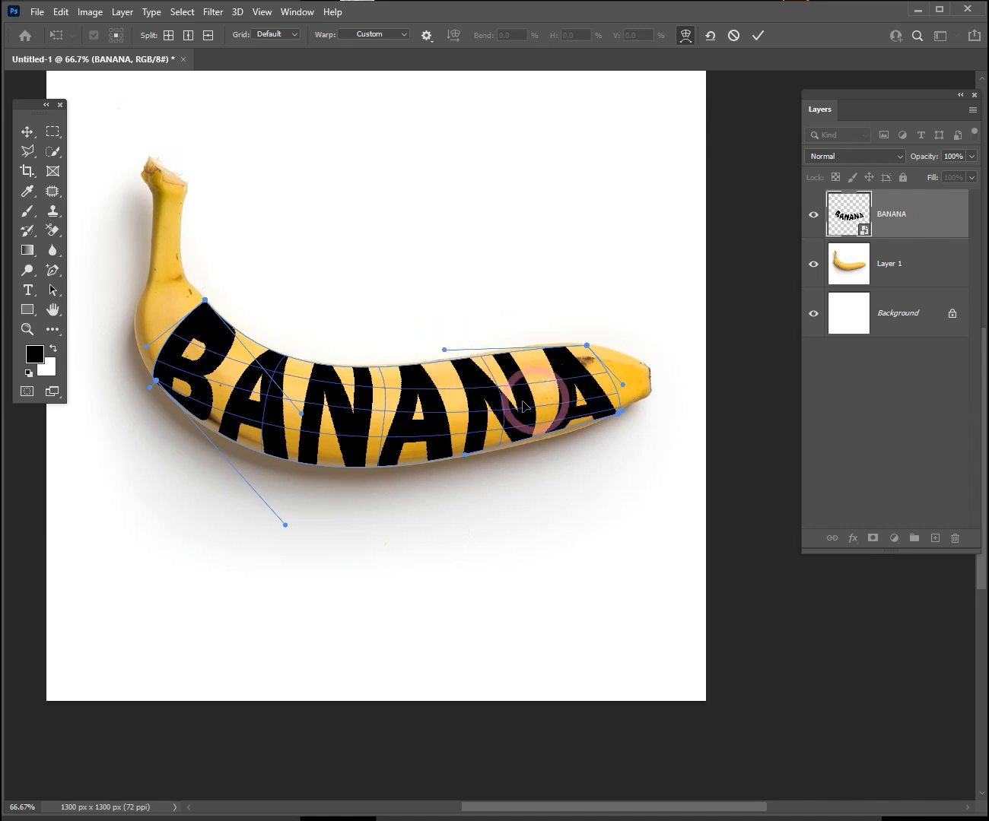
pyautogui.moveTo(530, 404)
pyautogui.mouseDown()
pyautogui.moveTo(503, 388)
pyautogui.moveTo(515, 395)
pyautogui.mouseUp()
pyautogui.moveTo(326, 398); pyautogui.dragTo(326, 413)
pyautogui.moveTo(192, 355); pyautogui.dragTo(194, 347)
pyautogui.moveTo(282, 408); pyautogui.dragTo(272, 413)
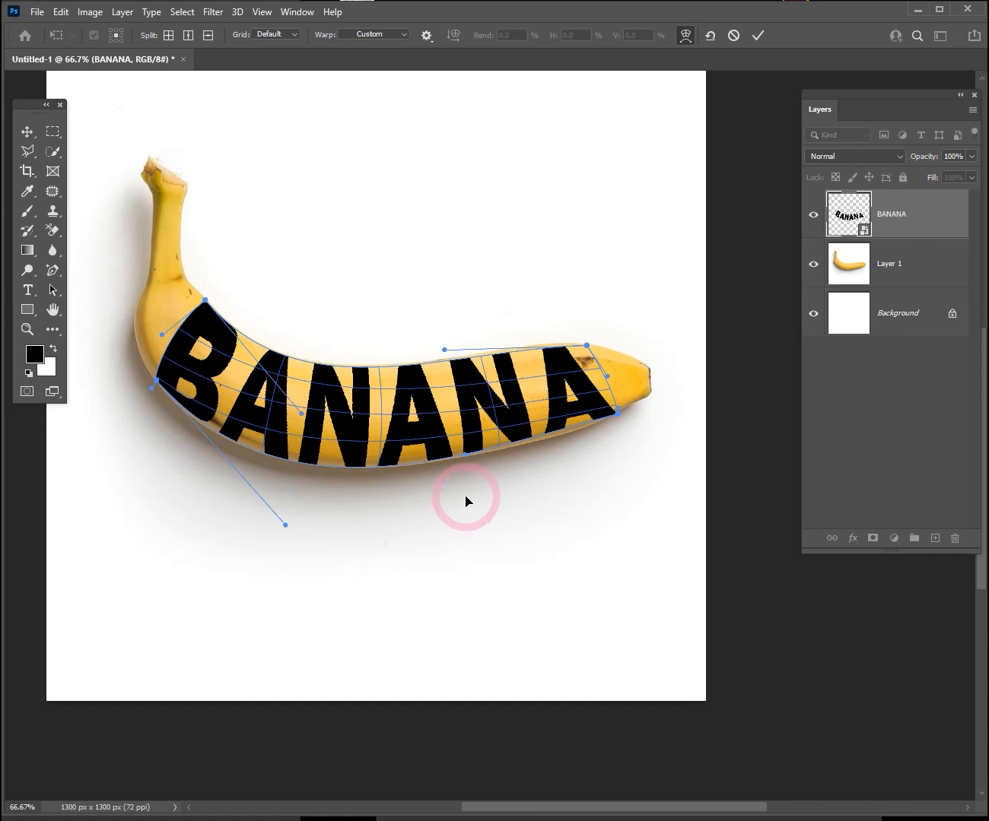
pyautogui.click(757, 34)
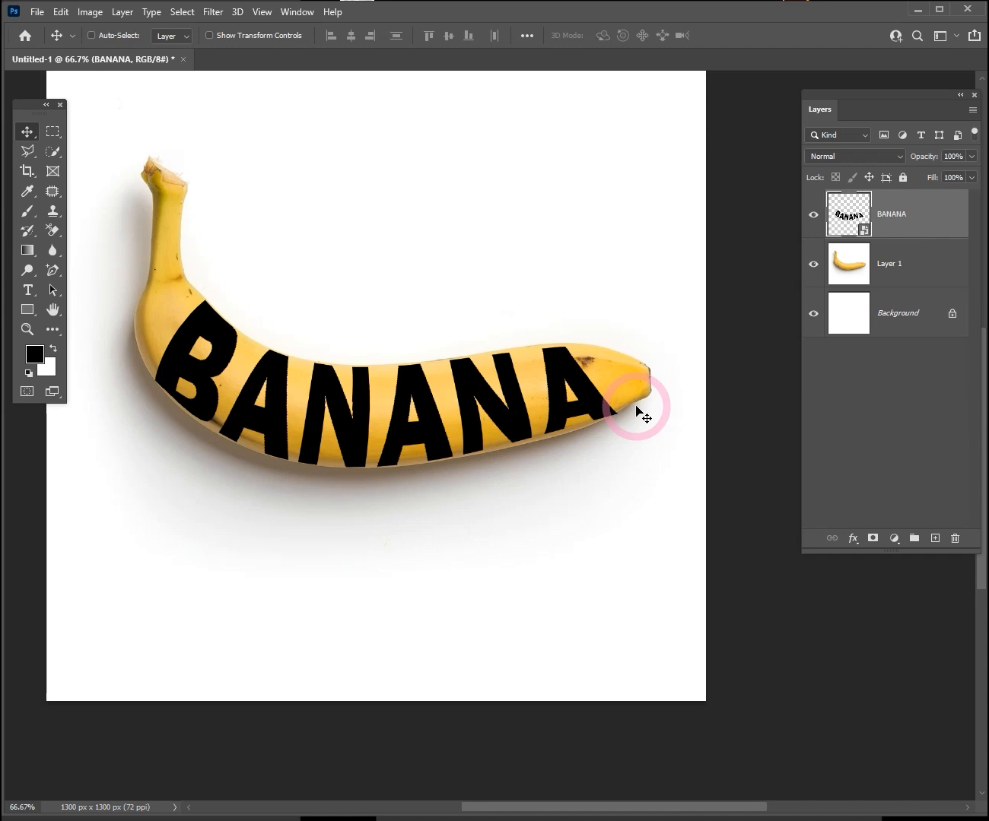
# Rename Layer 1 as 바나나 and duplicate it
pyautogui.click(901, 262)
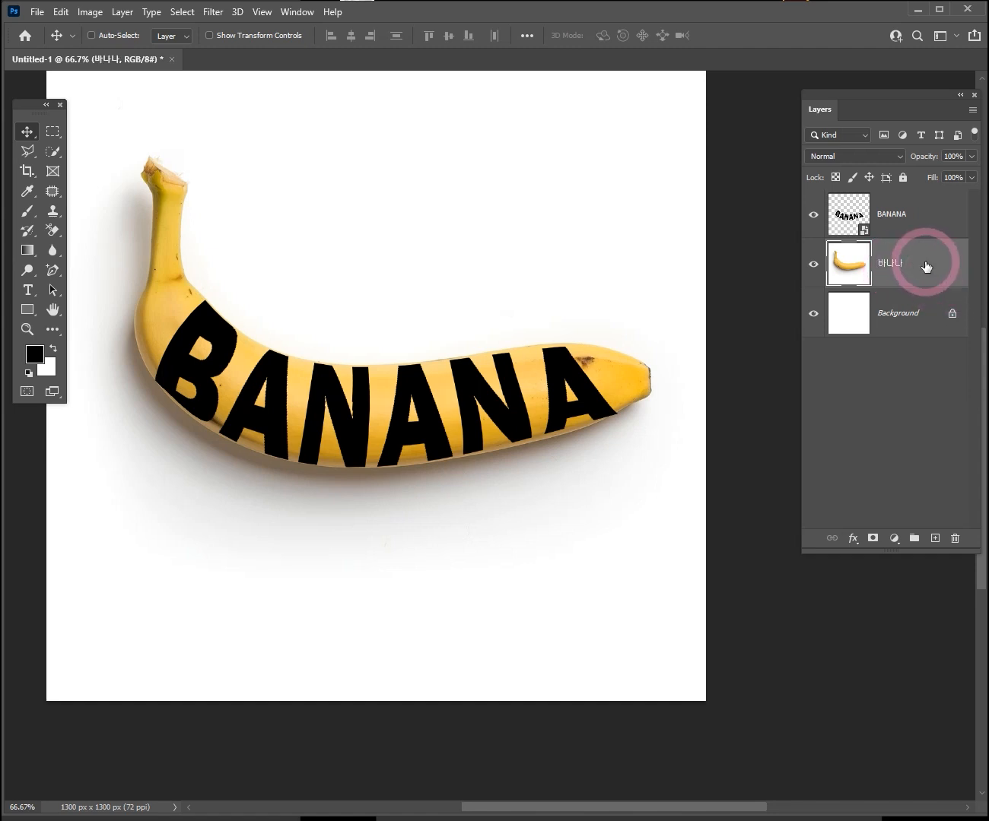
pyautogui.press('ctrl')
pyautogui.hotkey('ctrl', 'j')
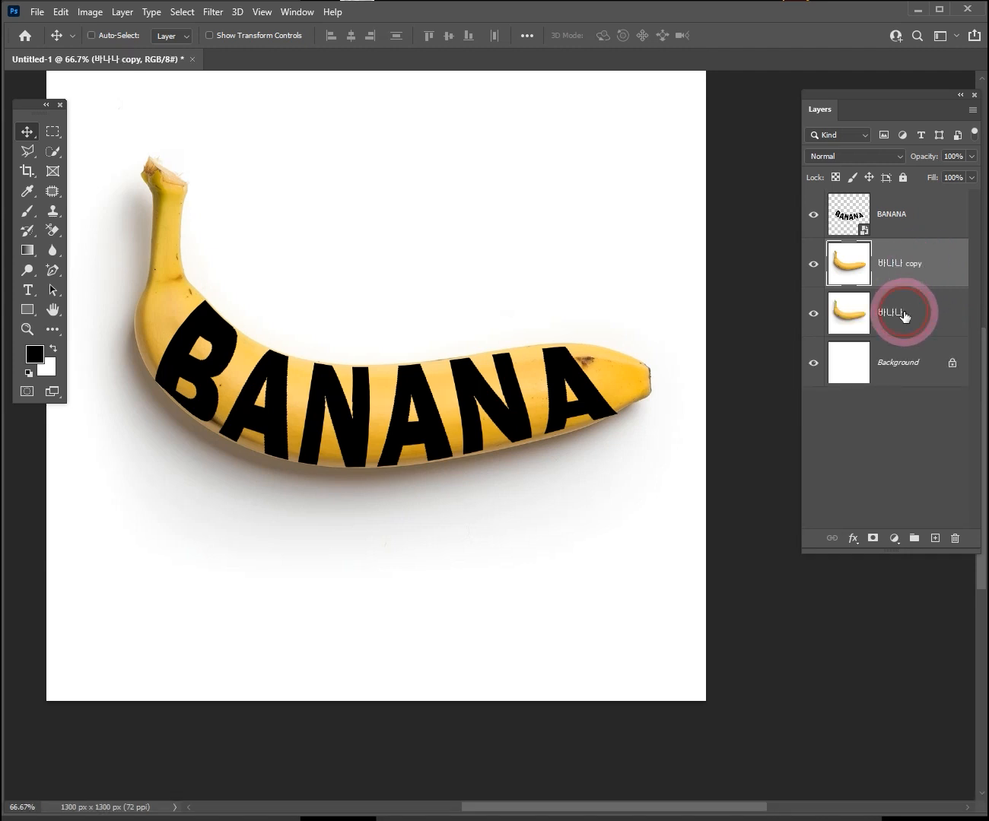
# Move the 바나나 copy layer above the BANANA layer in the layer stack
pyautogui.click(898, 311)
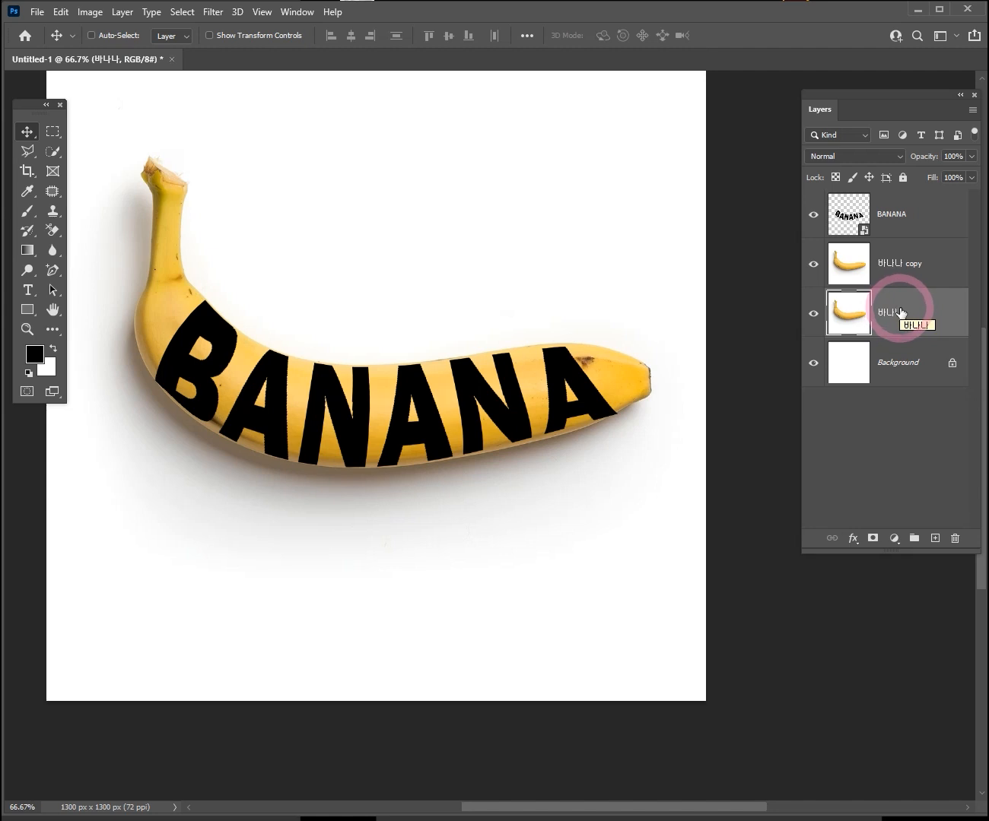
pyautogui.click(937, 282)
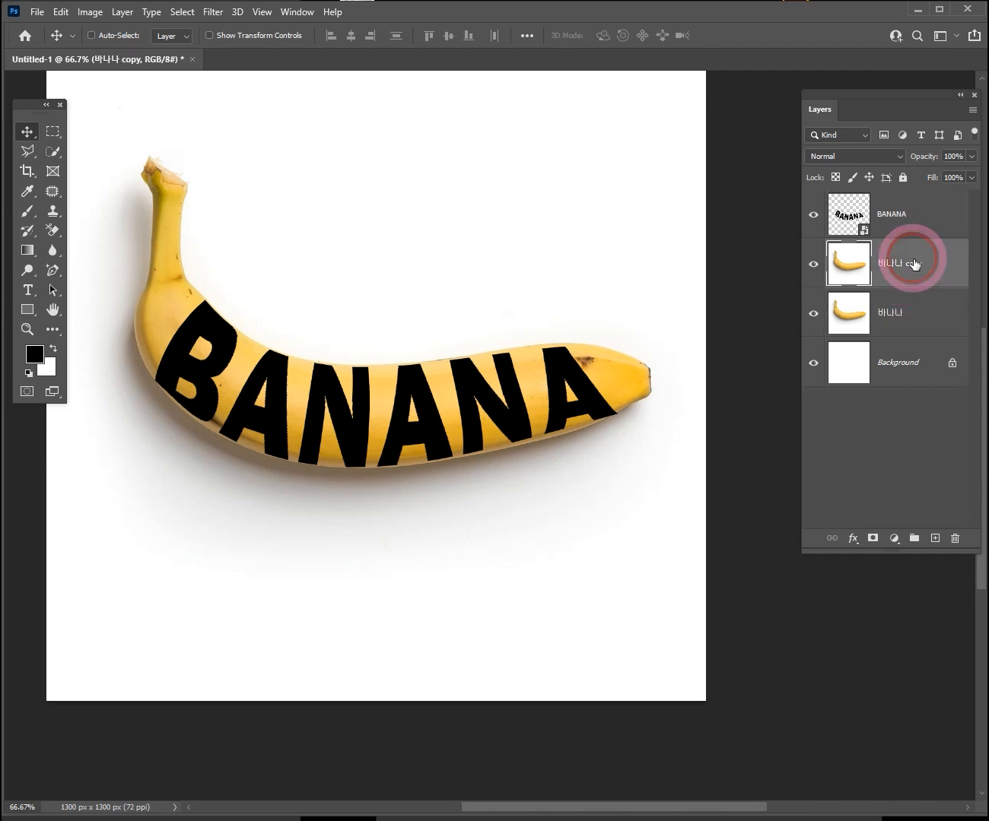
pyautogui.moveTo(927, 271); pyautogui.dragTo(927, 196)
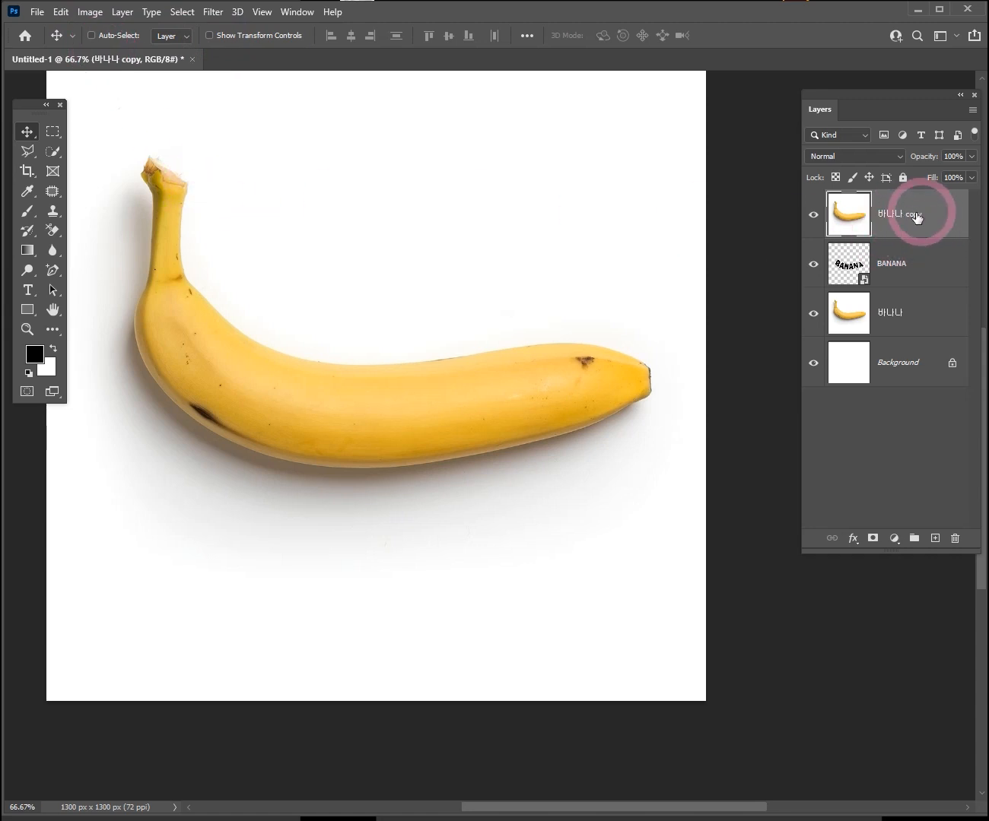
# Move the contents of the 바나나 copy, BANANA and 바나나 layers apart on the canvas to show each layer separately
pyautogui.moveTo(236, 196); pyautogui.dragTo(647, 204)
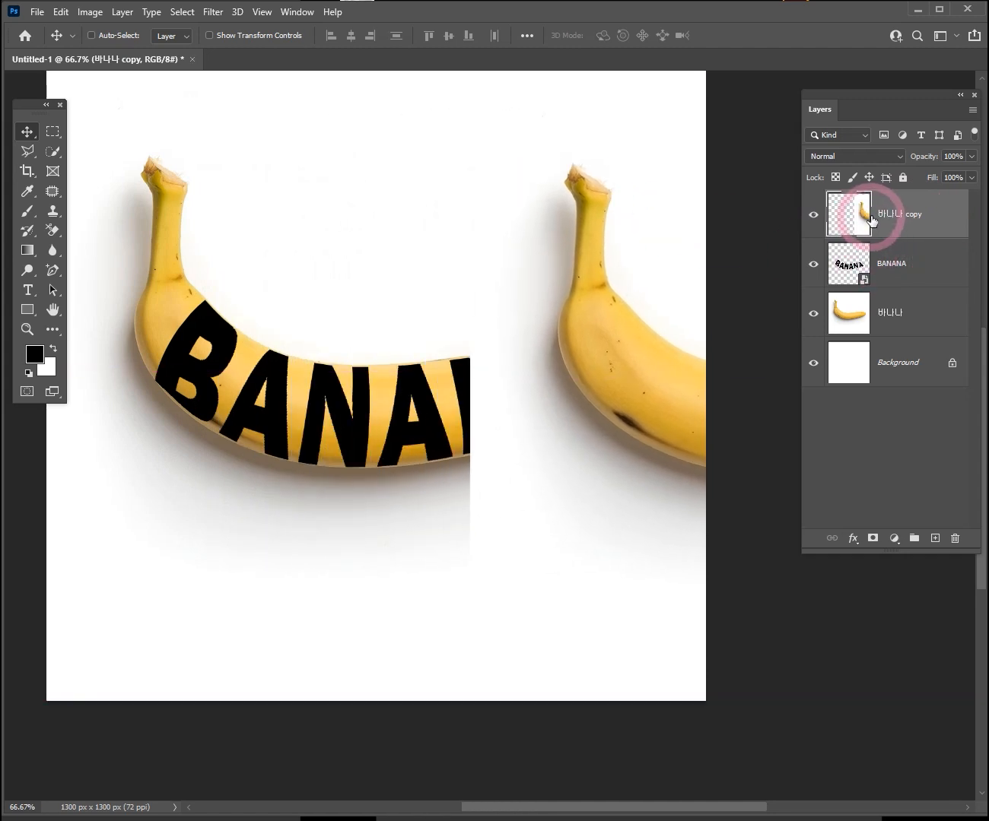
pyautogui.moveTo(534, 238); pyautogui.dragTo(523, 210)
pyautogui.click(924, 263)
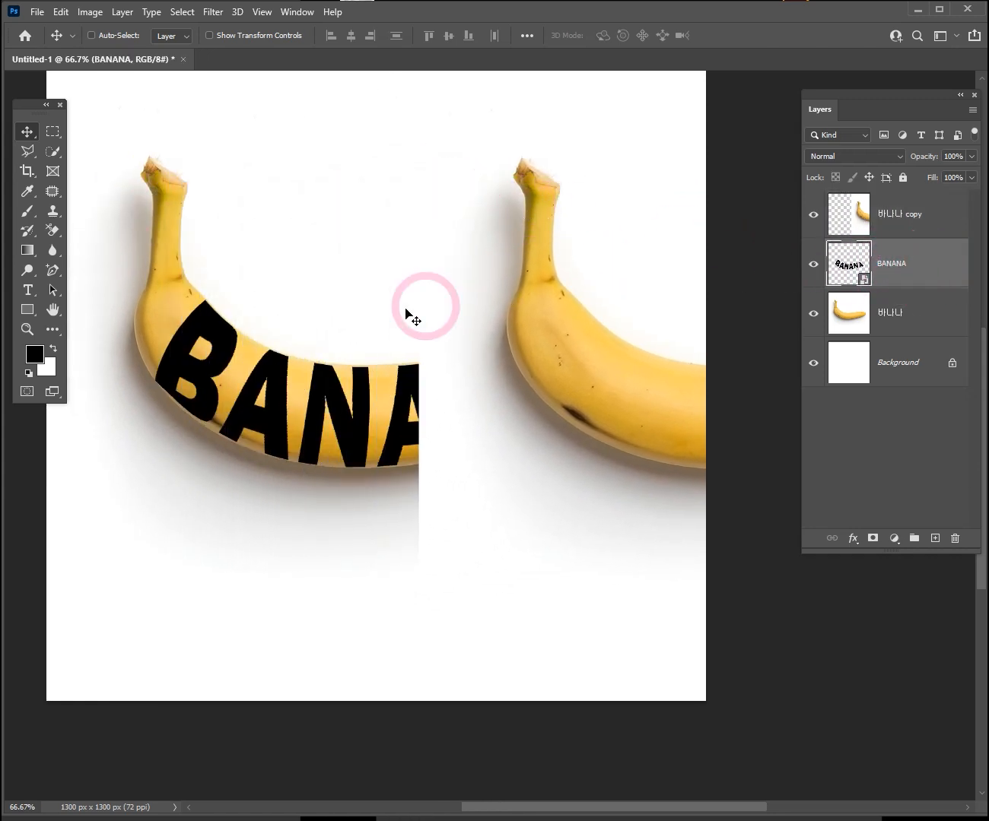
pyautogui.moveTo(227, 352); pyautogui.dragTo(363, 218)
pyautogui.click(913, 312)
pyautogui.moveTo(217, 365); pyautogui.dragTo(318, 379)
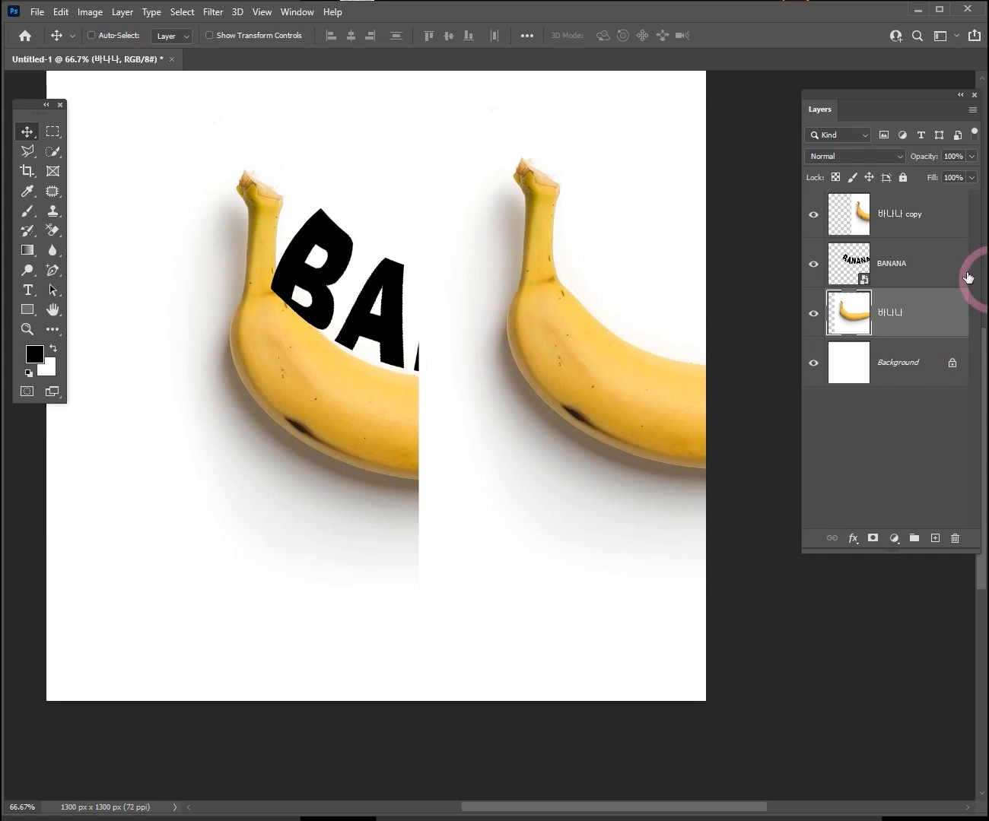
# Undo the moves of the three layers while keeping the 바나나 copy layer at the top of the stack
pyautogui.press('ctrl')
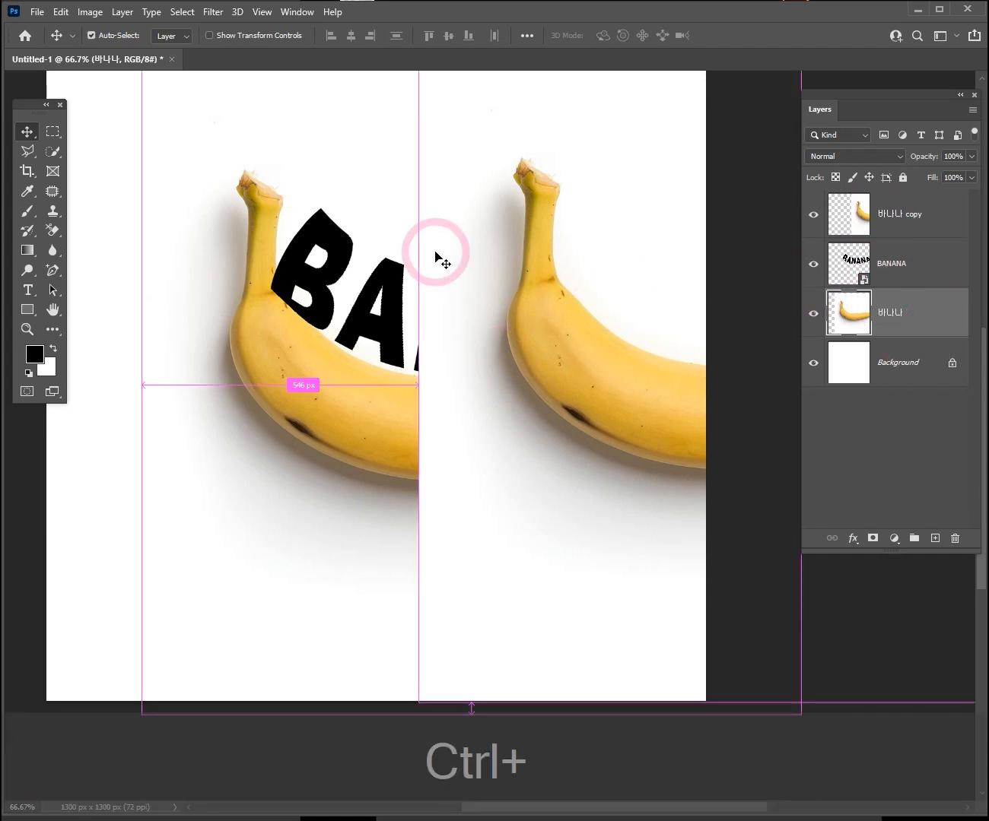
pyautogui.hotkey('ctrl', 'z')
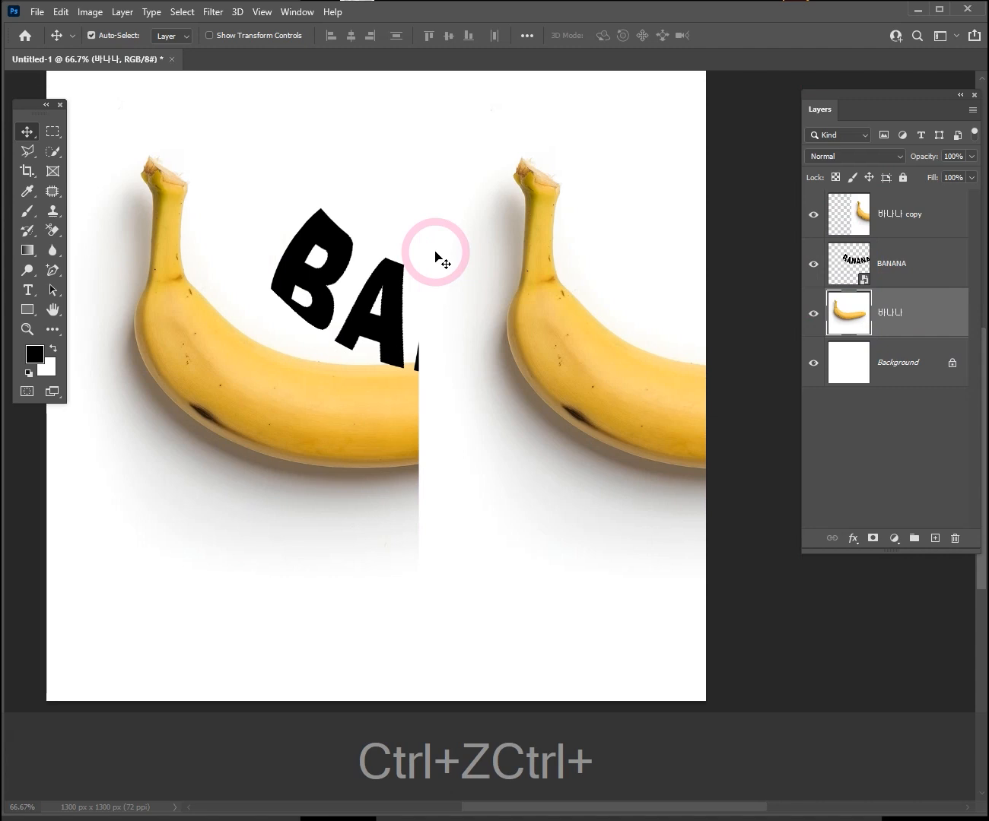
pyautogui.hotkey('ctrl', 'z')
pyautogui.hotkey('ctrl', 'z')
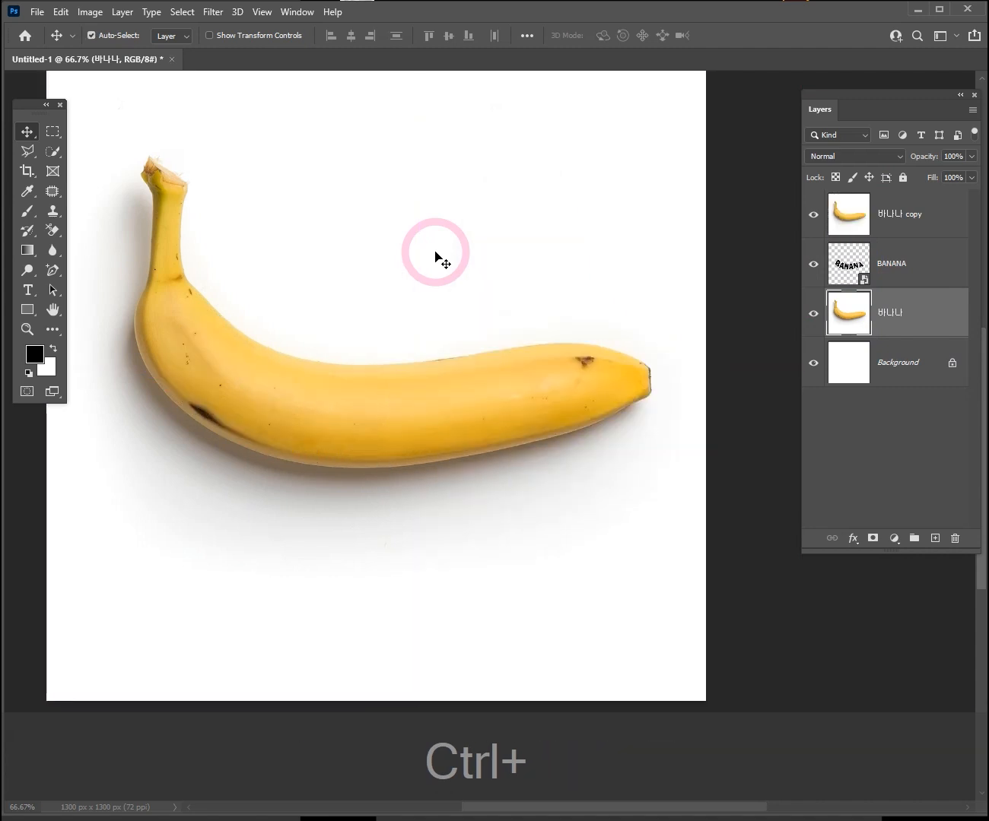
pyautogui.hotkey('ctrl', 'z')
pyautogui.hotkey('ctrl', 'shift', 'z')
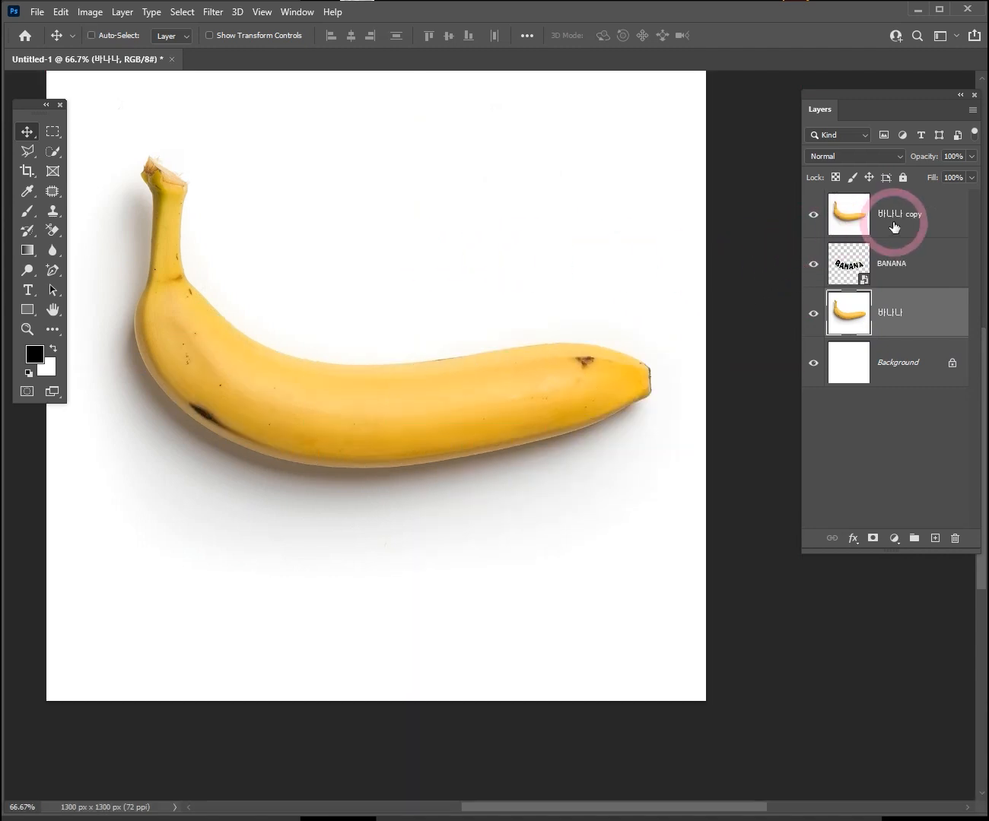
# Create a clipping mask from the 바나나 copy layer onto the BANANA layer
pyautogui.click(893, 226)
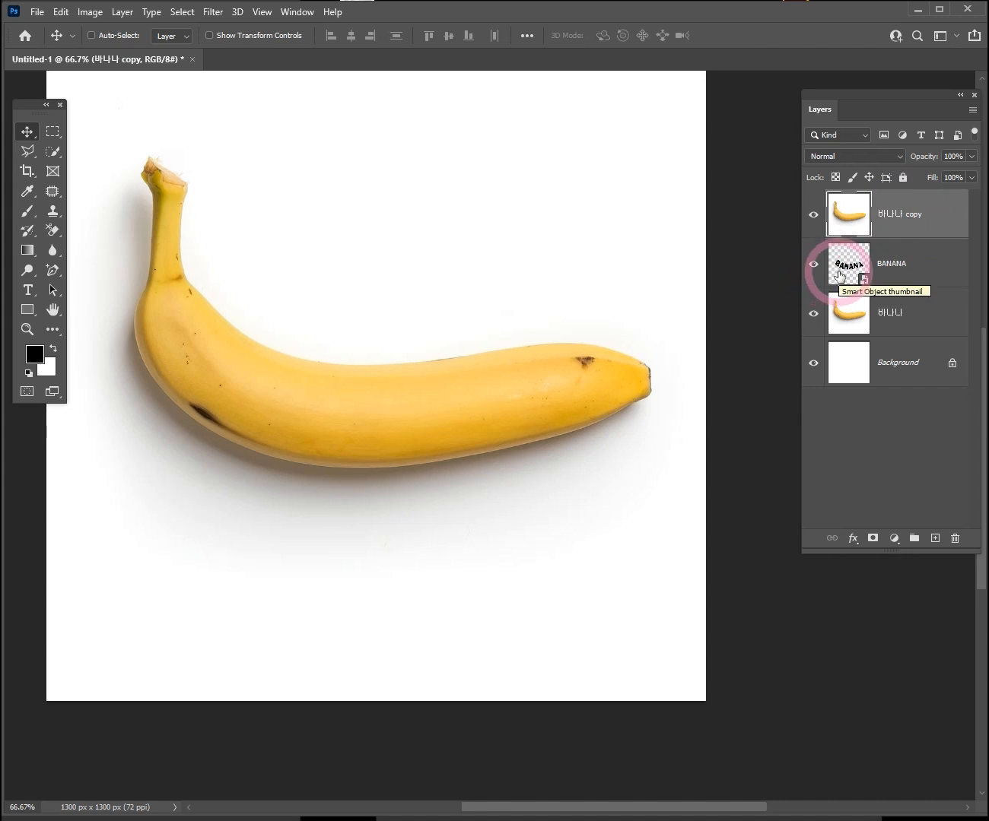
pyautogui.rightClick(929, 216)
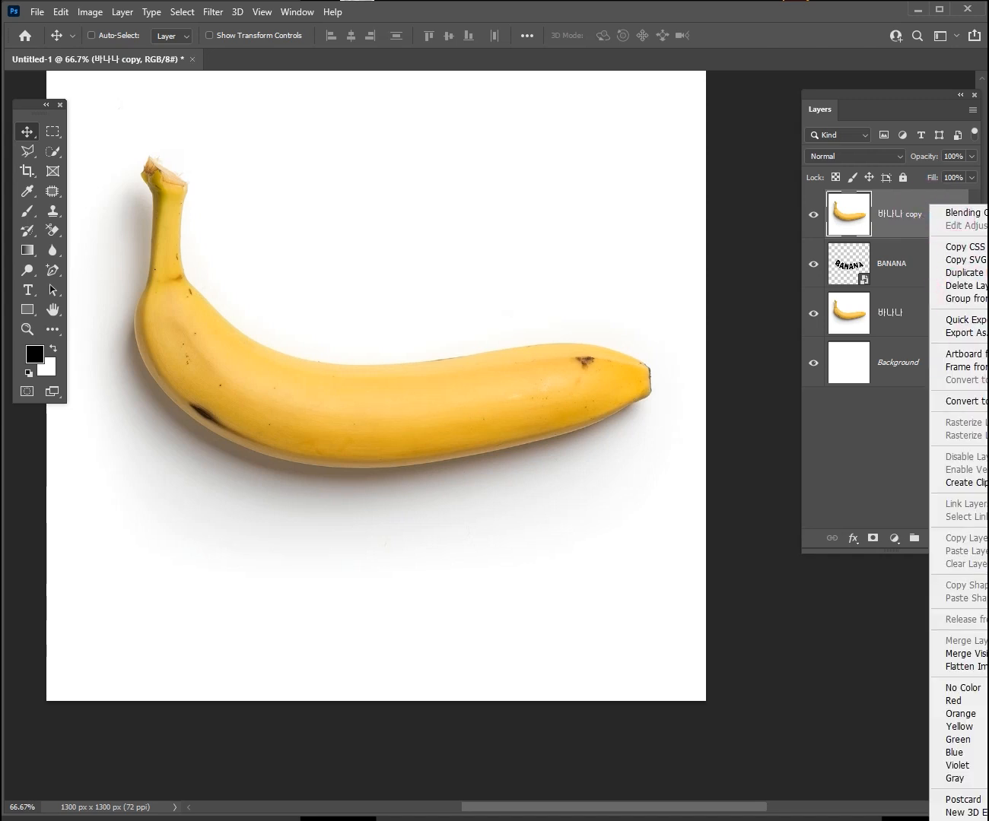
pyautogui.click(985, 484)
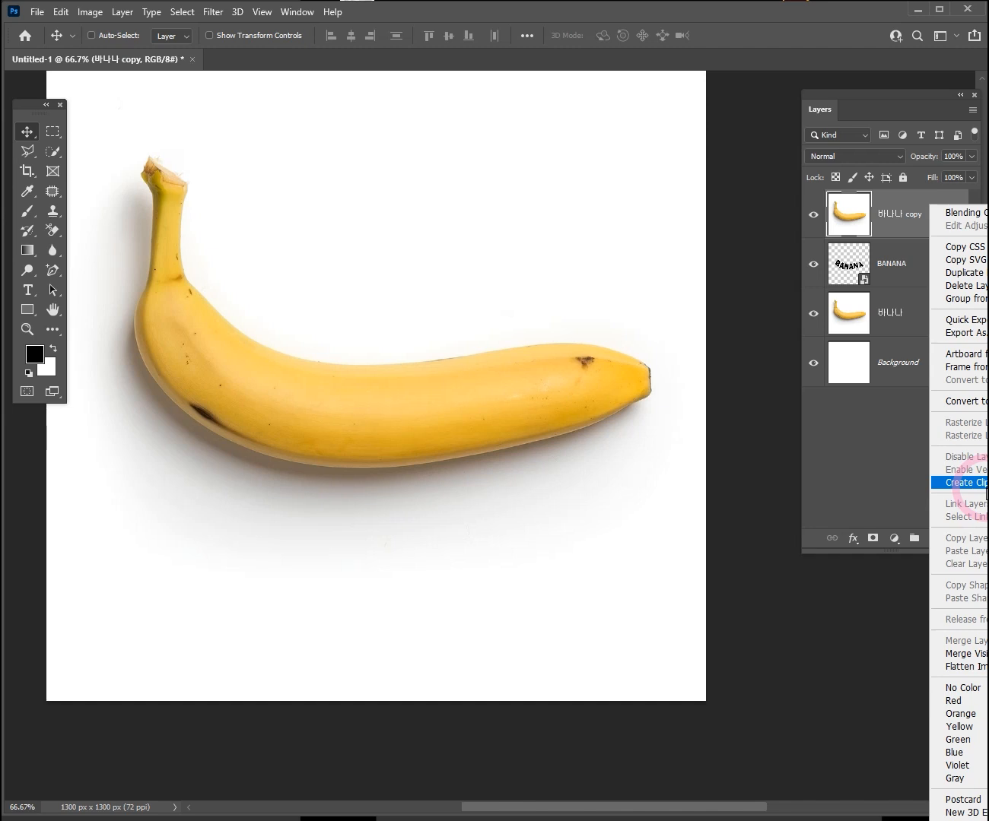
# Clip the 바나나 copy layer to the BANANA layer directly beneath it
pyautogui.click(985, 487)
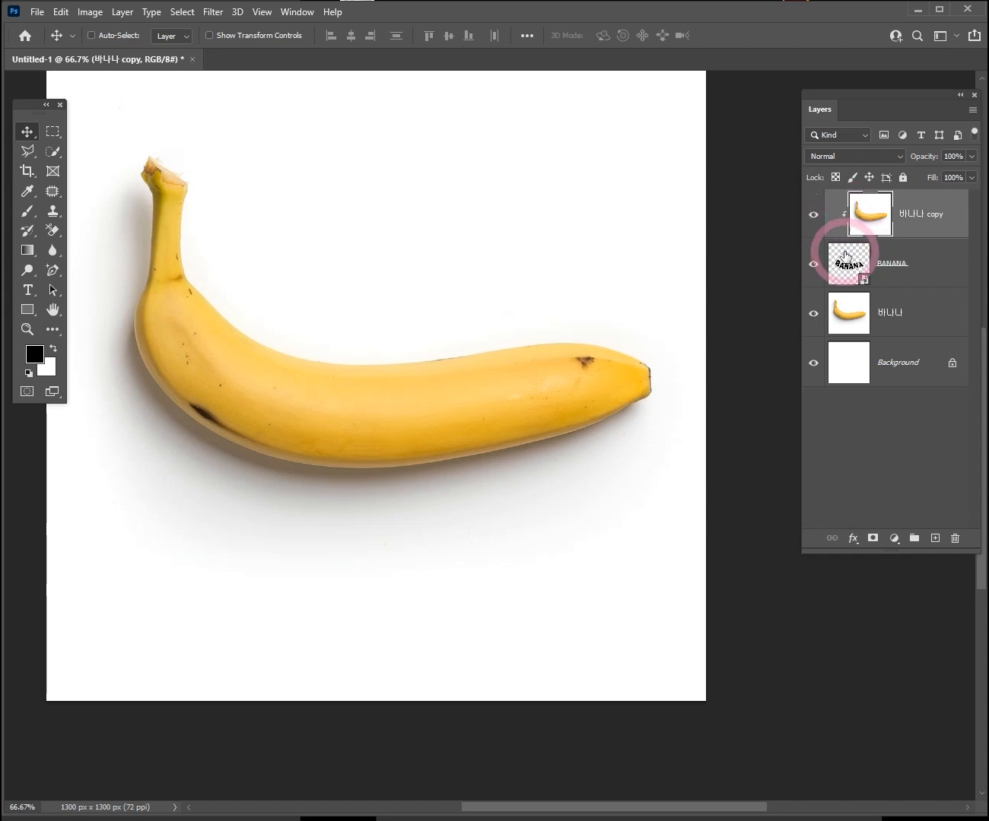
pyautogui.moveTo(384, 325); pyautogui.dragTo(458, 381)
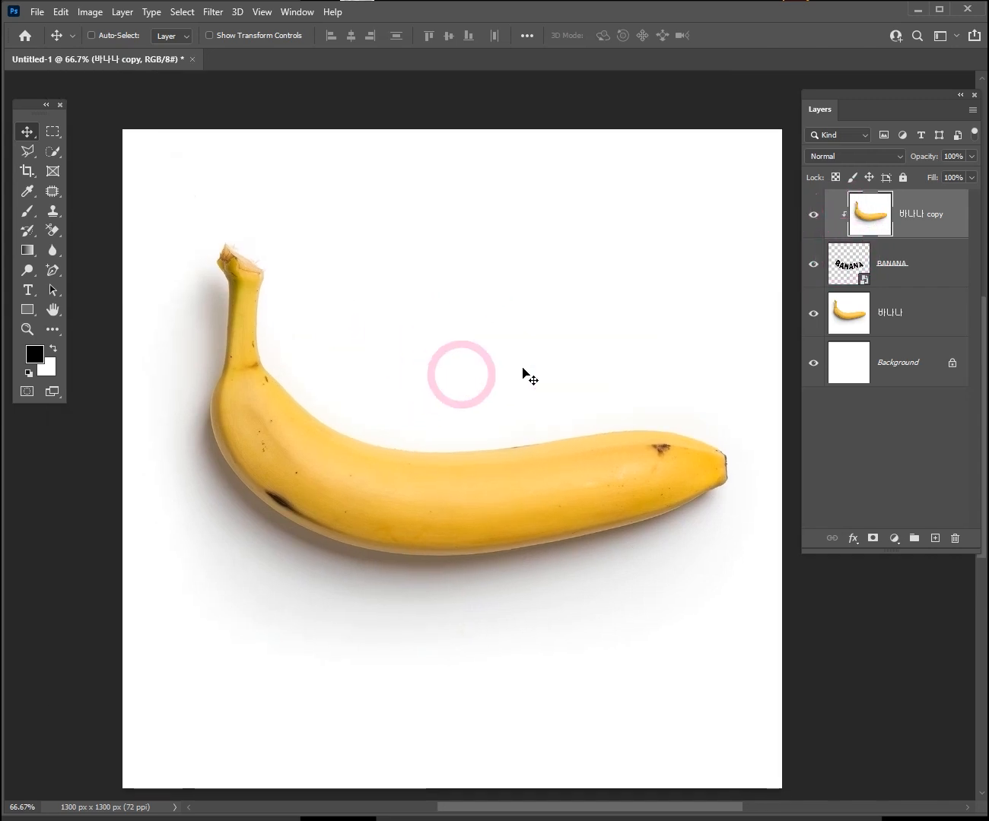
# Toggle the visibility of the 바나나 copy and 바나나 layers to examine the photo clipped inside the letters
pyautogui.click(814, 216)
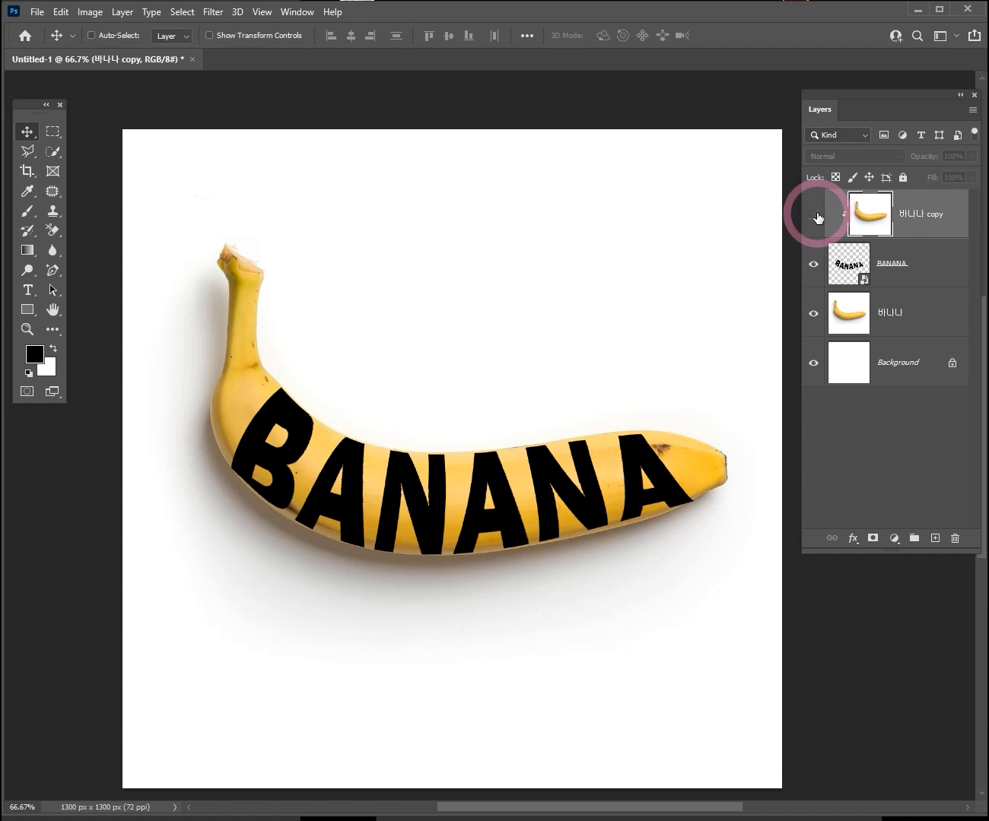
pyautogui.click(814, 216)
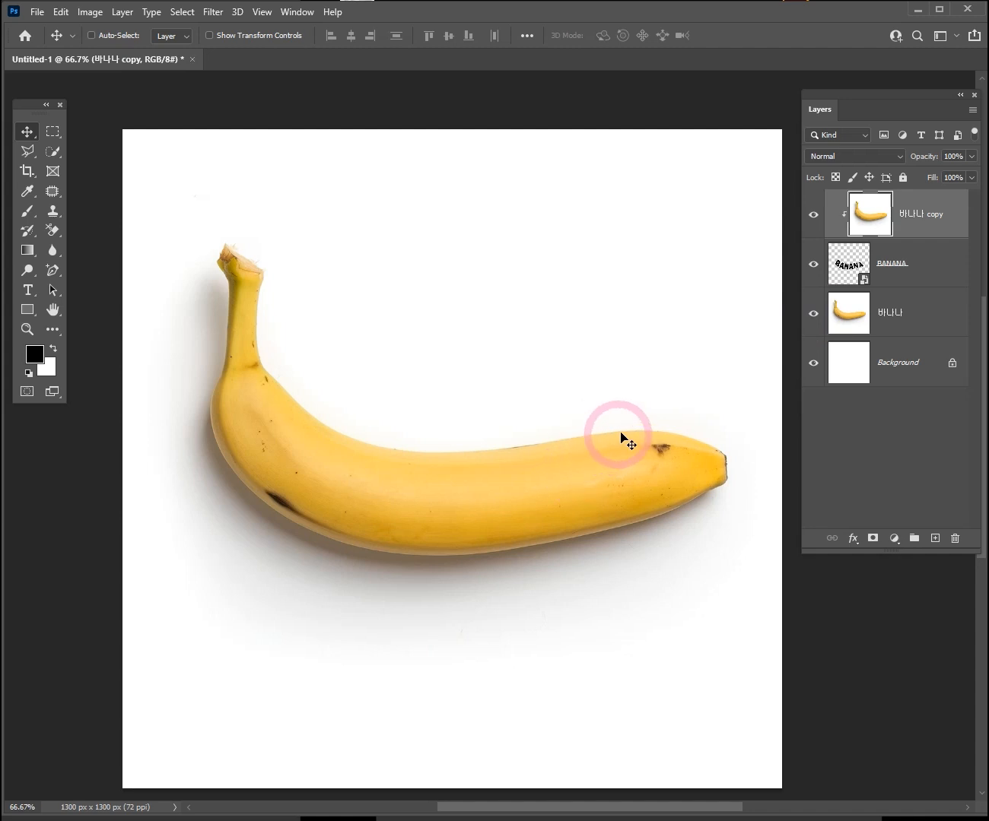
pyautogui.click(813, 314)
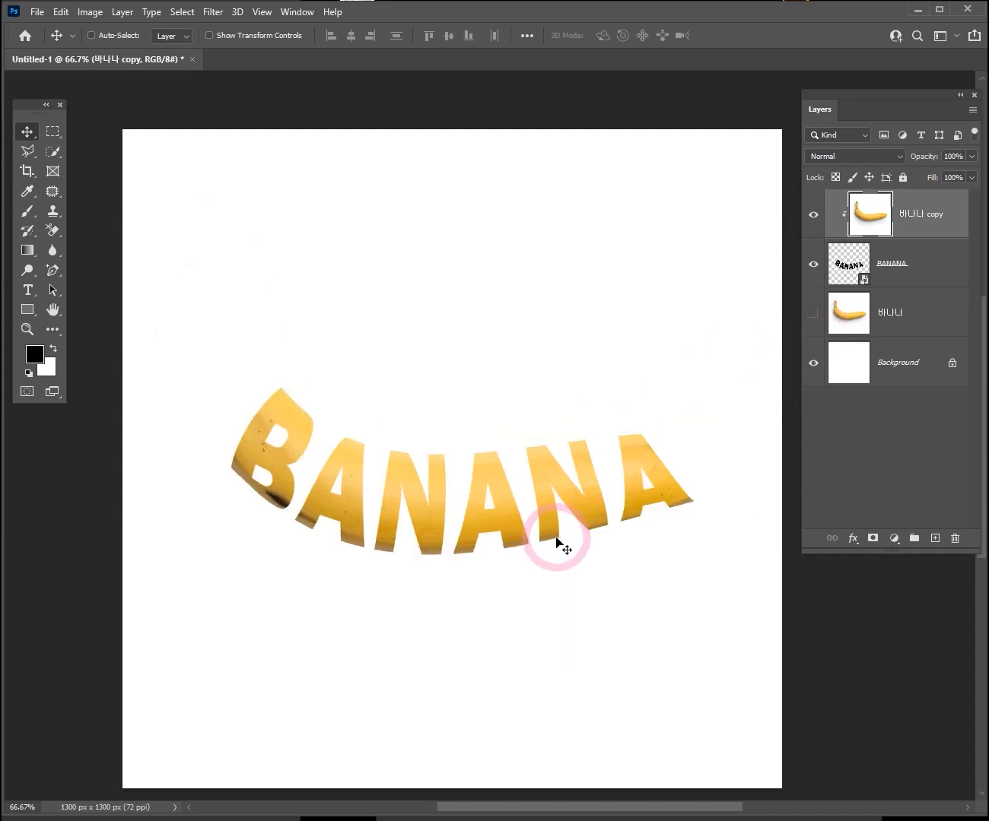
pyautogui.moveTo(556, 543); pyautogui.dragTo(509, 404)
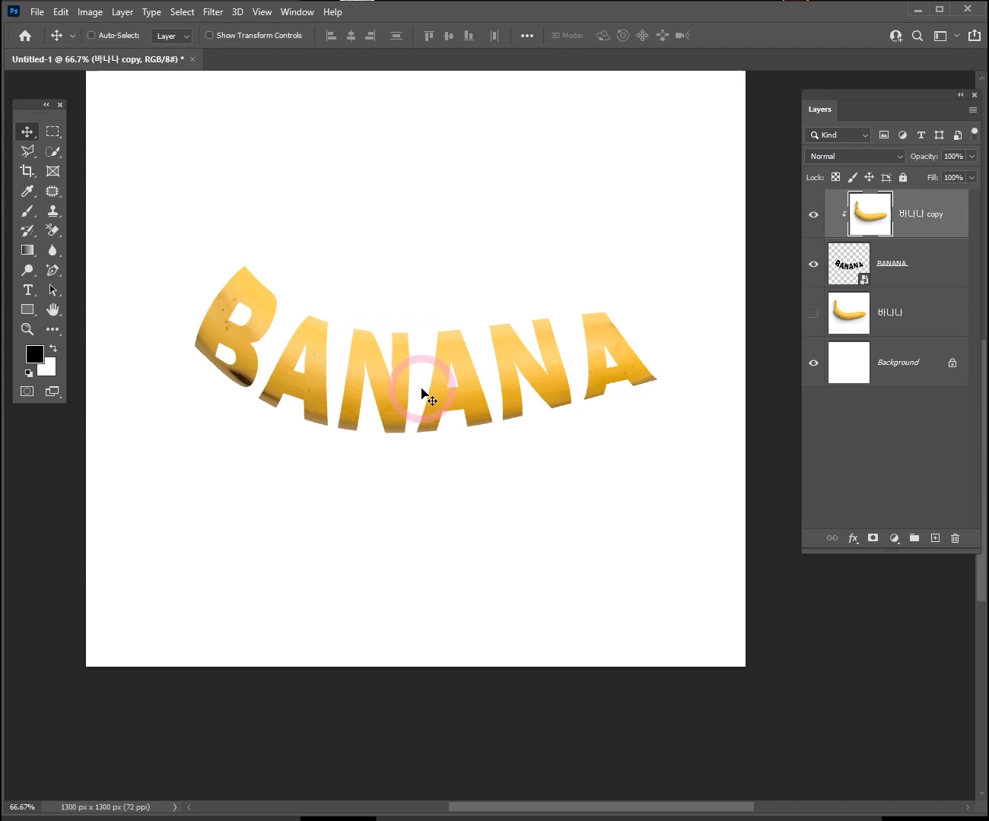
pyautogui.click(814, 312)
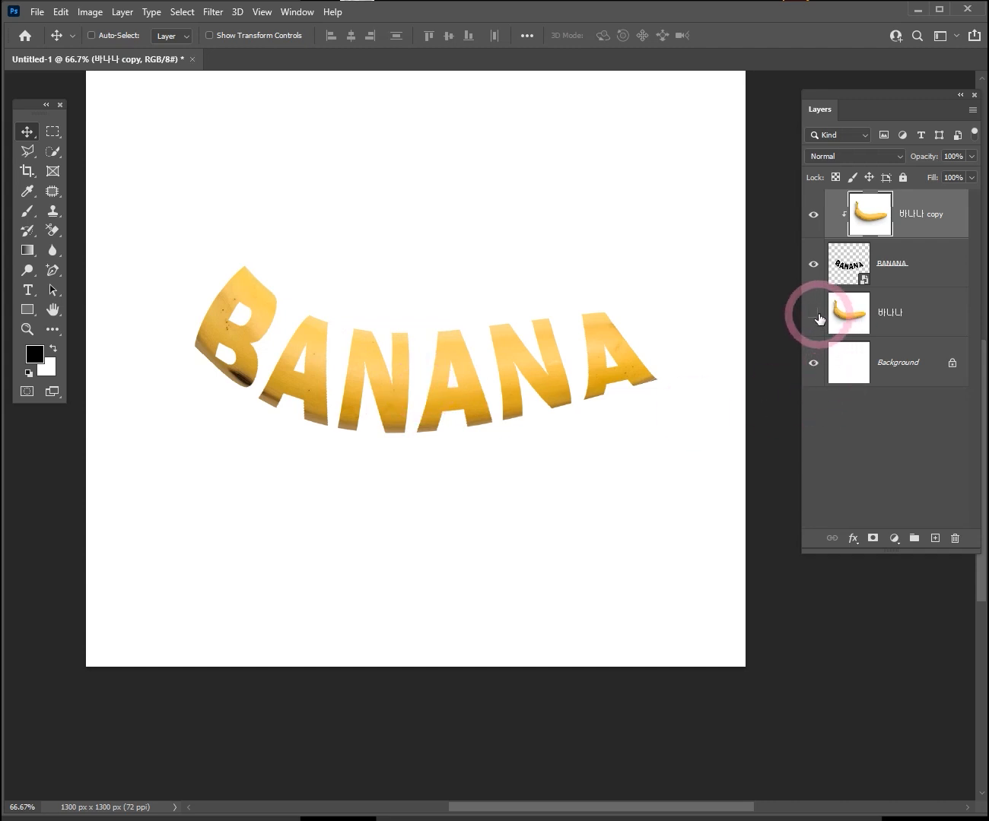
pyautogui.click(812, 315)
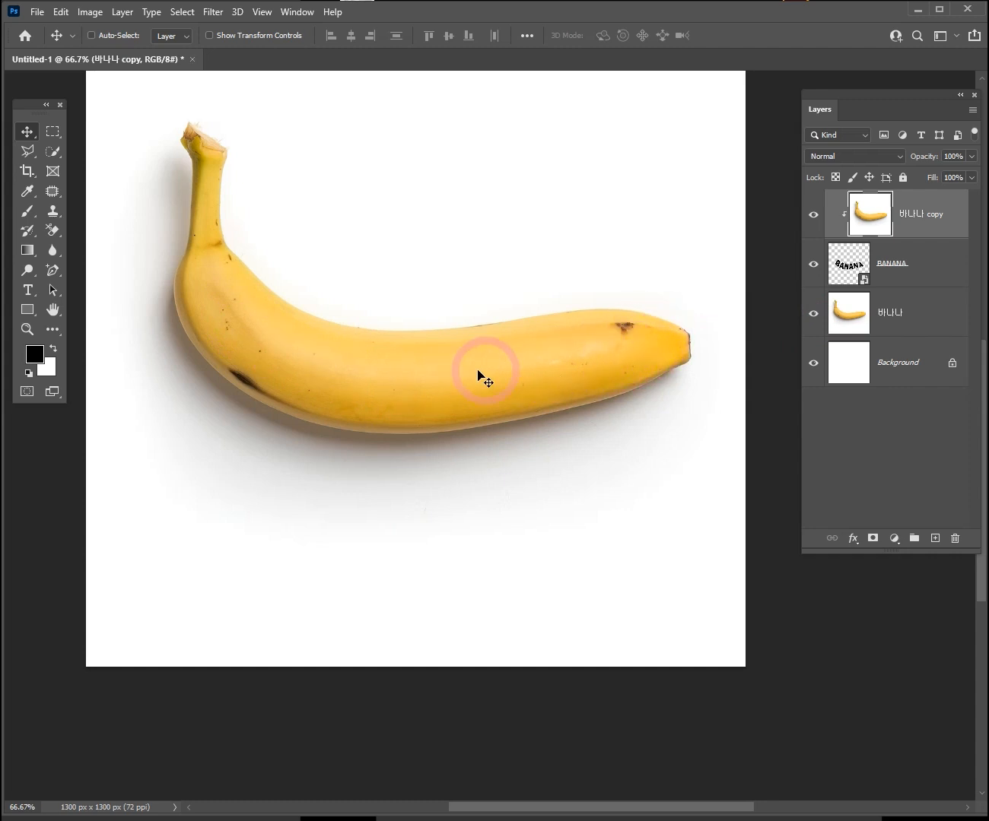
# Add a layer mask to the 바나나 layer
pyautogui.click(904, 317)
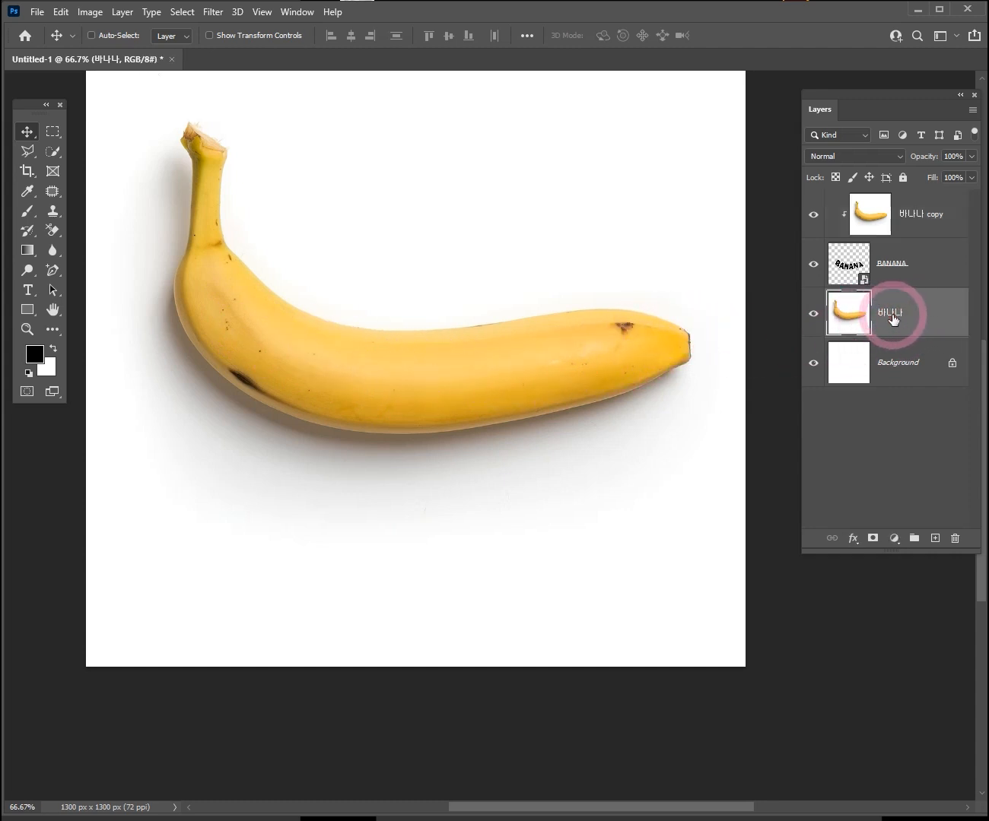
pyautogui.click(871, 544)
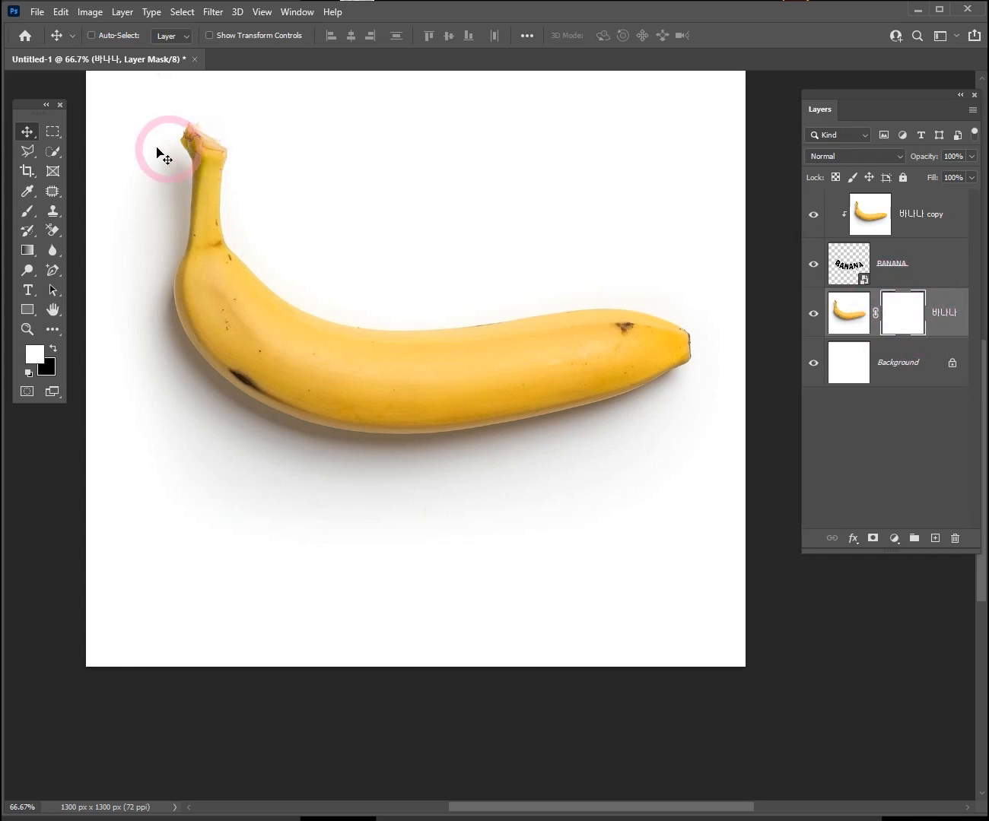
pyautogui.moveTo(35, 104)
pyautogui.mouseDown()
pyautogui.moveTo(487, 186)
pyautogui.moveTo(138, 95)
pyautogui.moveTo(40, 95)
pyautogui.mouseUp()
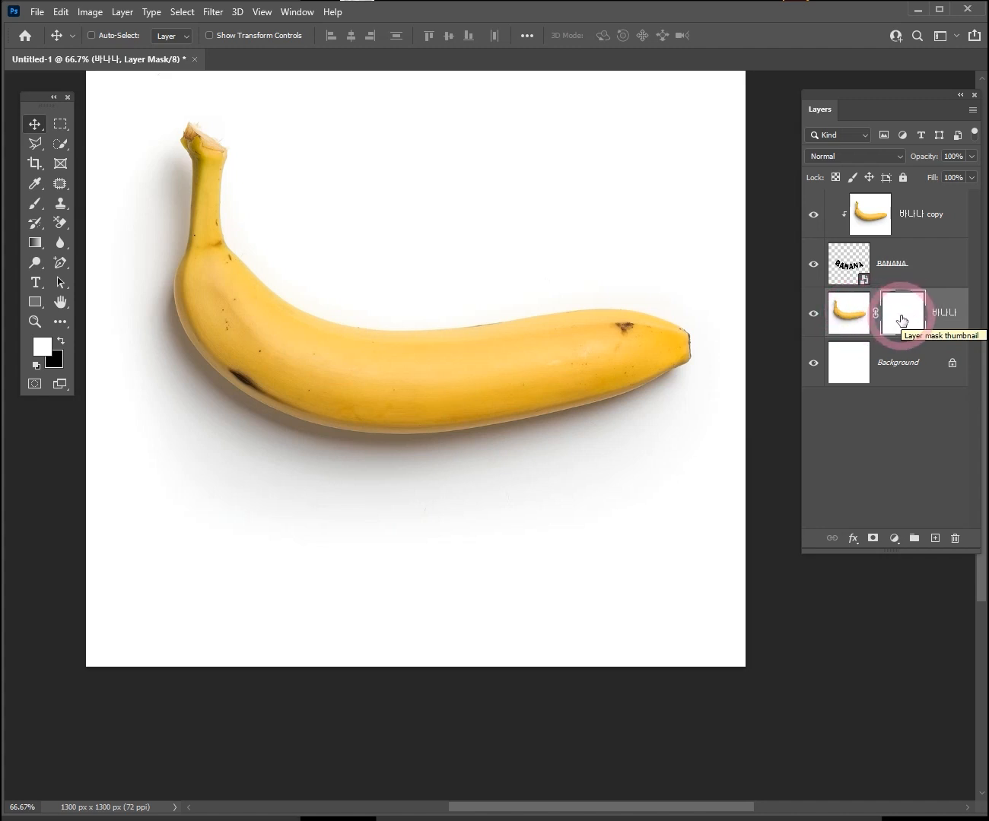
# Paint black on the 바나나 layer's mask at 18% brush opacity over the middle letters to partly hide the banana
pyautogui.click(61, 342)
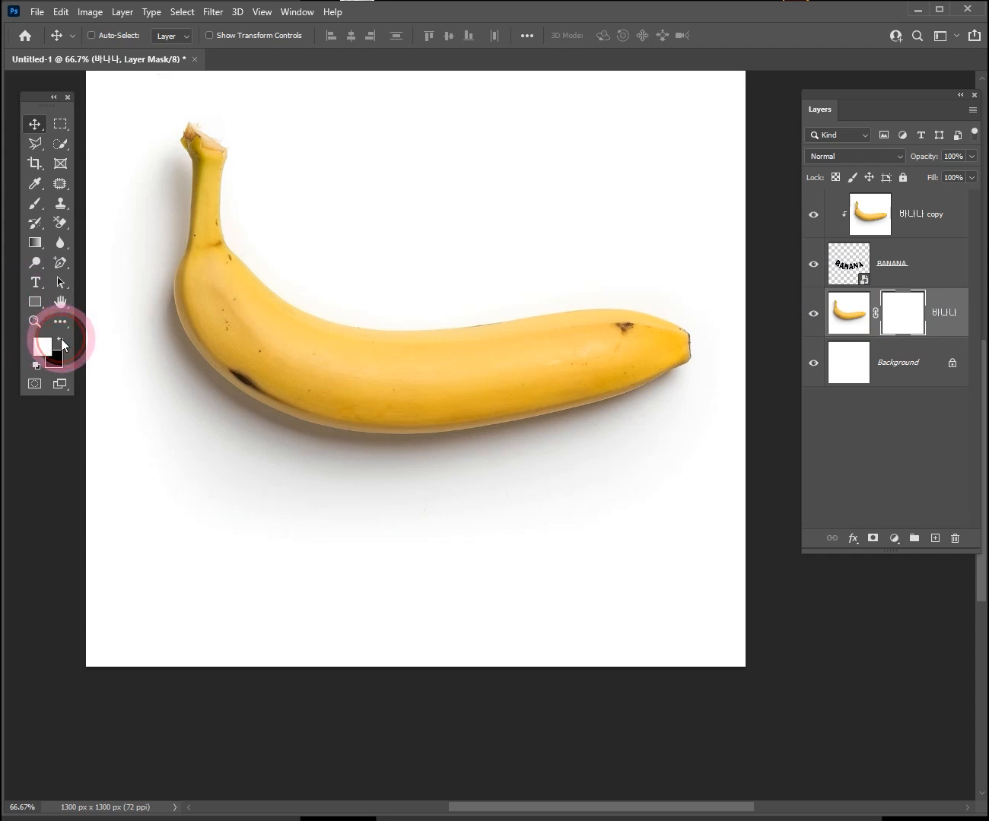
pyautogui.click(61, 341)
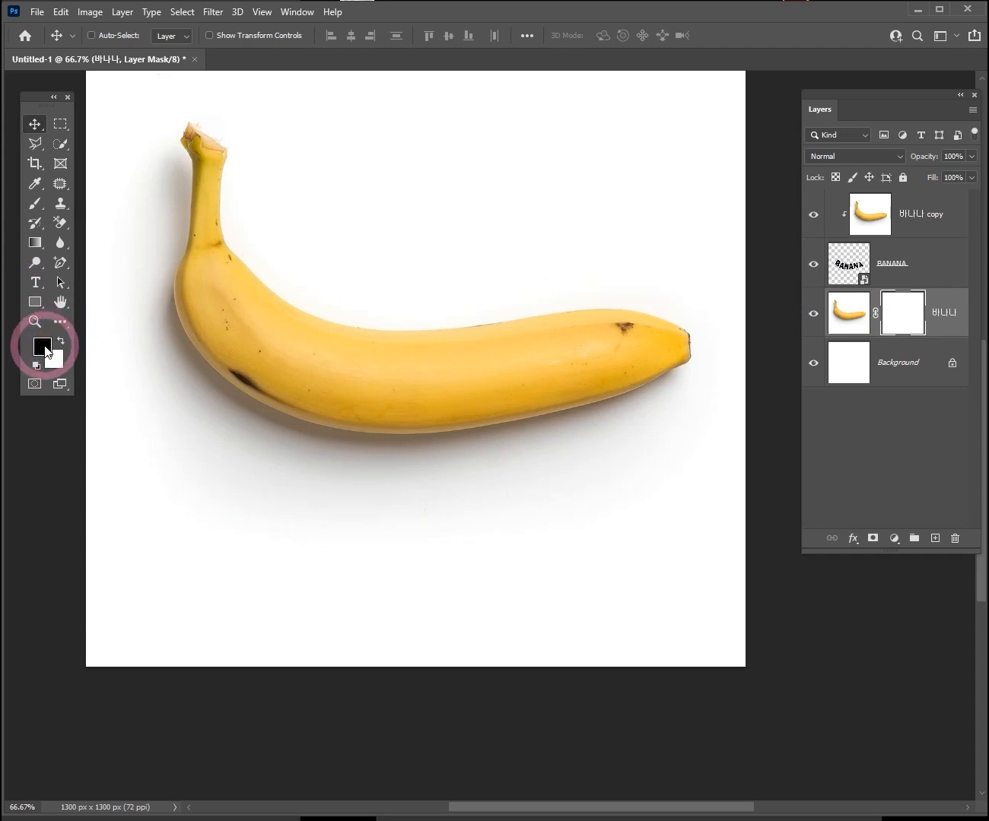
pyautogui.click(34, 204)
pyautogui.moveTo(307, 302)
pyautogui.mouseDown()
pyautogui.moveTo(371, 248)
pyautogui.moveTo(324, 497)
pyautogui.moveTo(355, 388)
pyautogui.moveTo(359, 483)
pyautogui.moveTo(425, 451)
pyautogui.moveTo(477, 460)
pyautogui.moveTo(457, 474)
pyautogui.moveTo(404, 450)
pyautogui.moveTo(374, 471)
pyautogui.moveTo(340, 436)
pyautogui.moveTo(302, 457)
pyautogui.moveTo(401, 355)
pyautogui.moveTo(446, 419)
pyautogui.moveTo(492, 412)
pyautogui.moveTo(478, 489)
pyautogui.moveTo(478, 376)
pyautogui.moveTo(417, 457)
pyautogui.moveTo(425, 420)
pyautogui.moveTo(388, 475)
pyautogui.moveTo(484, 305)
pyautogui.moveTo(420, 405)
pyautogui.mouseUp()
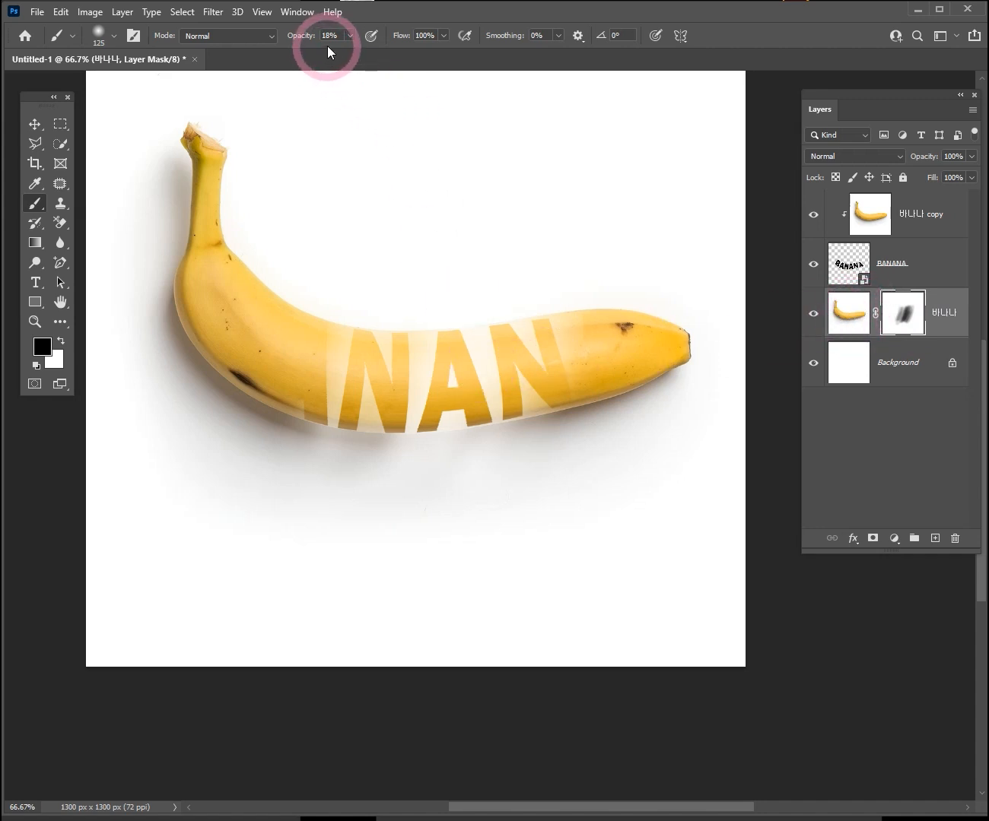
# Raise the brush opacity to 99% and paint black on the mask across the banana around the letters
pyautogui.click(350, 36)
pyautogui.moveTo(353, 52); pyautogui.dragTo(406, 54)
pyautogui.moveTo(428, 290)
pyautogui.mouseDown()
pyautogui.moveTo(393, 398)
pyautogui.moveTo(391, 464)
pyautogui.moveTo(335, 332)
pyautogui.moveTo(343, 244)
pyautogui.moveTo(292, 351)
pyautogui.moveTo(209, 429)
pyautogui.moveTo(226, 427)
pyautogui.moveTo(377, 321)
pyautogui.moveTo(499, 261)
pyautogui.moveTo(534, 278)
pyautogui.moveTo(565, 383)
pyautogui.moveTo(627, 421)
pyautogui.moveTo(563, 525)
pyautogui.mouseUp()
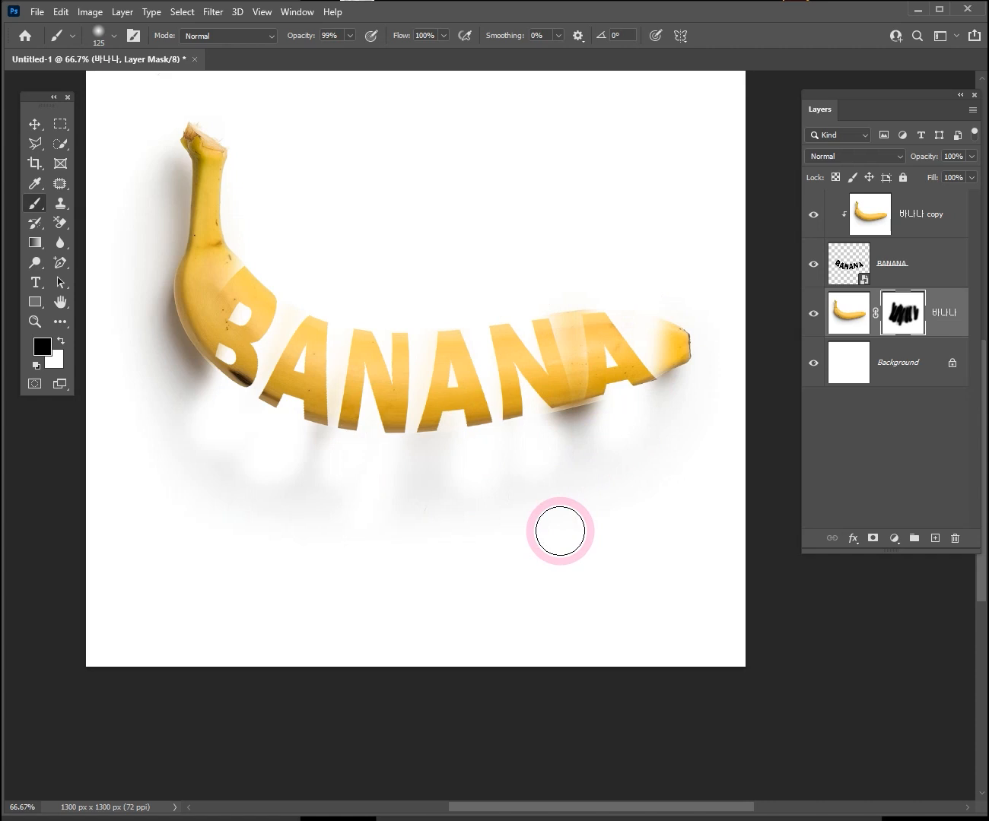
# Paint white on the 바나나 layer's mask at 100% brush opacity to restore the hidden banana areas
pyautogui.click(58, 344)
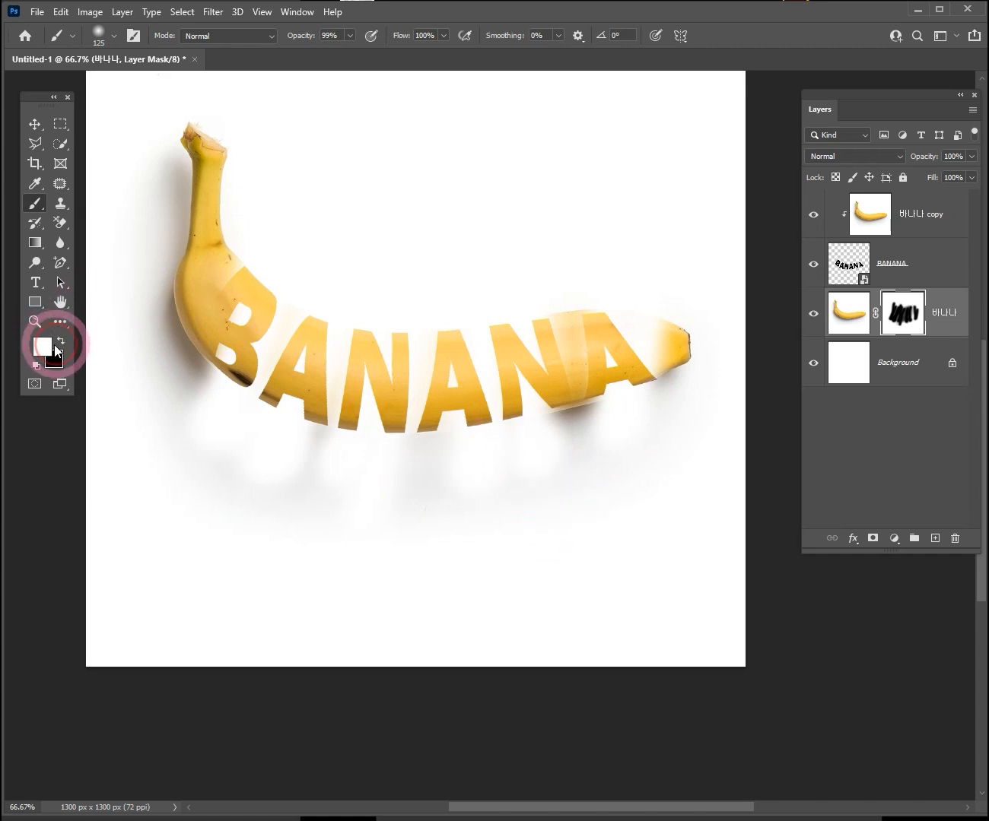
pyautogui.click(32, 203)
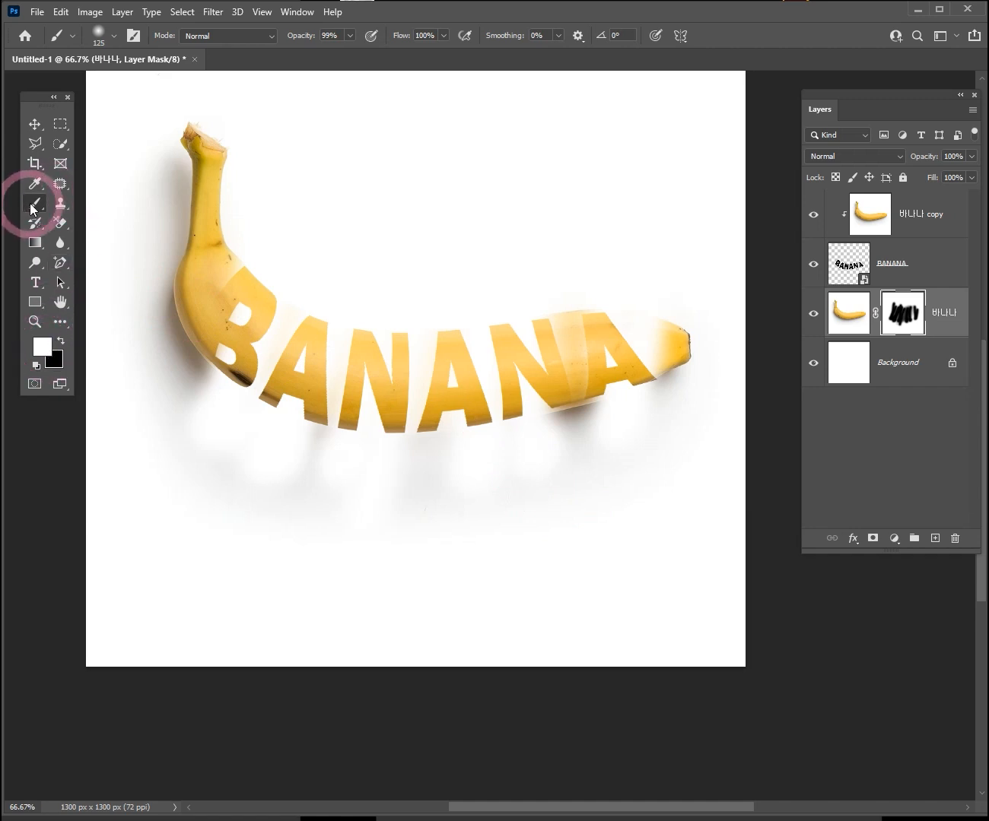
pyautogui.moveTo(350, 35); pyautogui.dragTo(364, 56)
pyautogui.click(301, 220)
pyautogui.moveTo(241, 283)
pyautogui.mouseDown()
pyautogui.moveTo(222, 433)
pyautogui.moveTo(343, 219)
pyautogui.moveTo(303, 445)
pyautogui.moveTo(184, 482)
pyautogui.moveTo(413, 242)
pyautogui.moveTo(339, 513)
pyautogui.moveTo(506, 221)
pyautogui.moveTo(415, 521)
pyautogui.moveTo(470, 389)
pyautogui.moveTo(552, 324)
pyautogui.moveTo(463, 524)
pyautogui.moveTo(616, 220)
pyautogui.moveTo(594, 393)
pyautogui.moveTo(662, 460)
pyautogui.moveTo(645, 206)
pyautogui.moveTo(438, 455)
pyautogui.moveTo(212, 430)
pyautogui.moveTo(411, 212)
pyautogui.moveTo(531, 428)
pyautogui.moveTo(633, 415)
pyautogui.moveTo(335, 147)
pyautogui.moveTo(633, 326)
pyautogui.mouseUp()
pyautogui.click(891, 310)
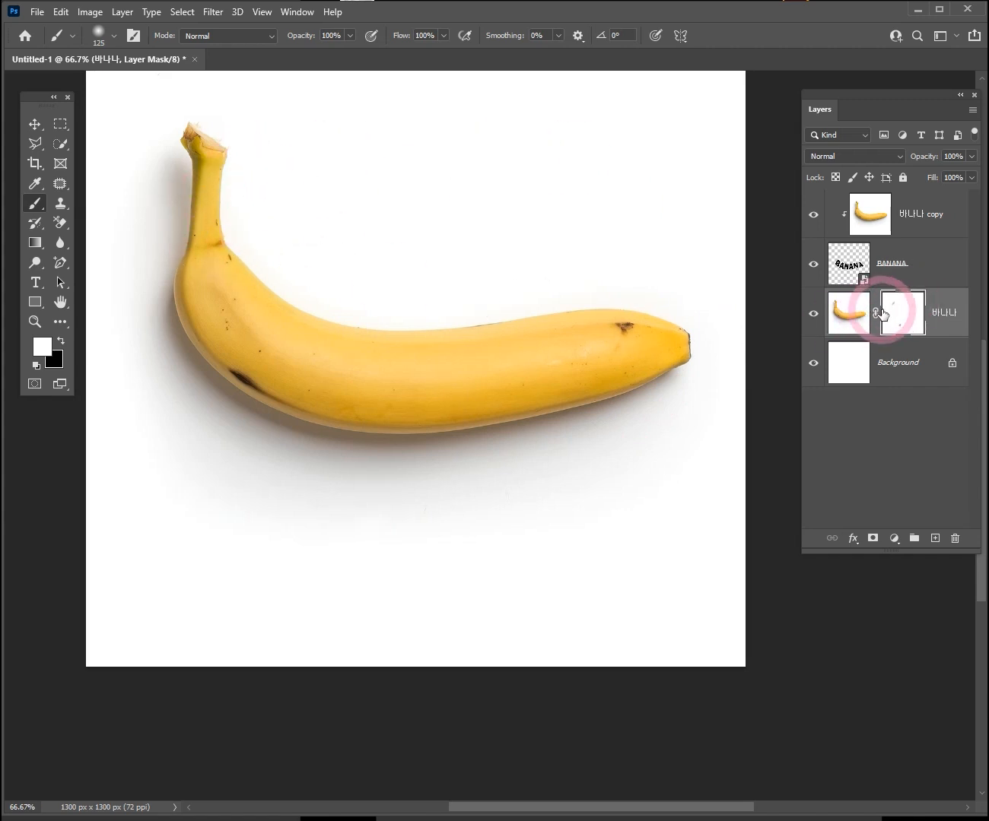
pyautogui.moveTo(212, 198)
pyautogui.mouseDown()
pyautogui.moveTo(202, 221)
pyautogui.moveTo(436, 410)
pyautogui.moveTo(420, 538)
pyautogui.moveTo(502, 543)
pyautogui.moveTo(522, 561)
pyautogui.moveTo(620, 414)
pyautogui.moveTo(712, 355)
pyautogui.moveTo(575, 499)
pyautogui.moveTo(361, 565)
pyautogui.moveTo(535, 520)
pyautogui.mouseUp()
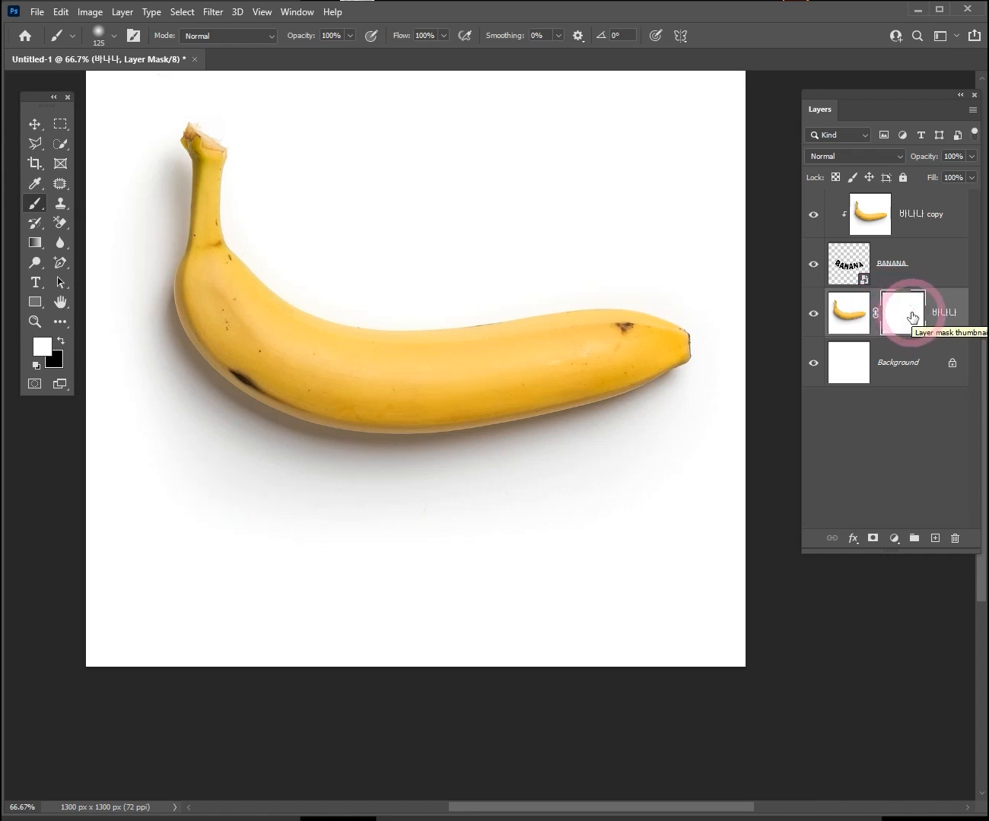
# Invert the 바나나 layer's mask to black and keep white (ffffff) as the foreground color
pyautogui.press('ctrl')
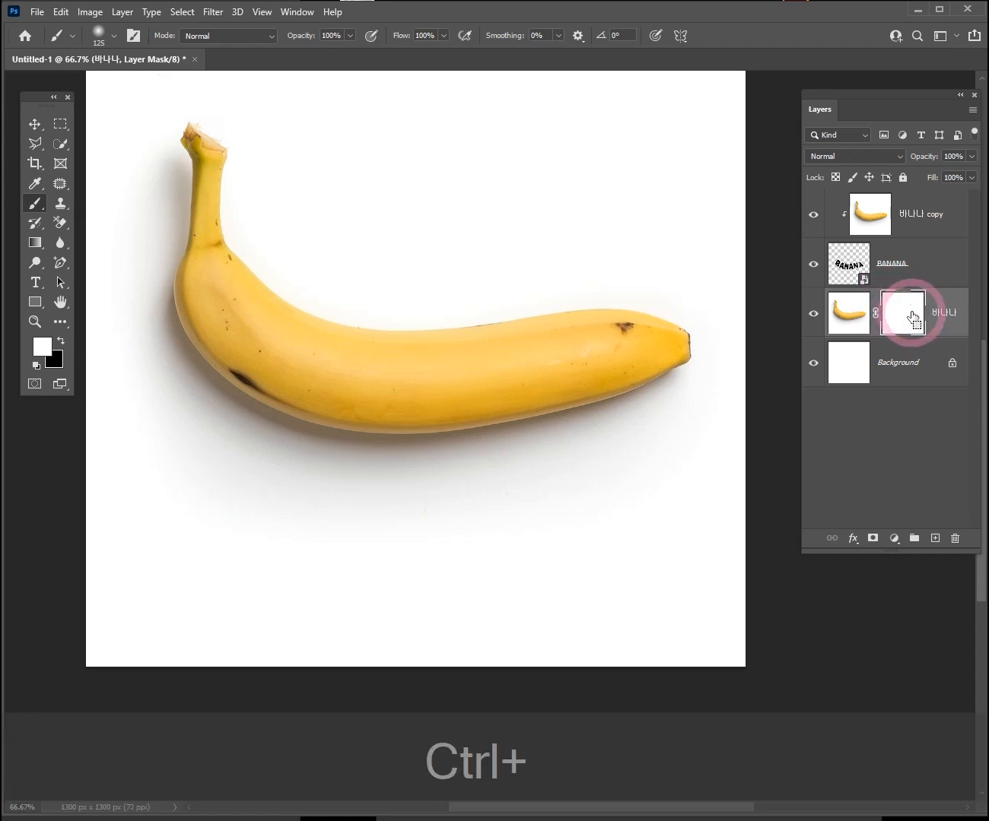
pyautogui.hotkey('ctrl', 'i')
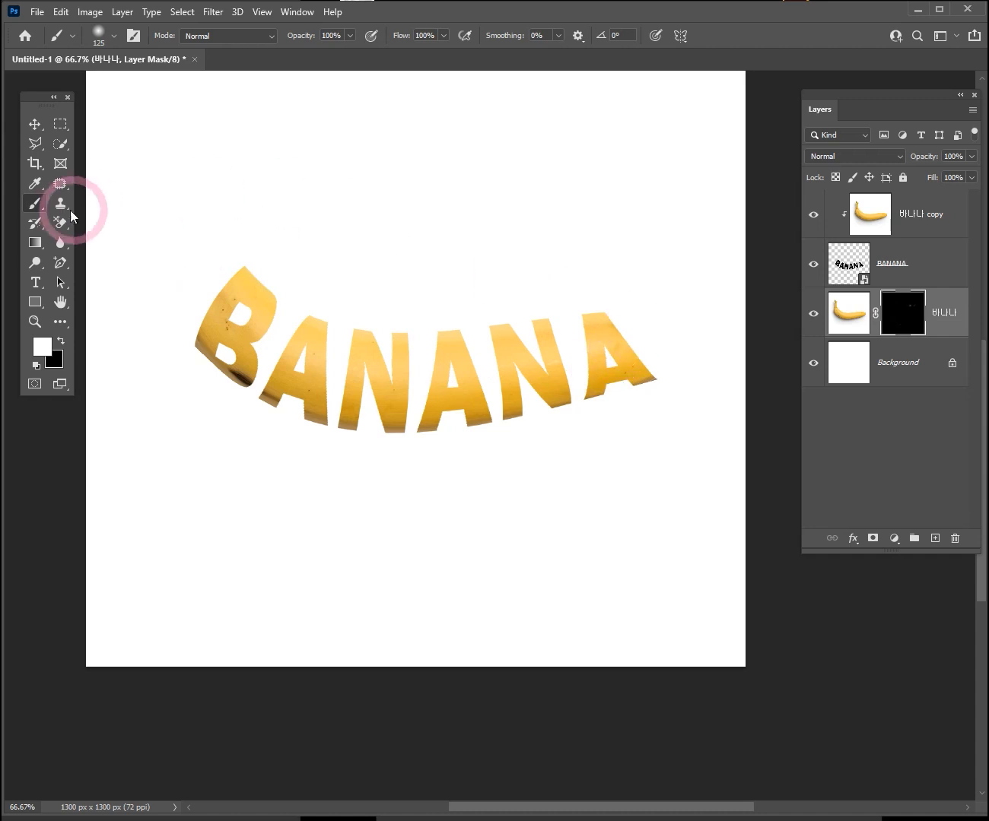
pyautogui.click(39, 350)
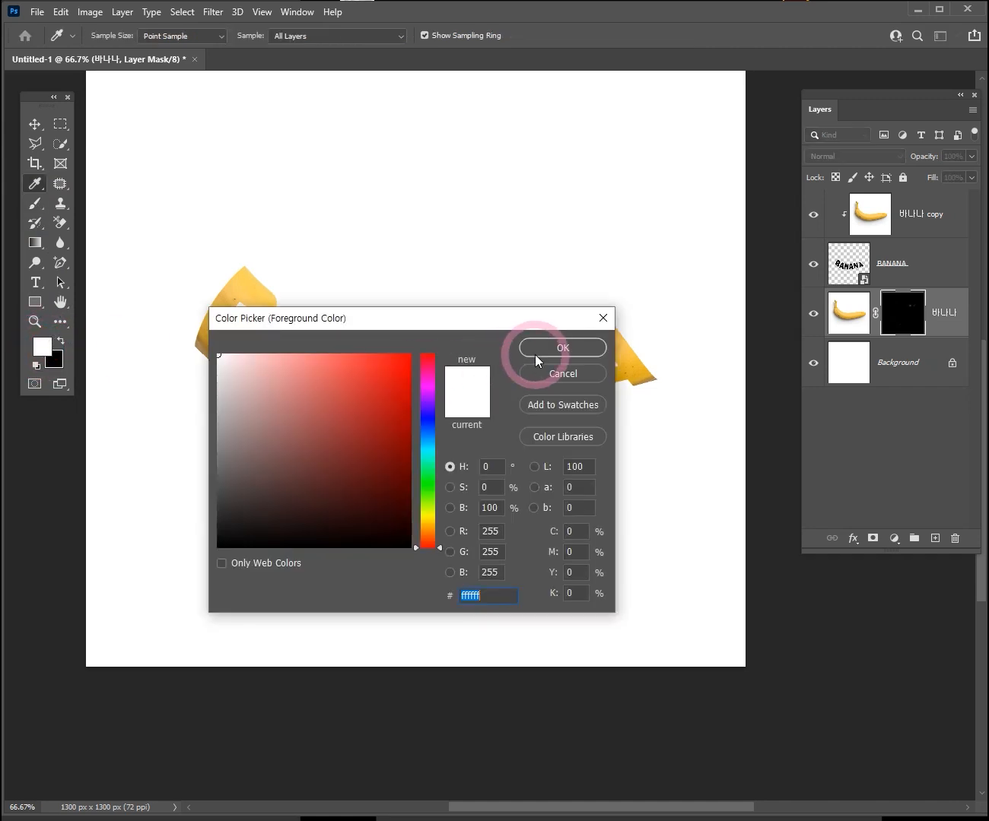
pyautogui.click(533, 351)
pyautogui.click(49, 351)
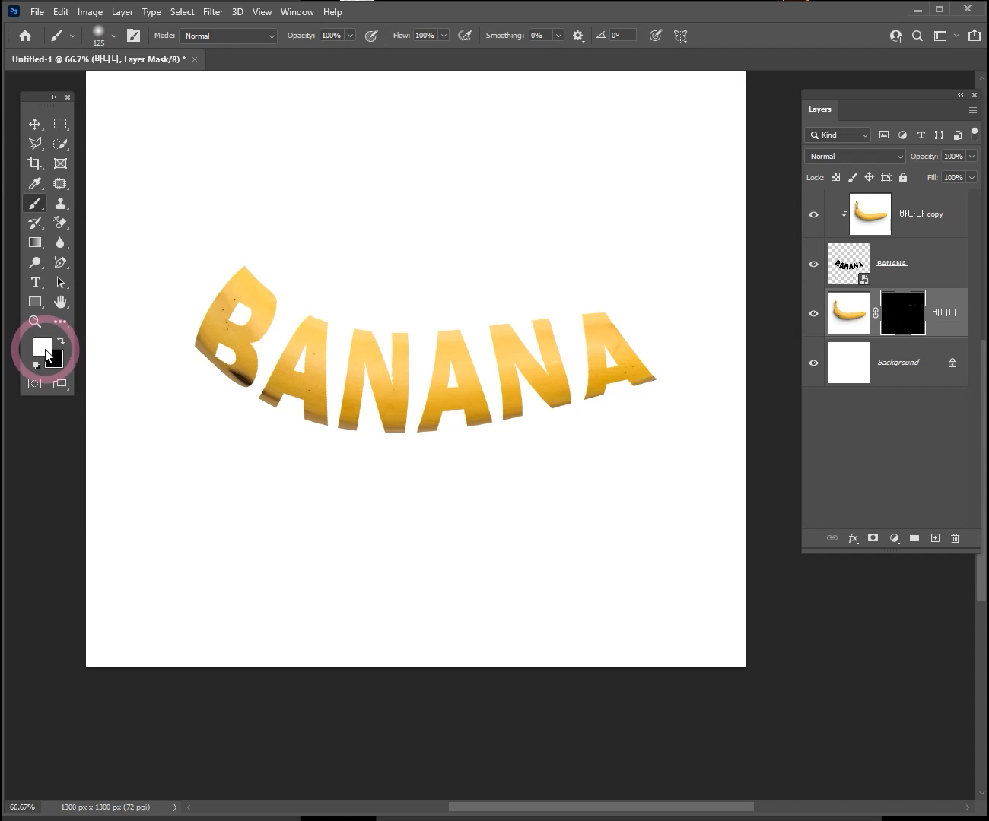
# Choose a Soft Round Pressure brush from the General Brushes with 0% hardness
pyautogui.click(33, 205)
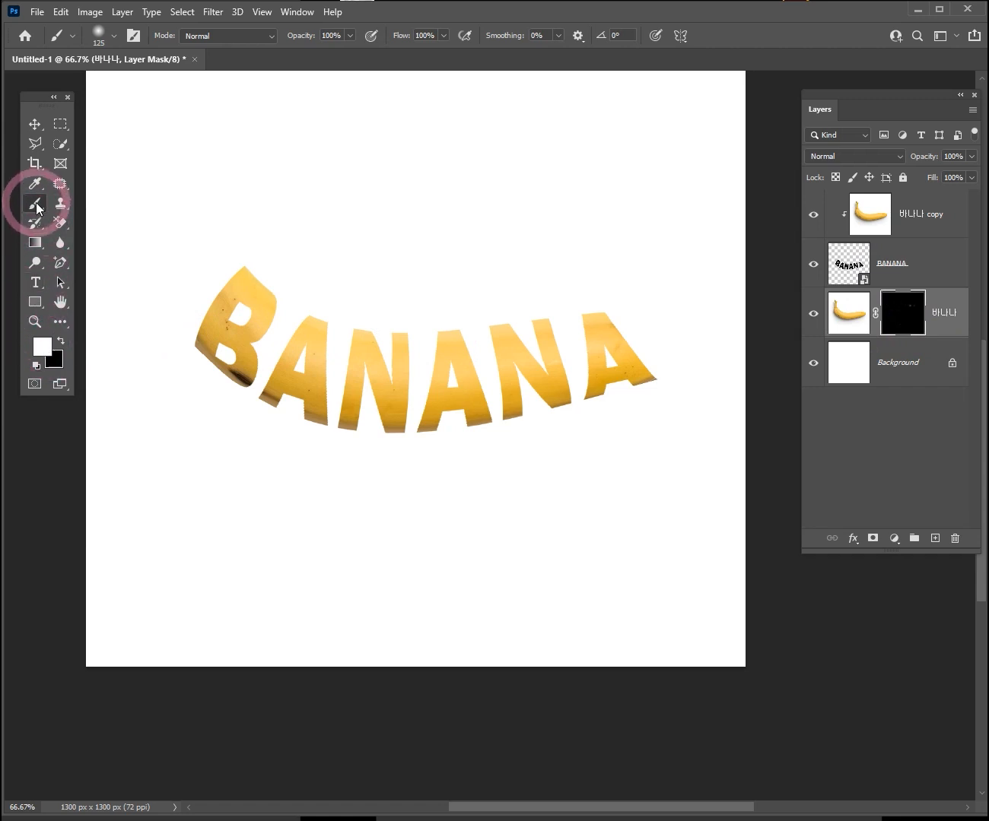
pyautogui.click(115, 35)
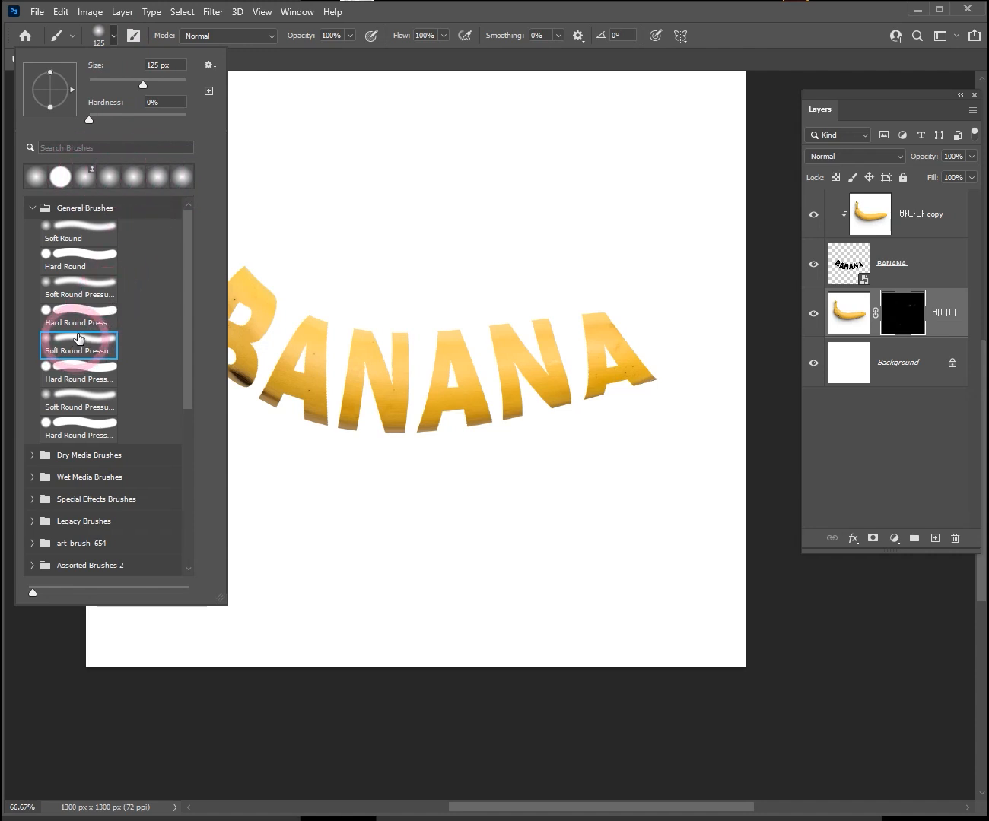
pyautogui.click(112, 178)
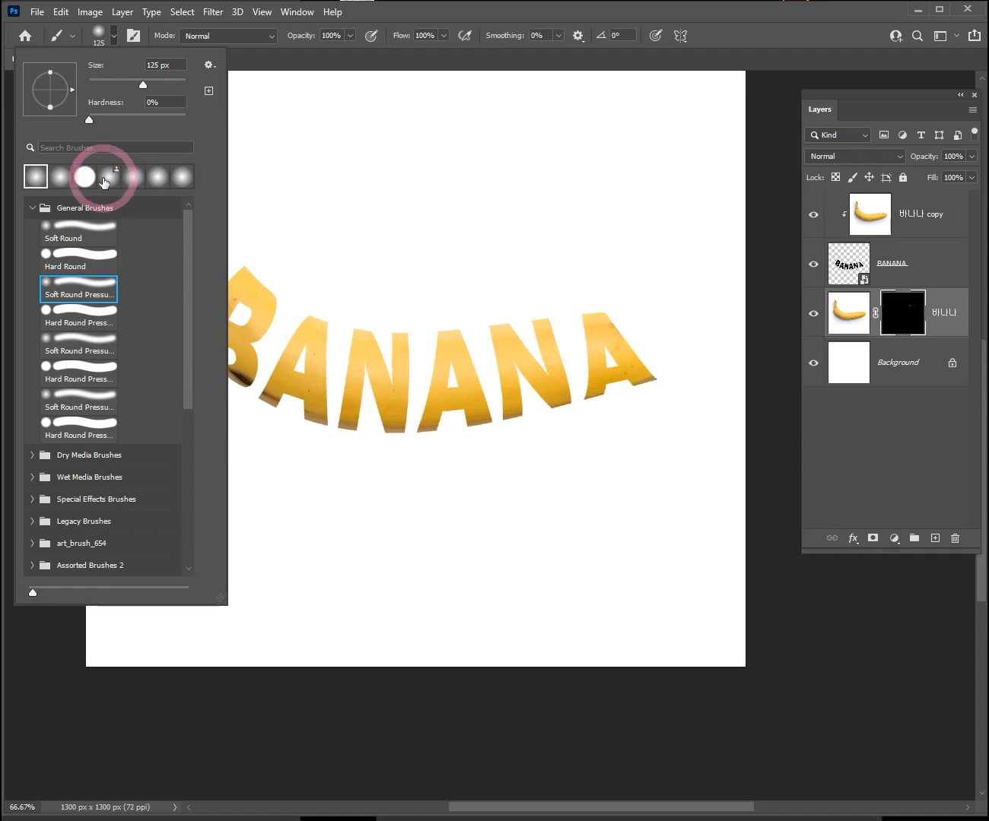
pyautogui.moveTo(88, 118); pyautogui.dragTo(184, 118)
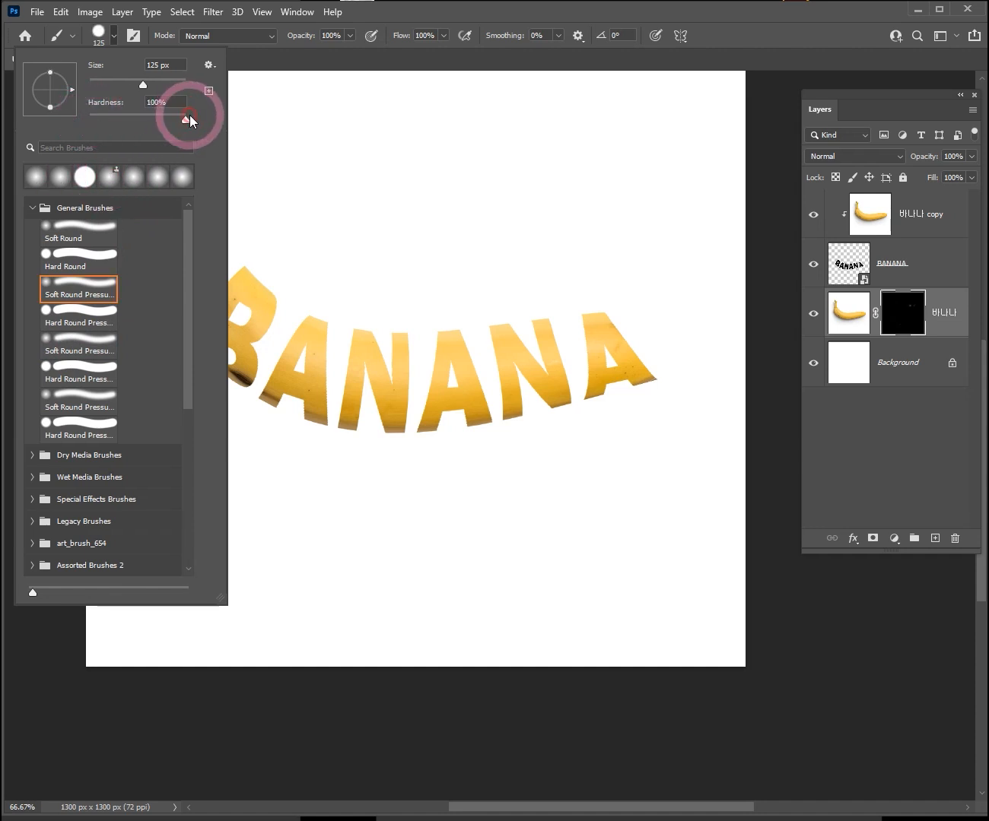
pyautogui.click(82, 122)
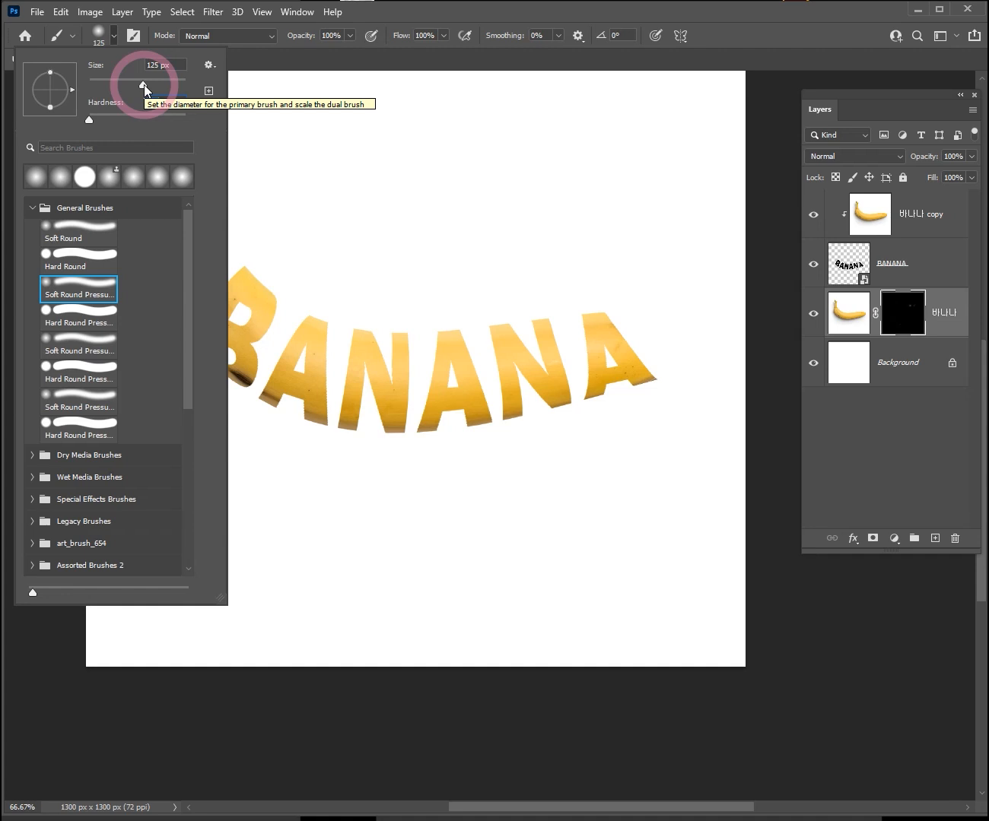
pyautogui.press('Return')
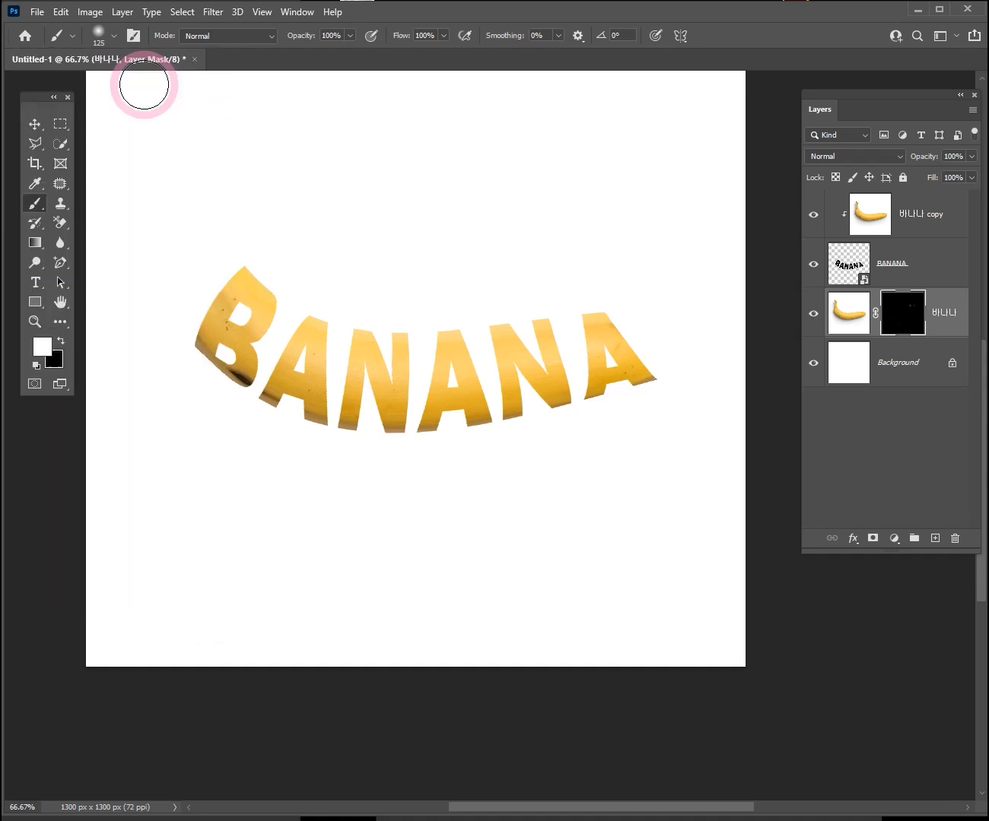
# Lower the brush opacity to 27%
pyautogui.click(97, 35)
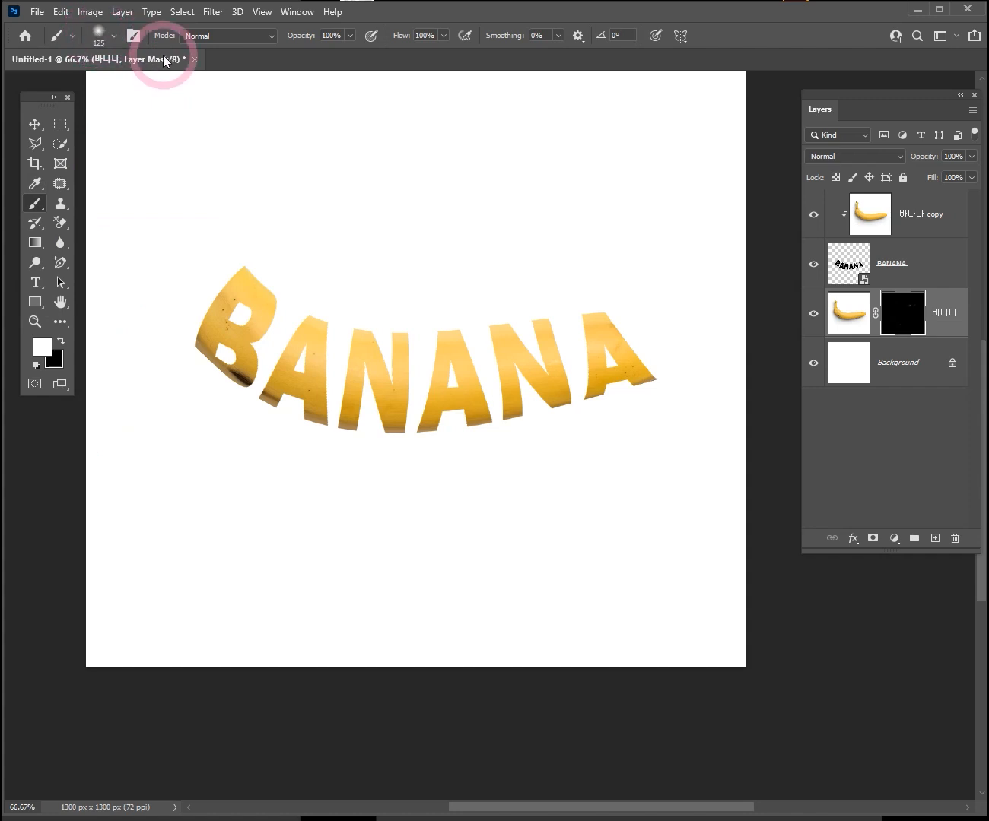
pyautogui.click(350, 36)
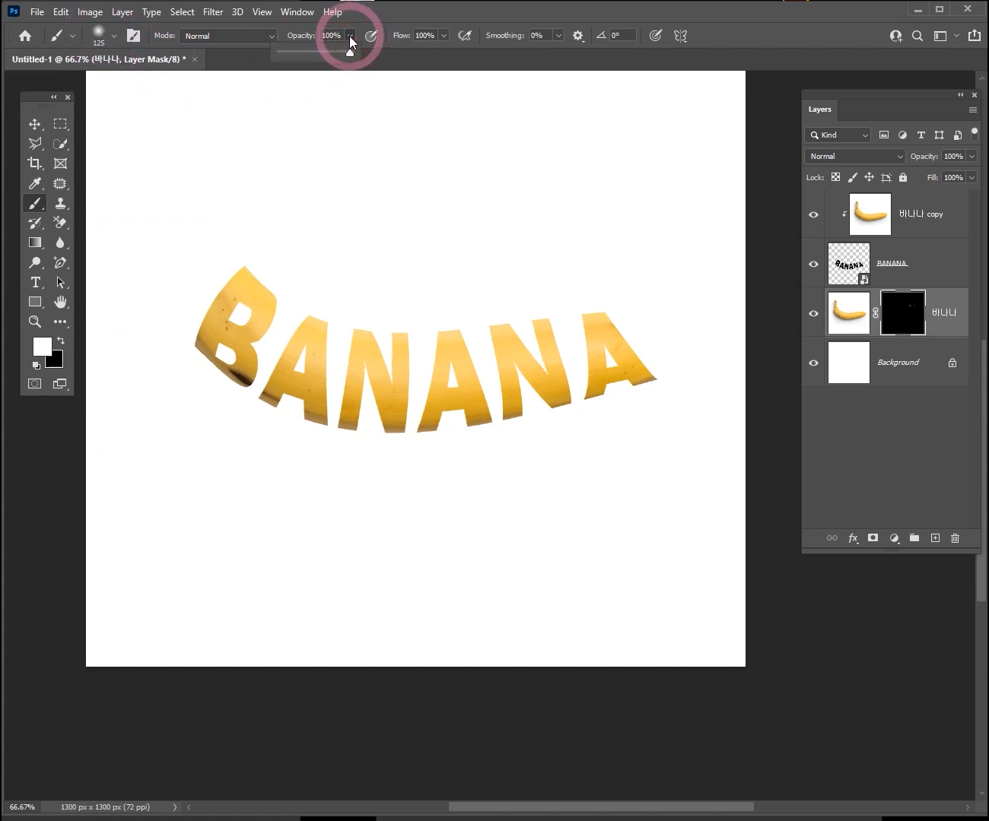
pyautogui.click(351, 52)
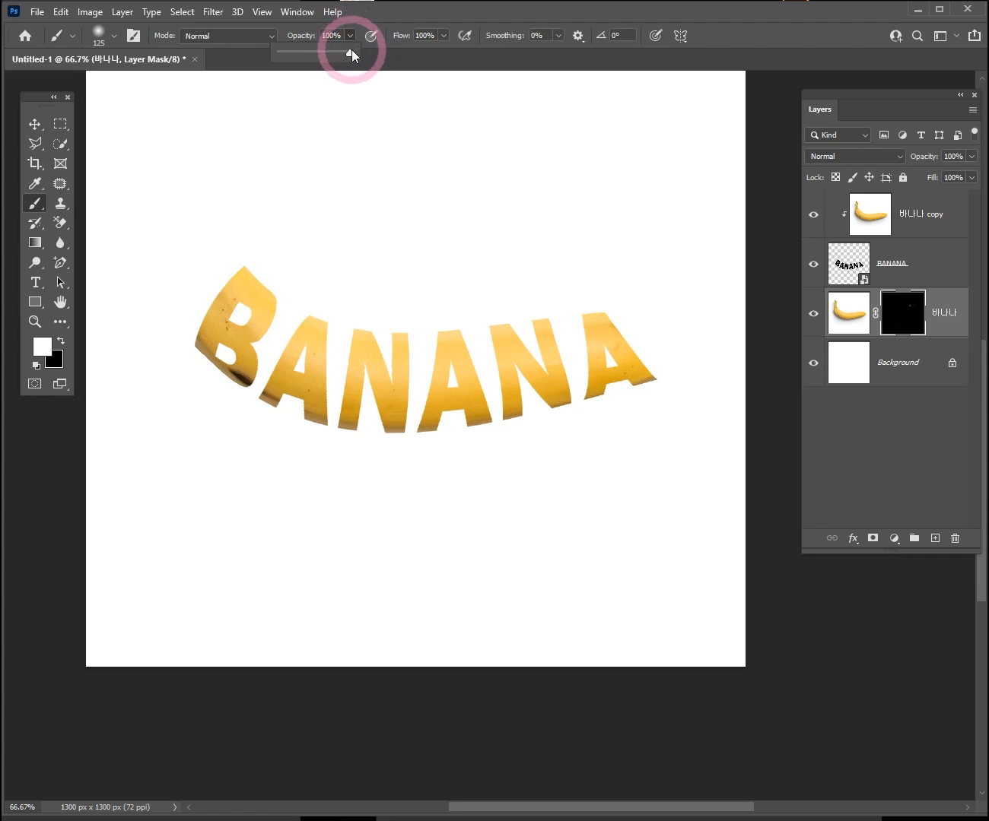
pyautogui.moveTo(351, 49); pyautogui.dragTo(299, 54)
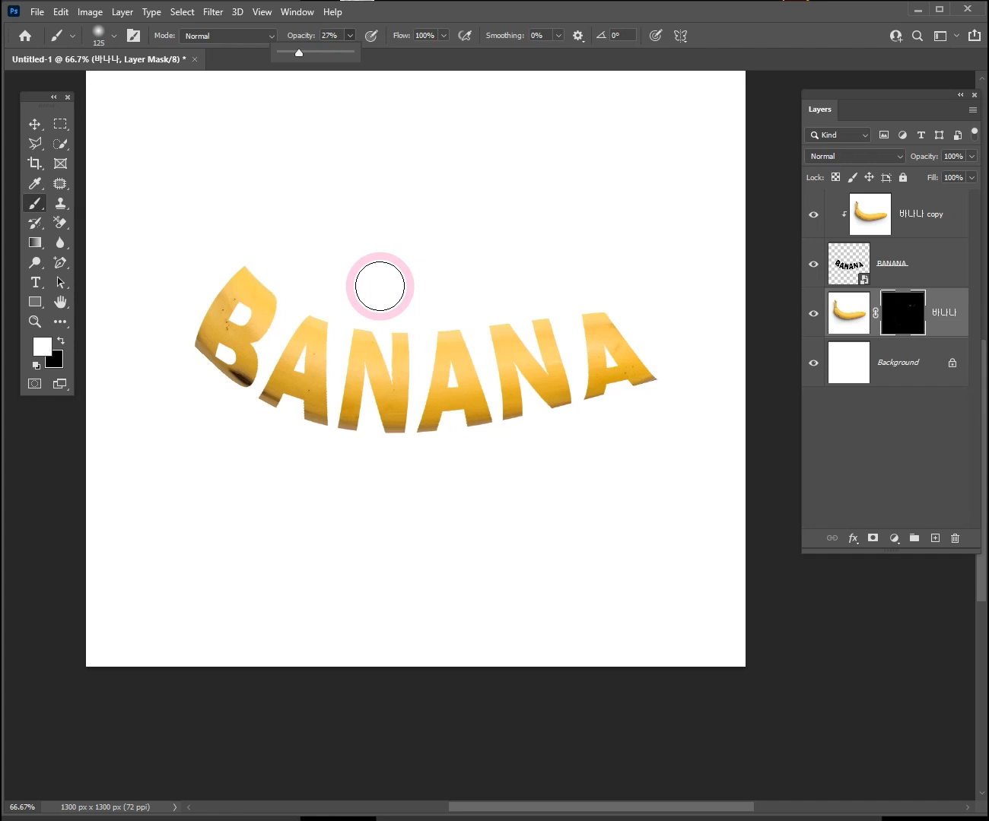
# Resize the brush to 400 px for painting on the 바나나 layer's mask
pyautogui.press('[')
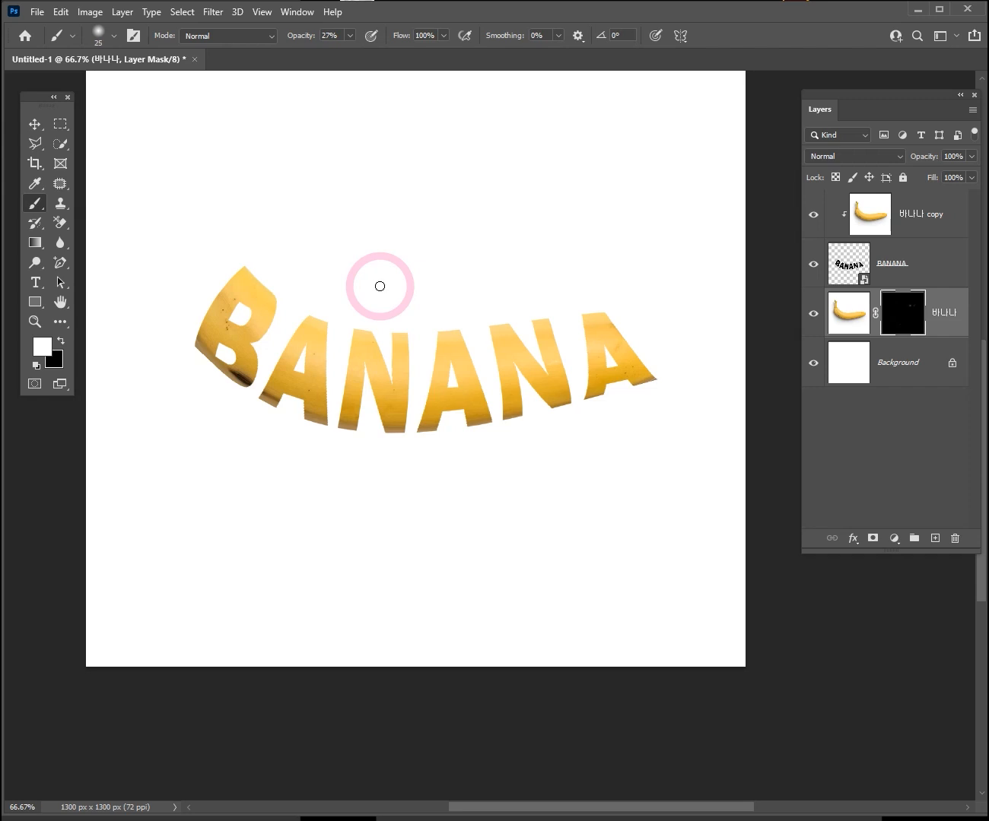
pyautogui.press(']')
pyautogui.press(']')
pyautogui.press(']')
pyautogui.press(']')
pyautogui.press(']')
pyautogui.press(']')
pyautogui.press(']')
pyautogui.press(']')
pyautogui.press('[')
pyautogui.press('[')
pyautogui.press('[')
pyautogui.press('[')
pyautogui.press('[')
pyautogui.press(']')
pyautogui.press(']')
pyautogui.press(']')
pyautogui.press(']')
pyautogui.press(']')
pyautogui.press(']')
pyautogui.press(']')
pyautogui.press(']')
pyautogui.press(']')
pyautogui.press(']')
pyautogui.press(']')
pyautogui.press(']')
pyautogui.press(']')
pyautogui.press(']')
pyautogui.press(']')
pyautogui.press(']')
pyautogui.press(']')
pyautogui.press(']')
pyautogui.press(']')
pyautogui.press(']')
pyautogui.press(']')
pyautogui.press(']')
pyautogui.press(']')
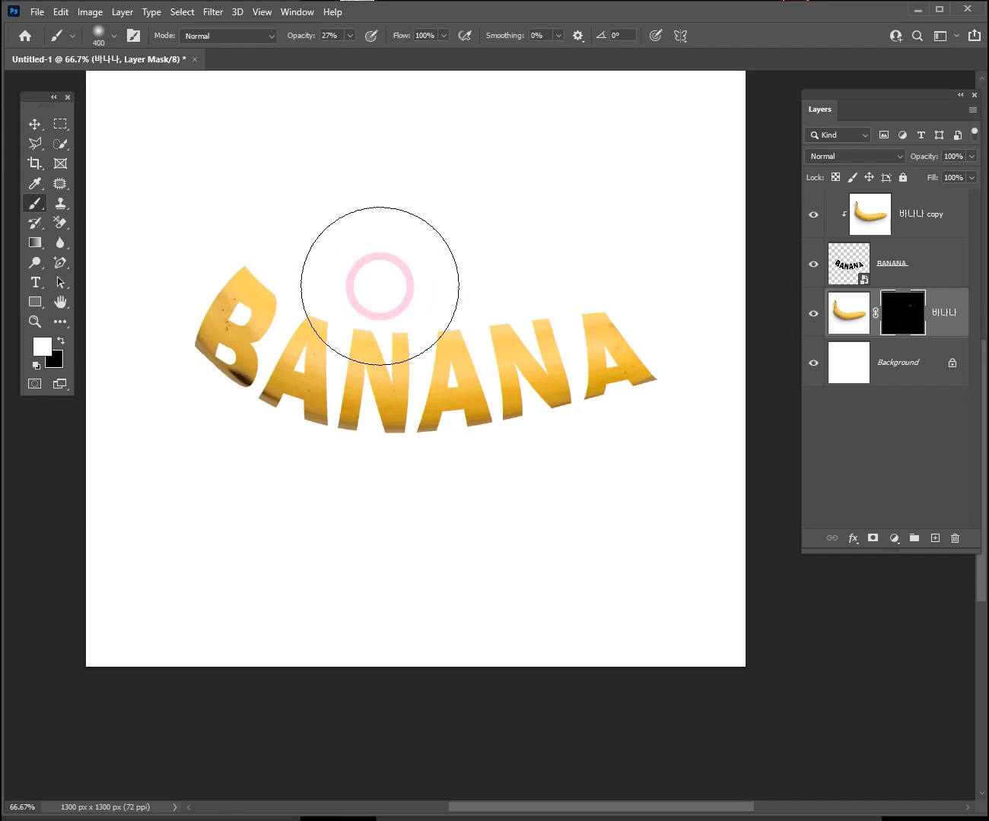
# Resize the brush to 125 px for painting on the 바나나 layer's mask
pyautogui.press(']')
pyautogui.press(']')
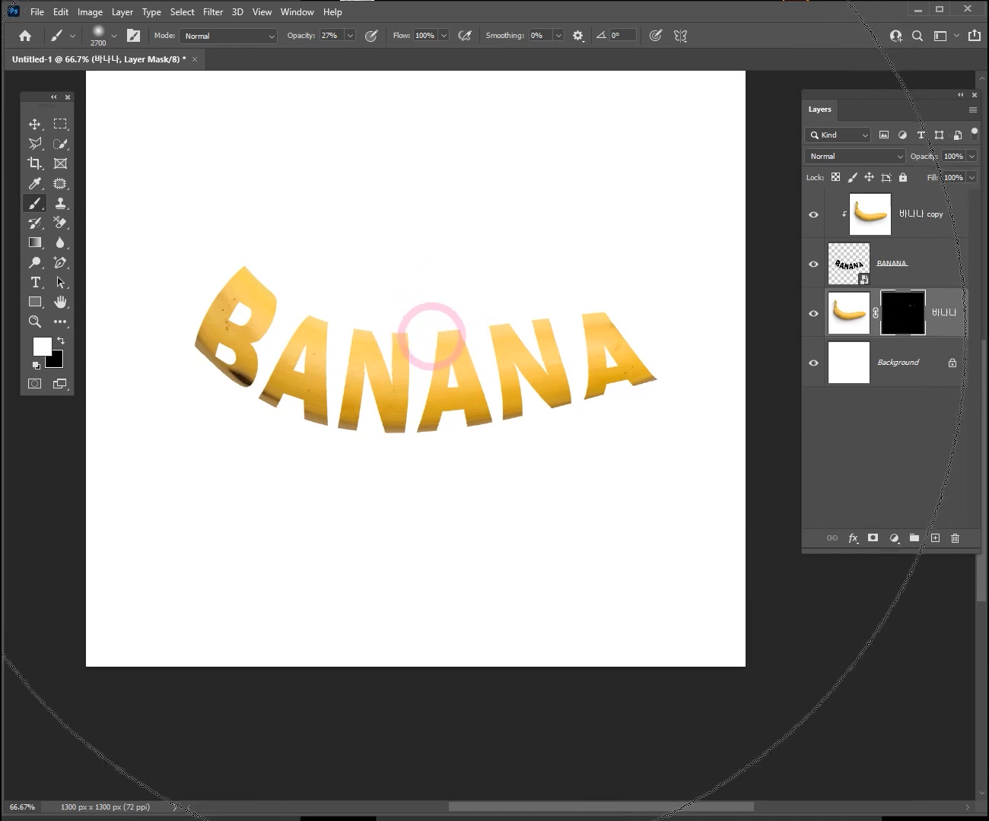
pyautogui.press('[')
pyautogui.press('[')
pyautogui.press('[')
pyautogui.press('[')
pyautogui.press('[')
pyautogui.press('[')
pyautogui.press('[')
pyautogui.press('[')
pyautogui.press('[')
pyautogui.press('[')
pyautogui.press('[')
pyautogui.press('[')
pyautogui.press('[')
pyautogui.press('[')
pyautogui.press('[')
pyautogui.press('[')
pyautogui.press('[')
pyautogui.press('[')
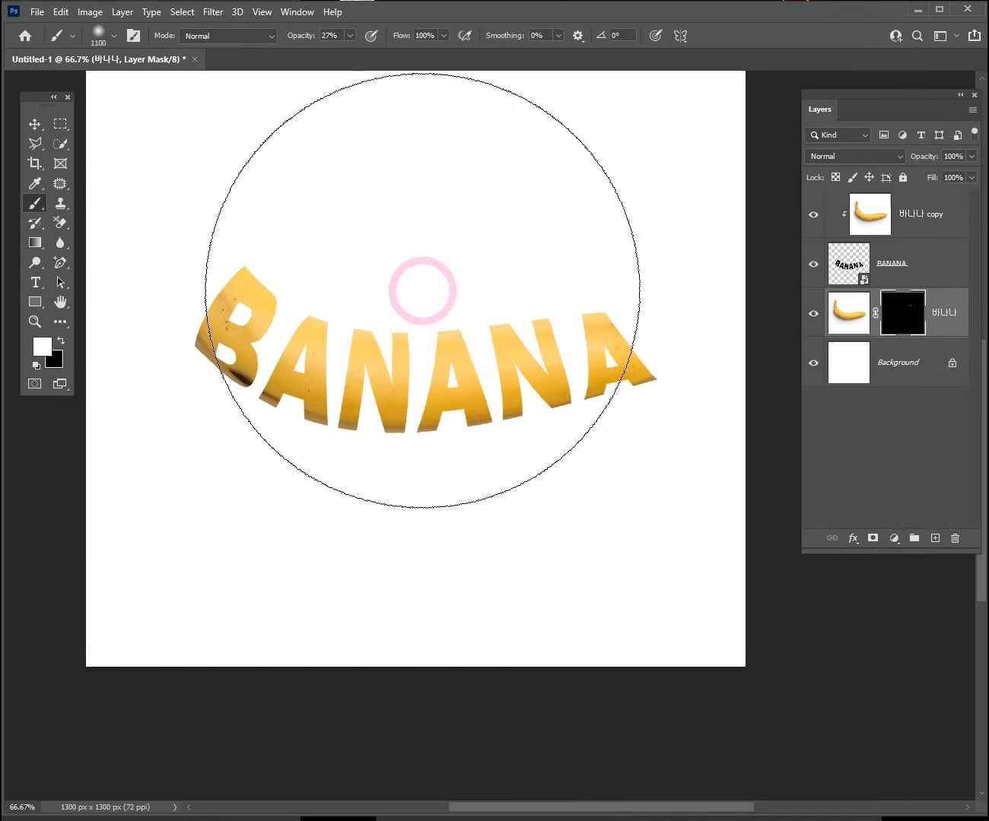
pyautogui.press('[')
pyautogui.press('[')
pyautogui.press('[')
pyautogui.press('[')
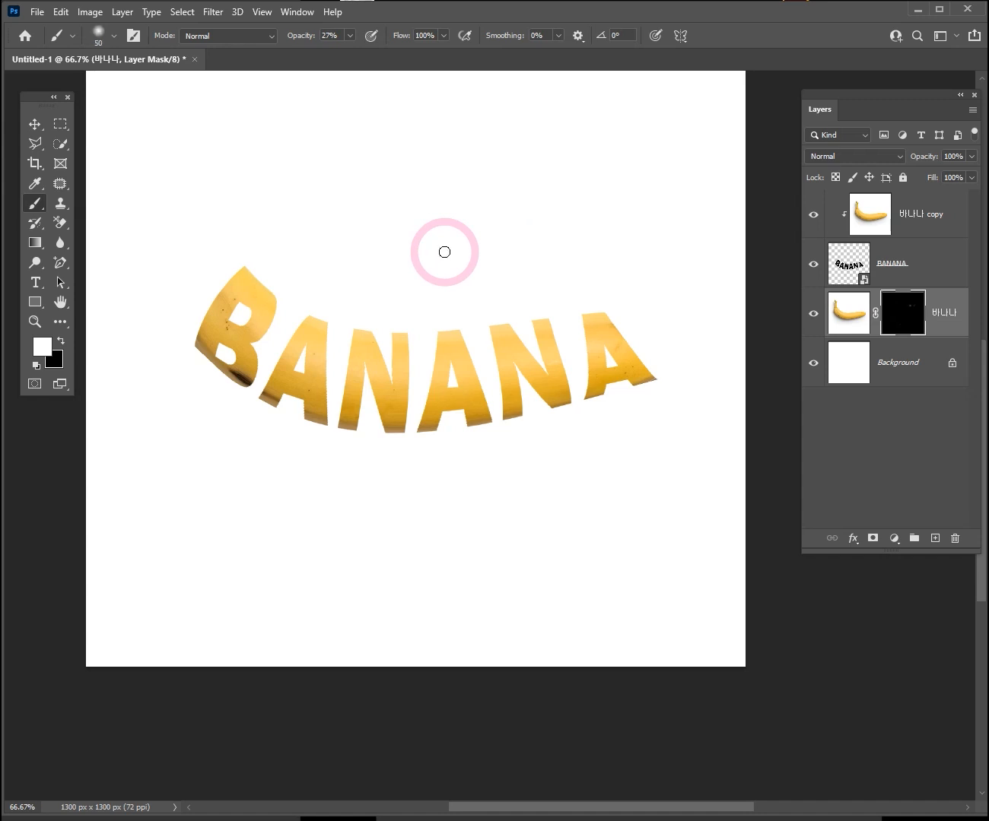
pyautogui.press('[')
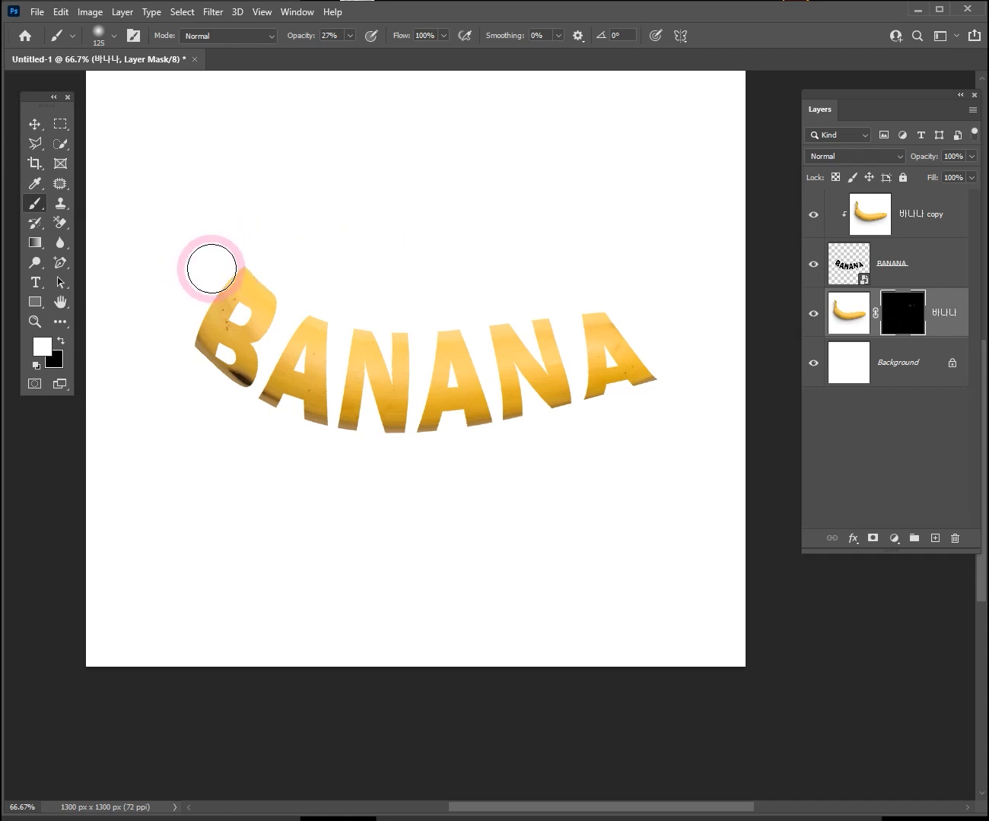
# Paint white on the 바나나 layer's mask to reveal the stem beside the B and the banana's tip around the last A
pyautogui.hotkey('ctrl', 'space')
pyautogui.click(199, 289)
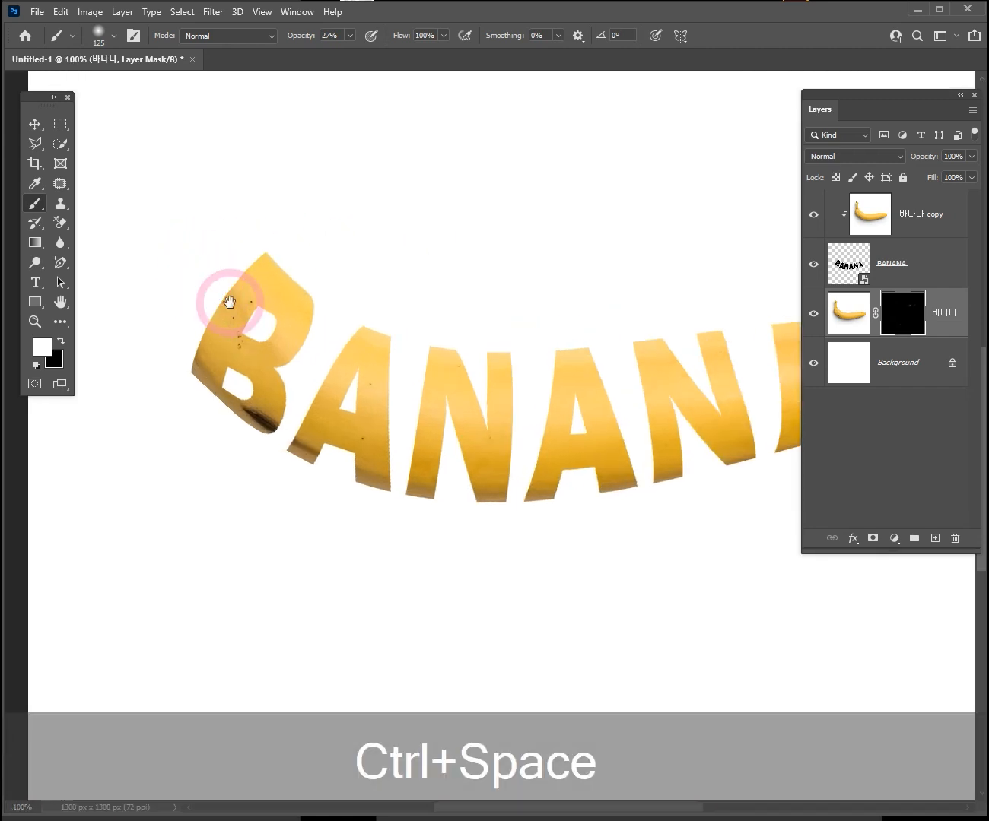
pyautogui.moveTo(235, 273)
pyautogui.mouseDown()
pyautogui.moveTo(272, 284)
pyautogui.moveTo(248, 325)
pyautogui.moveTo(261, 295)
pyautogui.moveTo(261, 318)
pyautogui.moveTo(291, 295)
pyautogui.moveTo(272, 283)
pyautogui.moveTo(105, 328)
pyautogui.mouseUp()
pyautogui.click(49, 355)
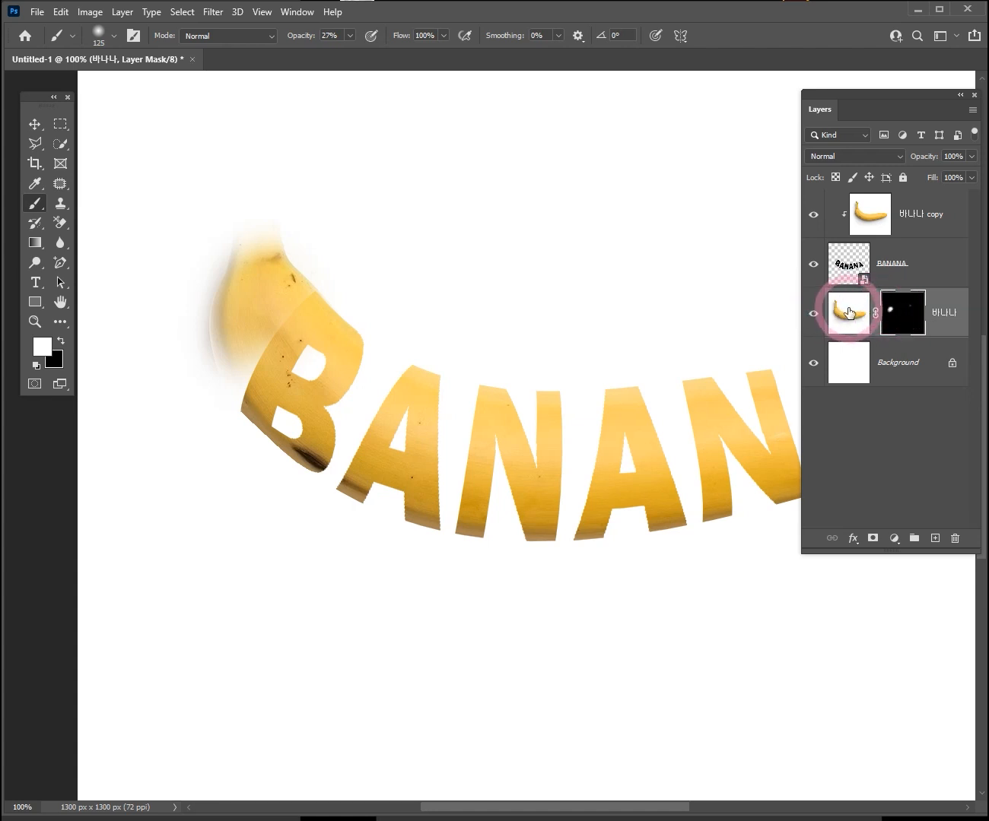
pyautogui.moveTo(217, 242)
pyautogui.mouseDown()
pyautogui.moveTo(264, 202)
pyautogui.moveTo(251, 186)
pyautogui.moveTo(252, 124)
pyautogui.moveTo(263, 247)
pyautogui.mouseUp()
pyautogui.moveTo(243, 145)
pyautogui.mouseDown()
pyautogui.moveTo(262, 183)
pyautogui.moveTo(248, 196)
pyautogui.moveTo(232, 178)
pyautogui.moveTo(220, 303)
pyautogui.moveTo(213, 251)
pyautogui.moveTo(257, 176)
pyautogui.moveTo(249, 277)
pyautogui.moveTo(272, 303)
pyautogui.moveTo(208, 199)
pyautogui.moveTo(215, 318)
pyautogui.moveTo(196, 420)
pyautogui.moveTo(219, 519)
pyautogui.moveTo(332, 578)
pyautogui.moveTo(535, 634)
pyautogui.moveTo(238, 327)
pyautogui.moveTo(222, 393)
pyautogui.moveTo(244, 382)
pyautogui.moveTo(245, 397)
pyautogui.moveTo(274, 351)
pyautogui.moveTo(292, 355)
pyautogui.moveTo(222, 463)
pyautogui.moveTo(233, 464)
pyautogui.moveTo(242, 393)
pyautogui.moveTo(235, 448)
pyautogui.moveTo(222, 421)
pyautogui.mouseUp()
pyautogui.moveTo(224, 318)
pyautogui.mouseDown()
pyautogui.moveTo(232, 187)
pyautogui.moveTo(205, 163)
pyautogui.moveTo(233, 317)
pyautogui.moveTo(223, 378)
pyautogui.moveTo(233, 405)
pyautogui.mouseUp()
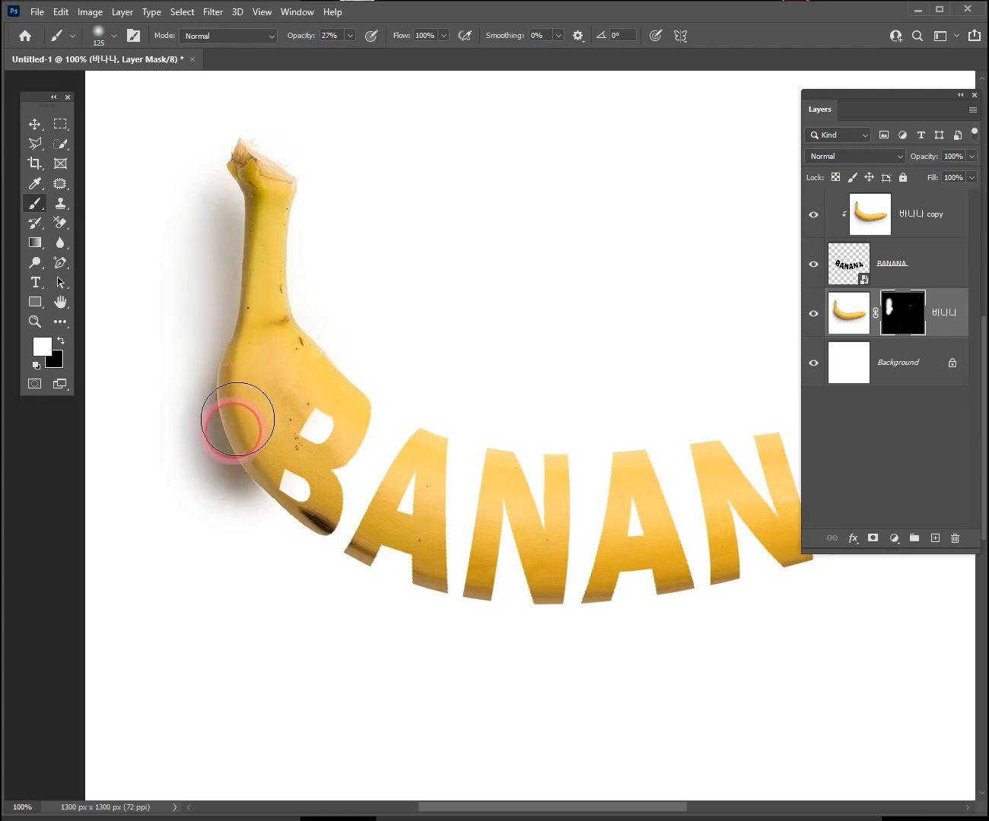
pyautogui.moveTo(570, 545); pyautogui.dragTo(69, 477)
pyautogui.moveTo(409, 371)
pyautogui.mouseDown()
pyautogui.moveTo(426, 399)
pyautogui.moveTo(404, 380)
pyautogui.moveTo(416, 395)
pyautogui.moveTo(448, 400)
pyautogui.moveTo(474, 365)
pyautogui.moveTo(431, 429)
pyautogui.moveTo(443, 406)
pyautogui.moveTo(407, 422)
pyautogui.moveTo(416, 407)
pyautogui.moveTo(398, 403)
pyautogui.moveTo(410, 405)
pyautogui.moveTo(403, 412)
pyautogui.moveTo(508, 416)
pyautogui.moveTo(507, 380)
pyautogui.moveTo(412, 388)
pyautogui.moveTo(461, 369)
pyautogui.moveTo(444, 411)
pyautogui.mouseUp()
# With a 30 px brush, paint black on the mask along the photo's edge above the last A, and white over the fruit beside it
pyautogui.keyDown('ctrl'); pyautogui.click(312, 389); pyautogui.keyUp('ctrl')
pyautogui.keyDown('ctrl'); pyautogui.click(312, 390); pyautogui.keyUp('ctrl')
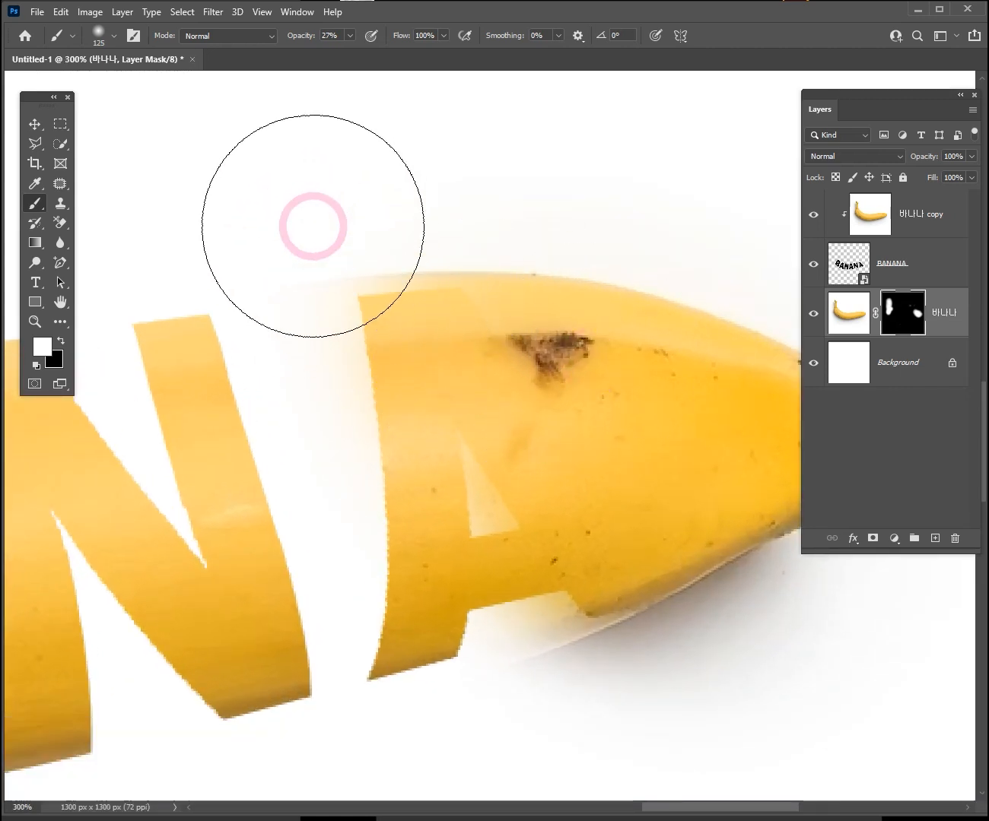
pyautogui.click(60, 340)
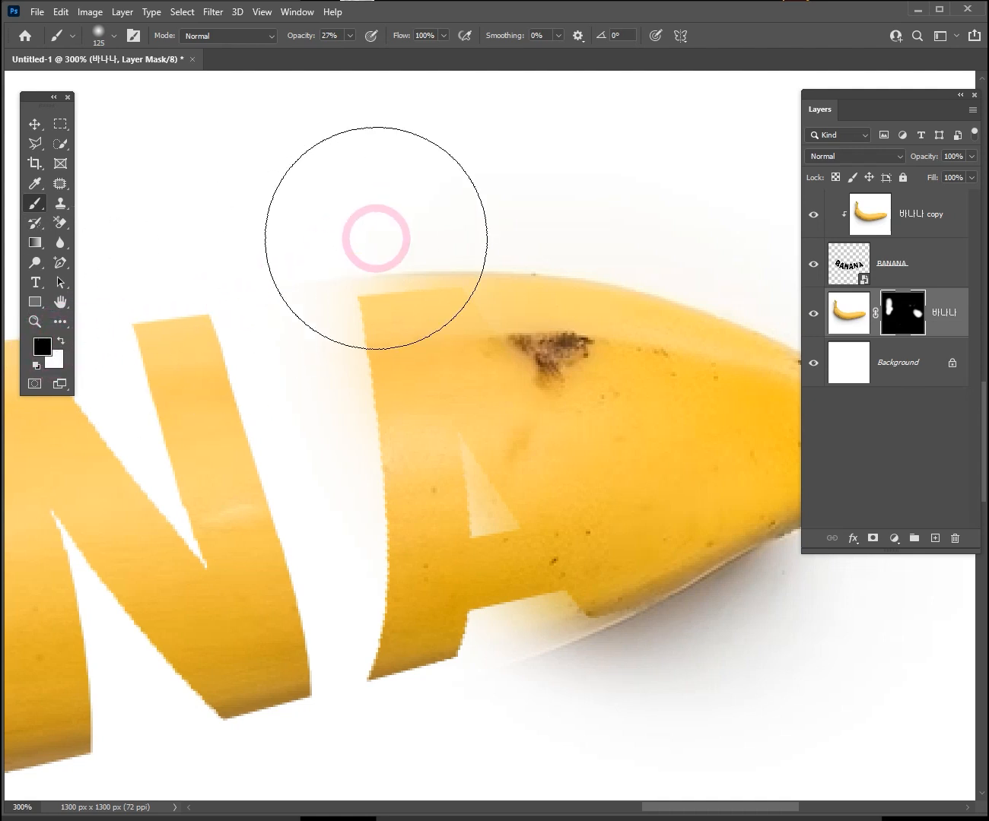
pyautogui.press('[')
pyautogui.press('[')
pyautogui.press('[')
pyautogui.press('[')
pyautogui.press('[')
pyautogui.press('[')
pyautogui.press('[')
pyautogui.press('[')
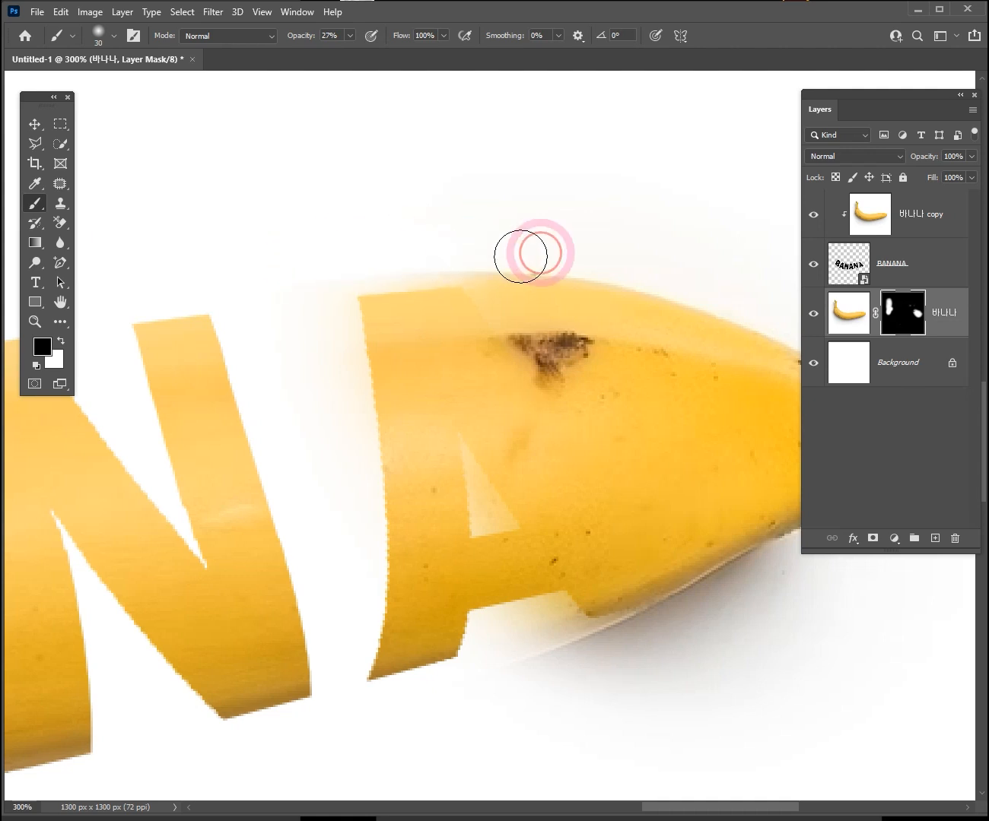
pyautogui.moveTo(557, 243)
pyautogui.mouseDown()
pyautogui.moveTo(361, 267)
pyautogui.moveTo(404, 244)
pyautogui.moveTo(563, 256)
pyautogui.mouseUp()
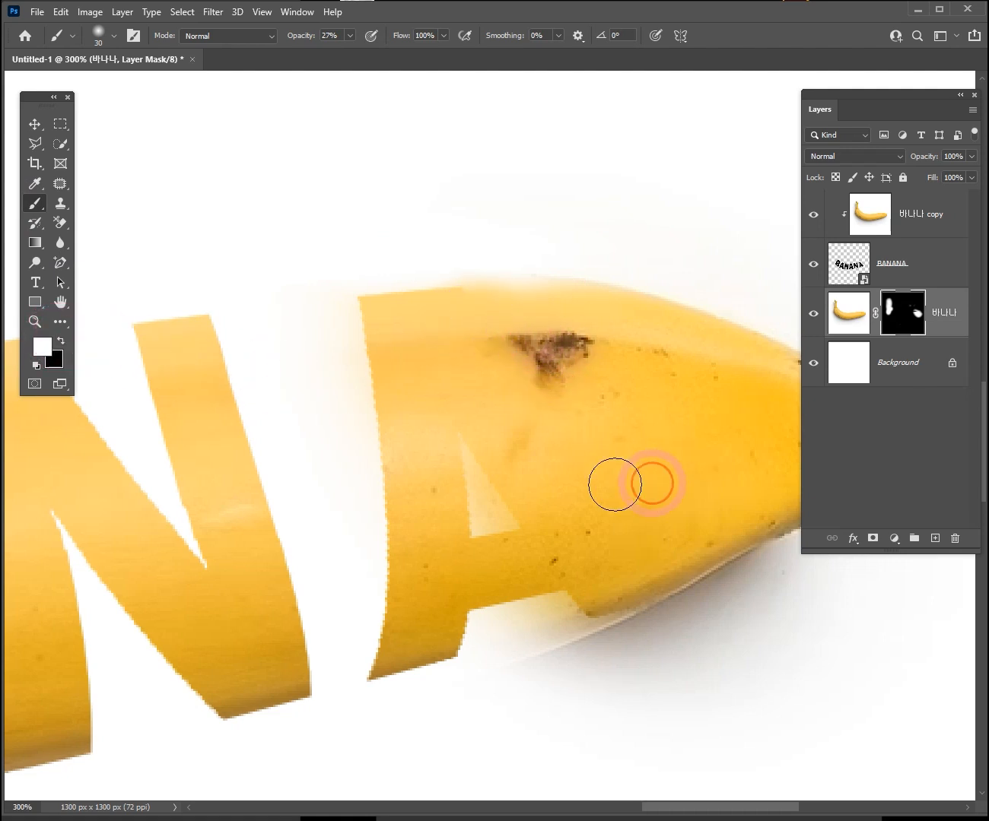
pyautogui.moveTo(615, 484); pyautogui.dragTo(570, 490)
# Lower the brush opacity to 9% with white kept as the foreground color
pyautogui.keyDown('ctrl'); pyautogui.keyDown('alt'); pyautogui.click(302, 543); pyautogui.keyUp('alt'); pyautogui.keyUp('ctrl')
pyautogui.keyDown('ctrl'); pyautogui.keyDown('alt'); pyautogui.click(303, 543); pyautogui.keyUp('alt'); pyautogui.keyUp('ctrl')
pyautogui.moveTo(324, 590); pyautogui.dragTo(520, 425)
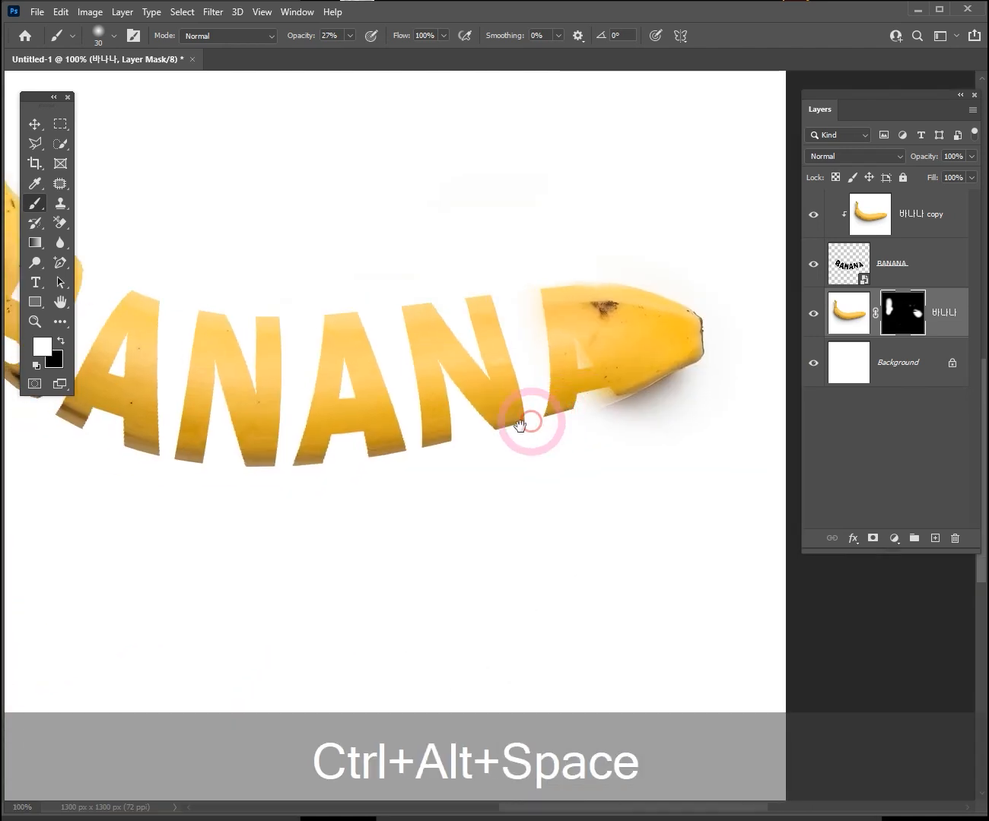
pyautogui.keyDown('ctrl'); pyautogui.keyDown('alt'); pyautogui.click(417, 467); pyautogui.keyUp('alt'); pyautogui.keyUp('ctrl')
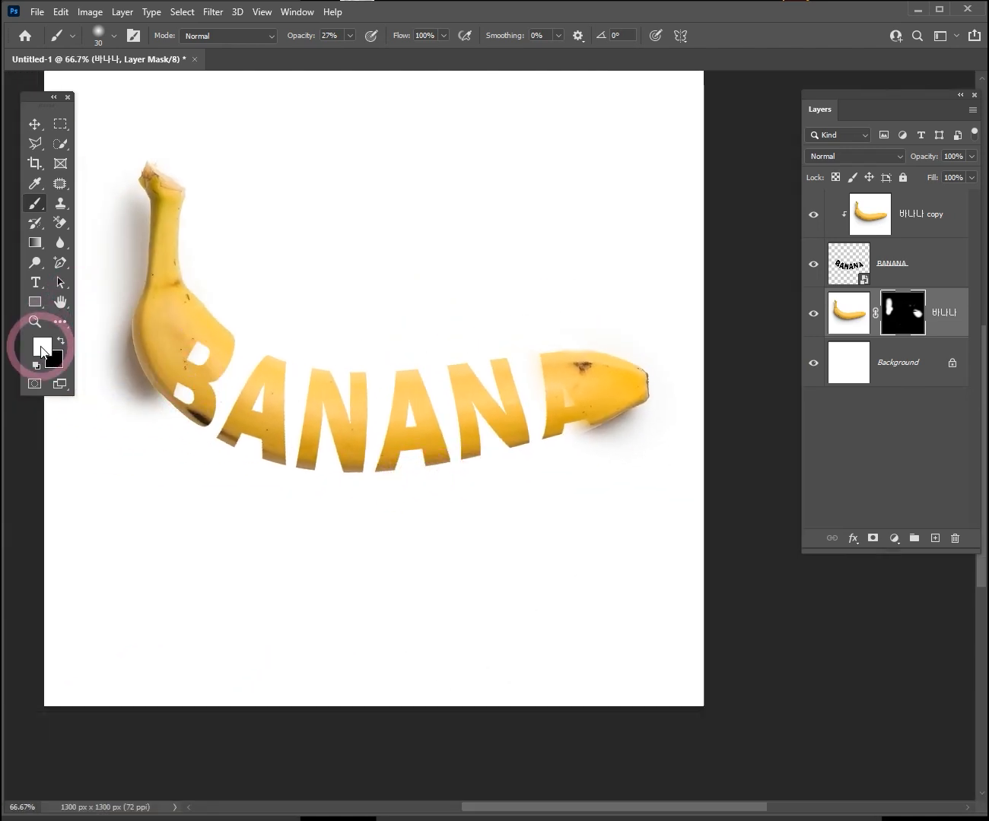
pyautogui.click(332, 33)
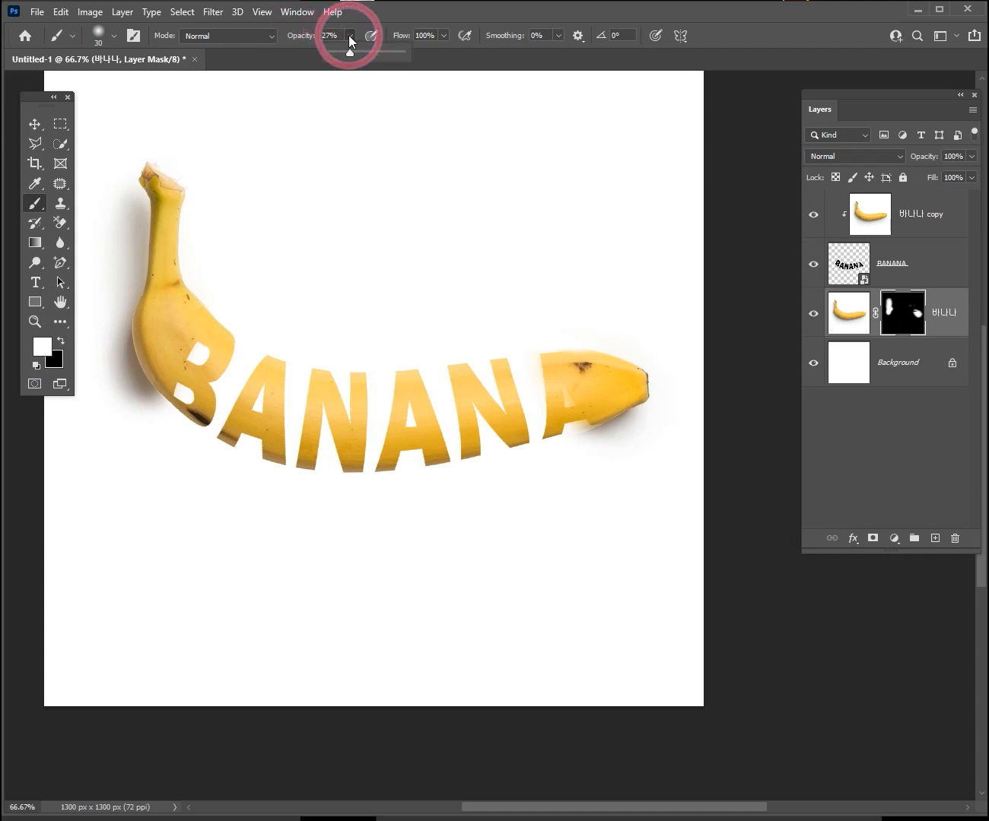
pyautogui.click(336, 51)
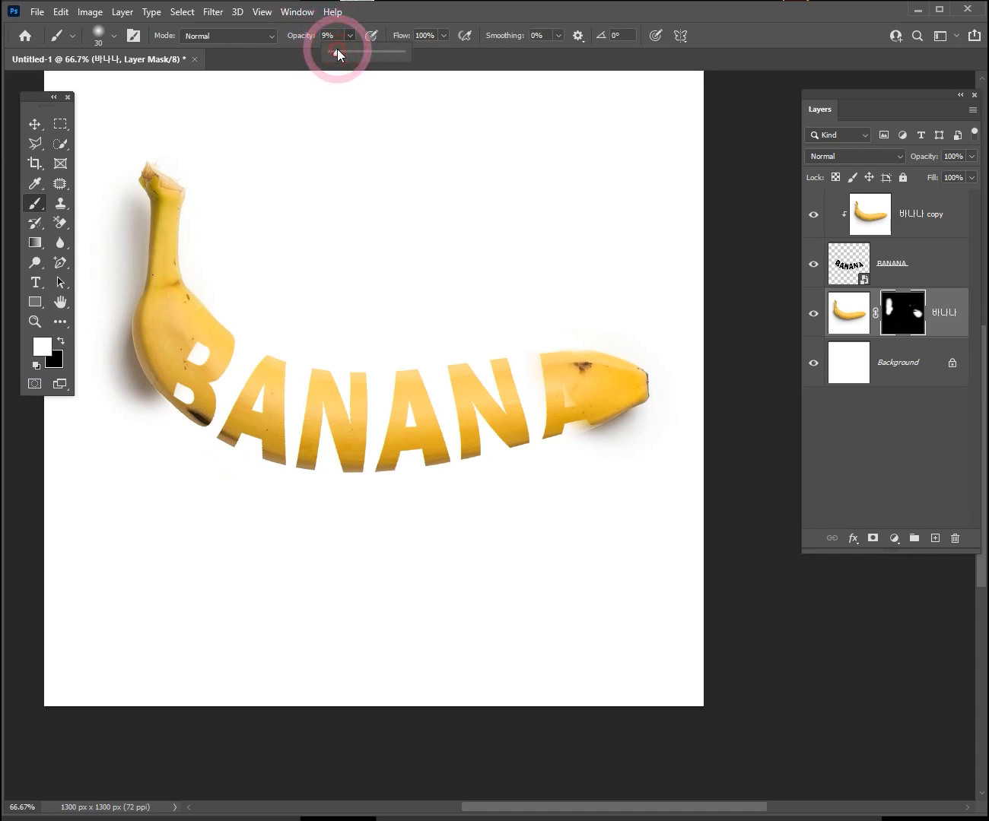
# Paint white on the mask beneath the letters to softly reveal the banana's underside and shadow, enlarging the brush from 60 px to 175 px
pyautogui.click(143, 396)
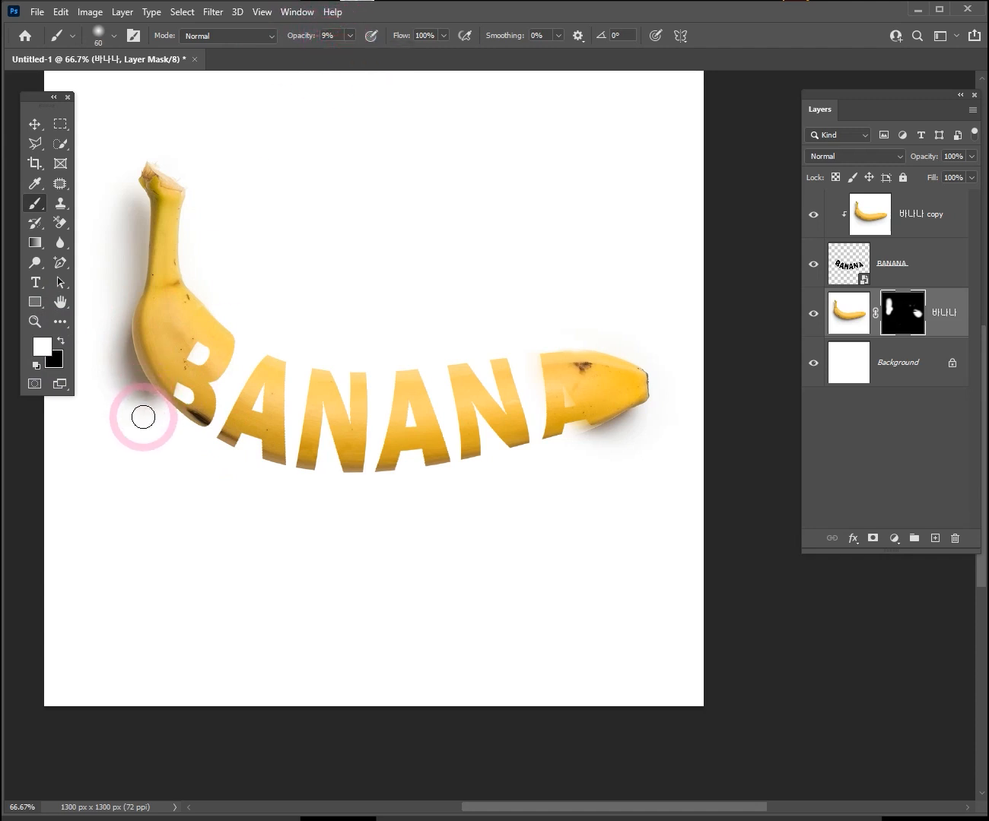
pyautogui.moveTo(142, 416)
pyautogui.mouseDown()
pyautogui.moveTo(145, 390)
pyautogui.moveTo(235, 450)
pyautogui.moveTo(146, 404)
pyautogui.moveTo(165, 406)
pyautogui.moveTo(192, 432)
pyautogui.moveTo(404, 456)
pyautogui.moveTo(275, 473)
pyautogui.moveTo(568, 465)
pyautogui.moveTo(508, 452)
pyautogui.moveTo(392, 470)
pyautogui.moveTo(617, 398)
pyautogui.moveTo(637, 416)
pyautogui.moveTo(447, 458)
pyautogui.moveTo(299, 476)
pyautogui.moveTo(349, 479)
pyautogui.moveTo(194, 419)
pyautogui.mouseUp()
pyautogui.moveTo(339, 465)
pyautogui.mouseDown()
pyautogui.moveTo(578, 457)
pyautogui.moveTo(514, 466)
pyautogui.moveTo(612, 444)
pyautogui.moveTo(546, 486)
pyautogui.moveTo(368, 516)
pyautogui.moveTo(521, 494)
pyautogui.moveTo(462, 504)
pyautogui.moveTo(559, 477)
pyautogui.moveTo(265, 508)
pyautogui.moveTo(170, 434)
pyautogui.moveTo(163, 444)
pyautogui.moveTo(198, 436)
pyautogui.moveTo(222, 464)
pyautogui.moveTo(501, 510)
pyautogui.moveTo(566, 495)
pyautogui.moveTo(607, 441)
pyautogui.moveTo(608, 465)
pyautogui.moveTo(197, 453)
pyautogui.moveTo(156, 426)
pyautogui.moveTo(629, 466)
pyautogui.moveTo(432, 535)
pyautogui.moveTo(488, 590)
pyautogui.moveTo(525, 585)
pyautogui.mouseUp()
pyautogui.press(']')
pyautogui.press(']')
pyautogui.press(']')
pyautogui.press(']')
# Examine how the BANANA letters blend into the banana photo, both up close and across the whole canvas
pyautogui.keyDown('ctrl'); pyautogui.keyDown('alt'); pyautogui.click(313, 311); pyautogui.keyUp('alt'); pyautogui.keyUp('ctrl')
pyautogui.keyDown('ctrl'); pyautogui.keyDown('alt'); pyautogui.click(313, 311); pyautogui.keyUp('alt'); pyautogui.keyUp('ctrl')
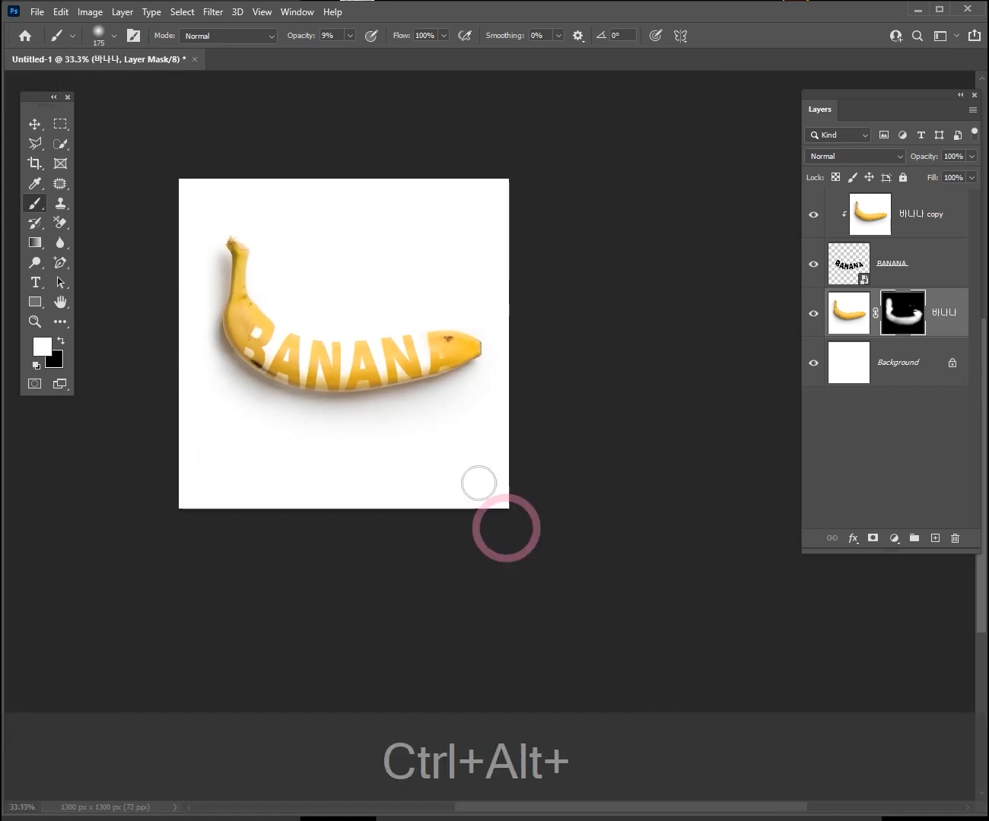
pyautogui.keyDown('ctrl'); pyautogui.click(314, 337); pyautogui.keyUp('ctrl')
pyautogui.keyDown('ctrl'); pyautogui.click(315, 337); pyautogui.keyUp('ctrl')
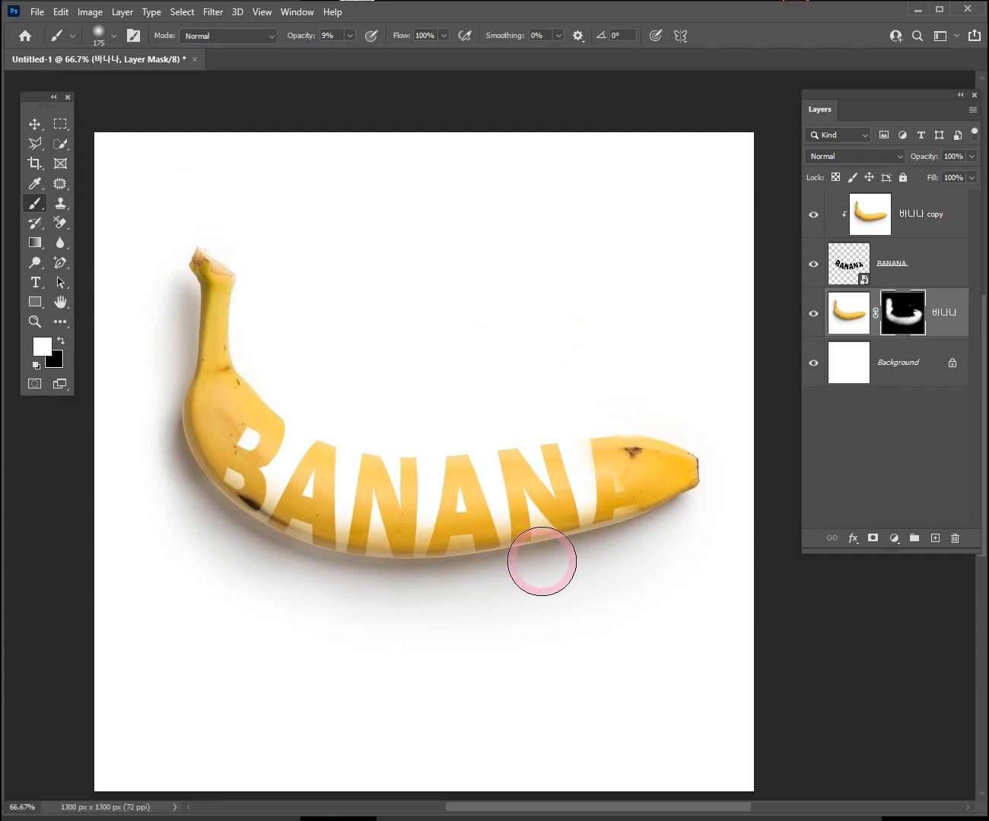
pyautogui.keyDown('ctrl'); pyautogui.click(504, 541); pyautogui.keyUp('ctrl')
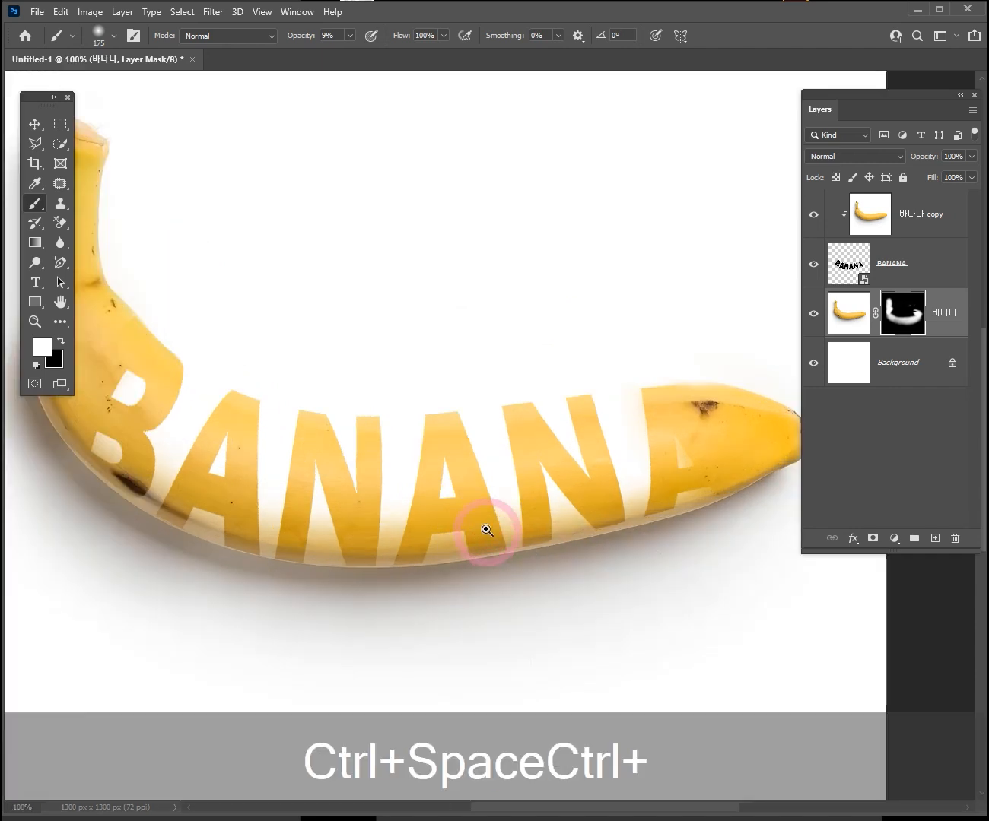
pyautogui.keyDown('ctrl'); pyautogui.keyDown('alt'); pyautogui.click(451, 489); pyautogui.keyUp('alt'); pyautogui.keyUp('ctrl')
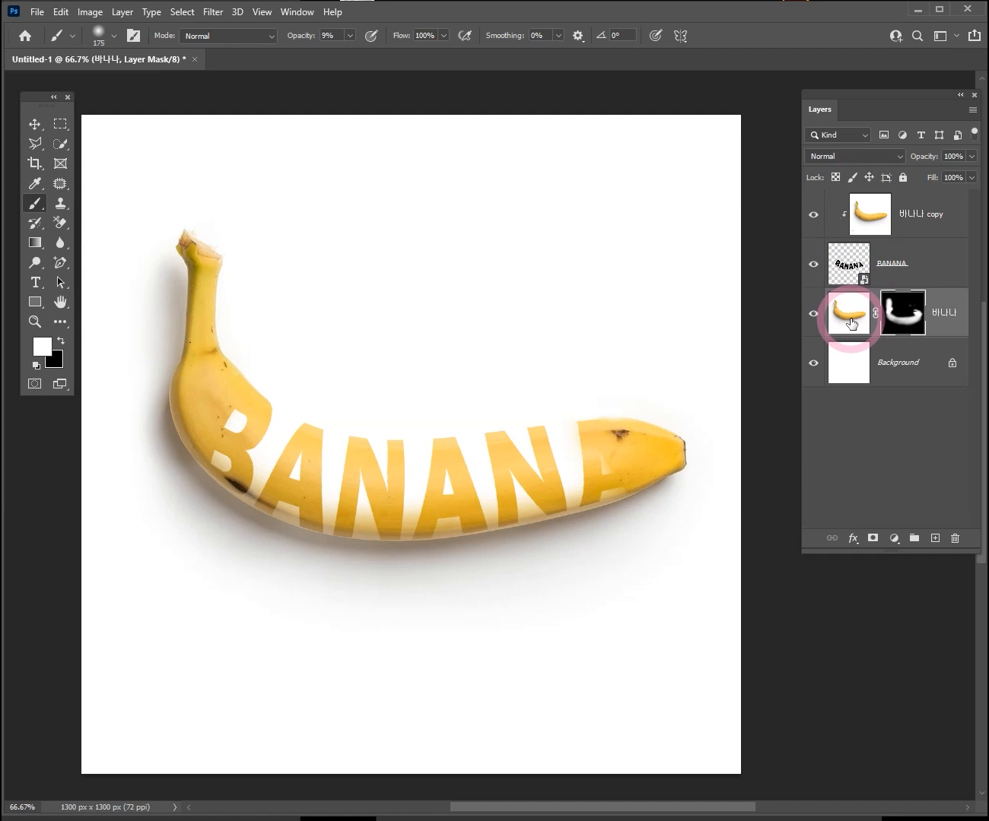
pyautogui.keyDown('ctrl'); pyautogui.click(448, 392); pyautogui.keyUp('ctrl')
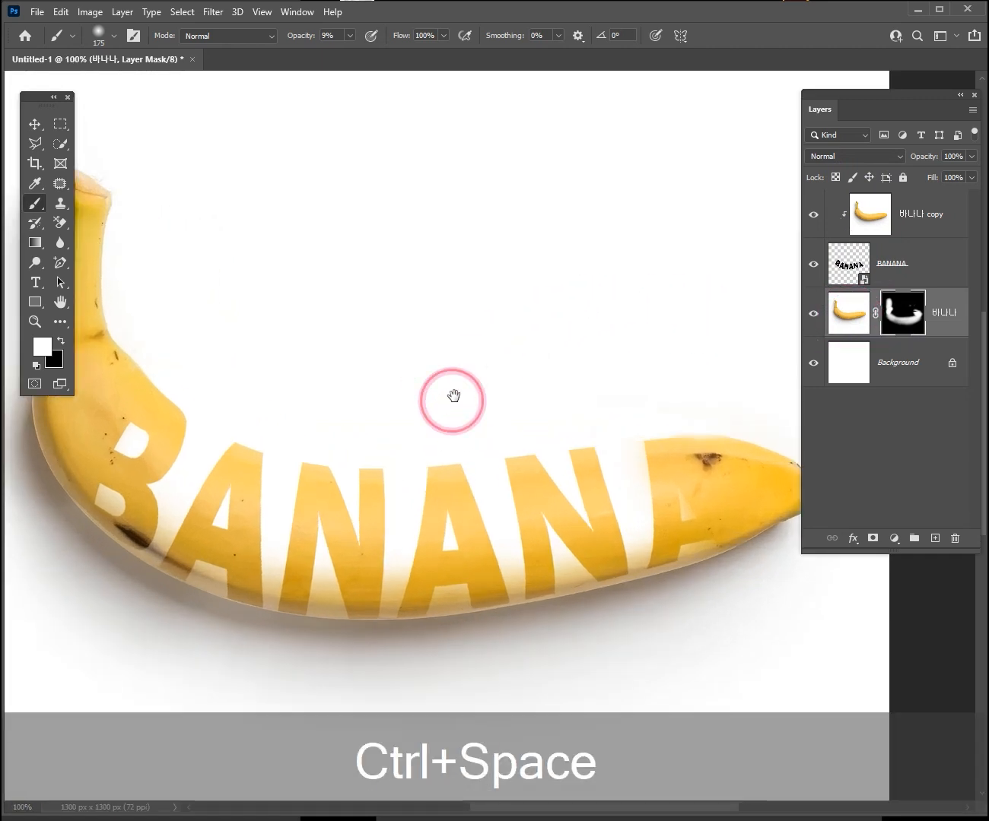
pyautogui.moveTo(452, 400); pyautogui.dragTo(490, 331)
pyautogui.keyDown('ctrl'); pyautogui.keyDown('alt'); pyautogui.click(568, 347); pyautogui.keyUp('alt'); pyautogui.keyUp('ctrl')
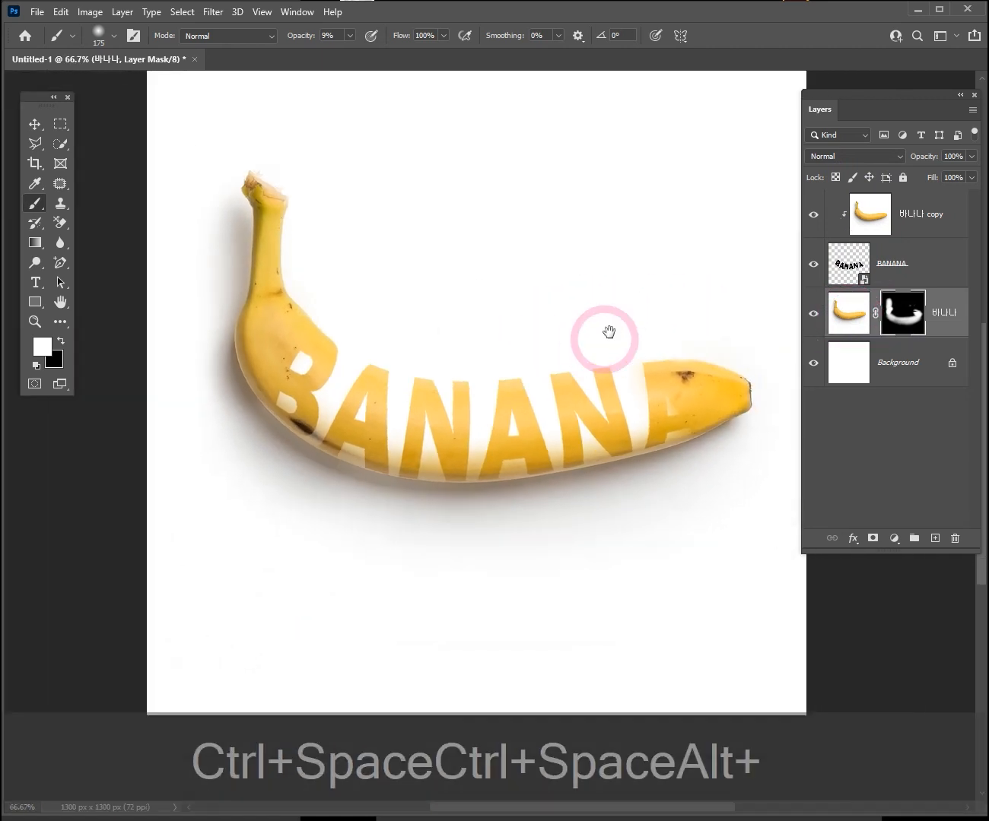
pyautogui.moveTo(604, 339); pyautogui.dragTo(567, 304)
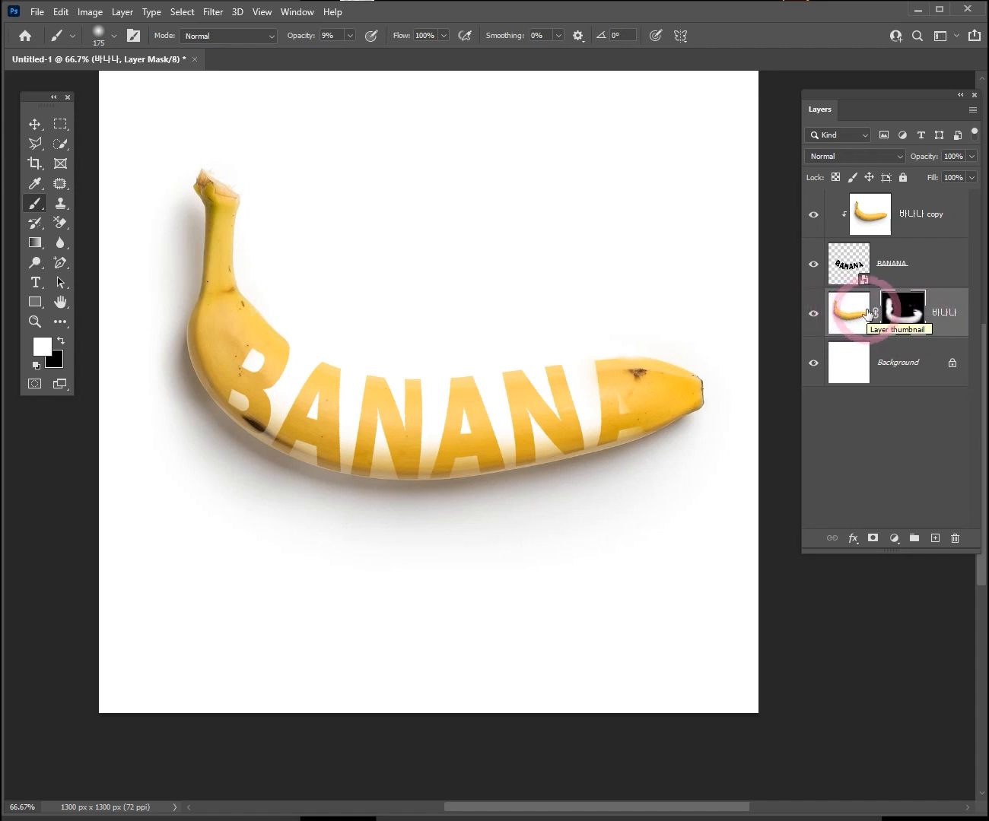
pyautogui.hotkey('ctrl', 'alt', '-')
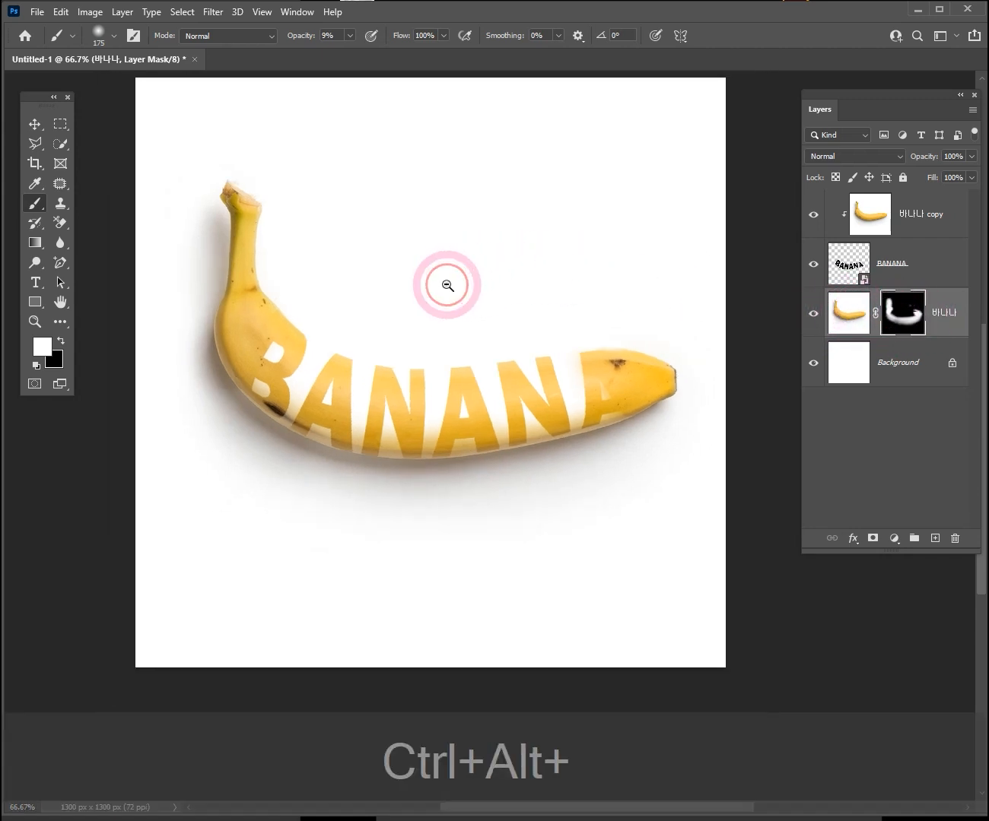
pyautogui.hotkey('ctrl', 'alt', '-')
pyautogui.keyDown('ctrl'); pyautogui.click(446, 332); pyautogui.keyUp('ctrl')
pyautogui.keyDown('ctrl'); pyautogui.click(446, 332); pyautogui.keyUp('ctrl')
pyautogui.keyDown('ctrl'); pyautogui.click(432, 330); pyautogui.keyUp('ctrl')
pyautogui.keyDown('alt'); pyautogui.click(431, 328); pyautogui.keyUp('alt')
pyautogui.keyDown('ctrl'); pyautogui.click(431, 330); pyautogui.keyUp('ctrl')
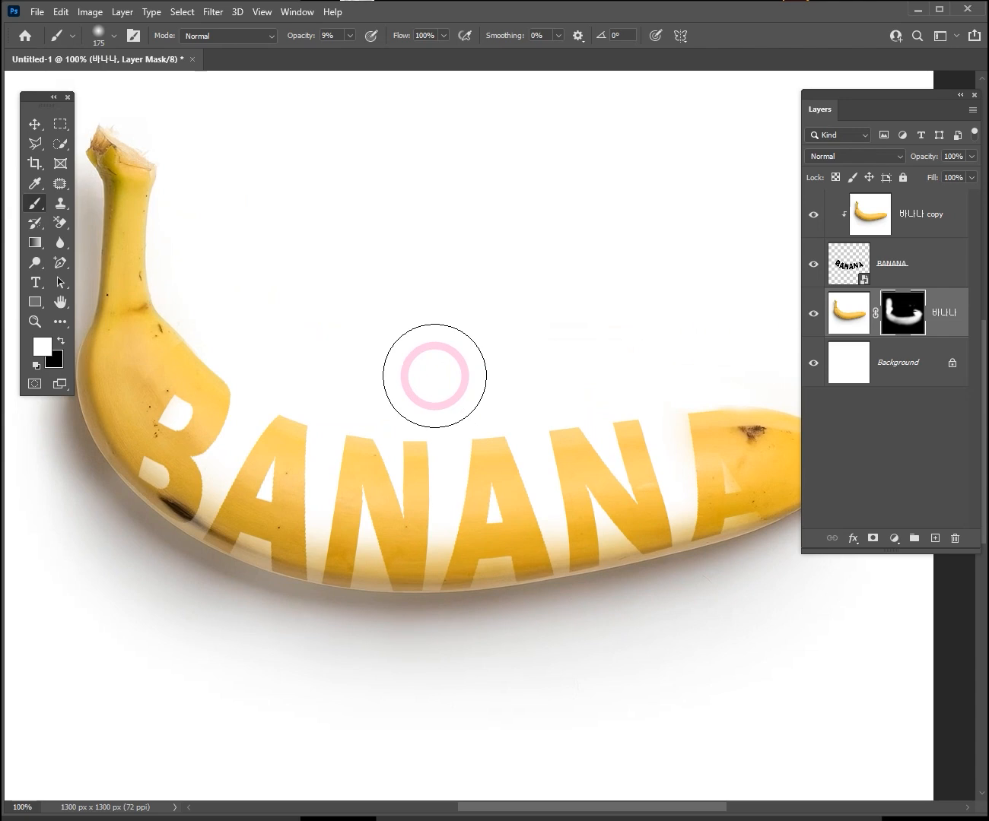
pyautogui.keyDown('ctrl'); pyautogui.keyDown('alt'); pyautogui.click(484, 389); pyautogui.keyUp('alt'); pyautogui.keyUp('ctrl')
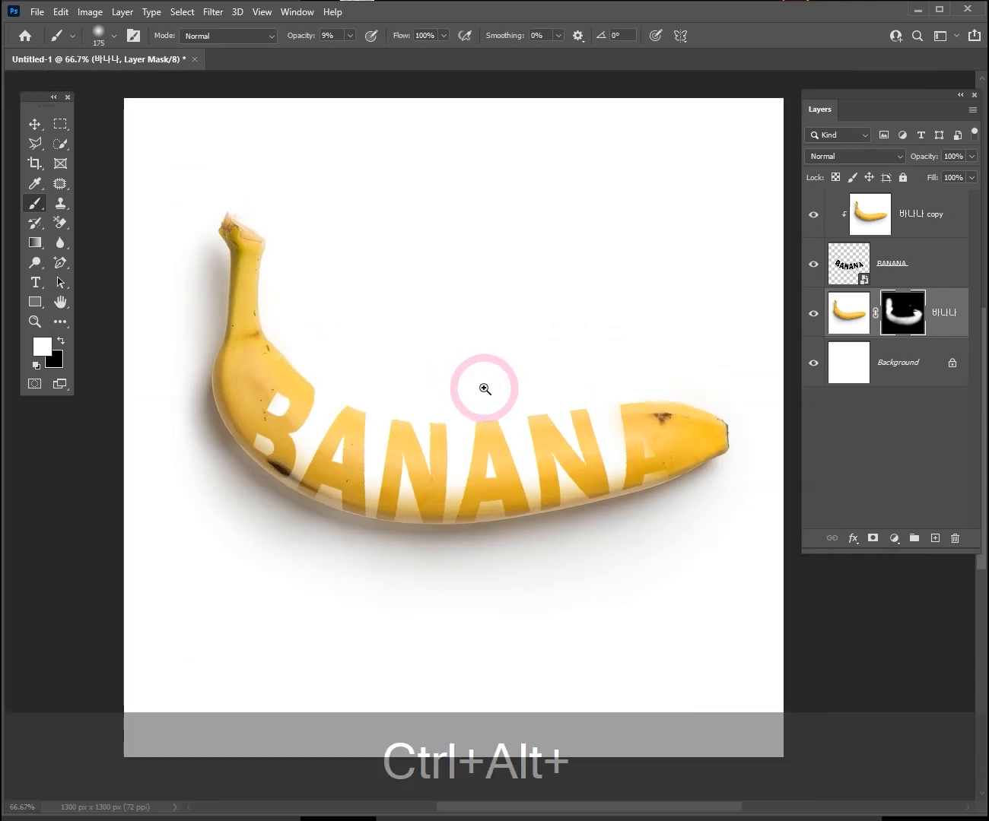
pyautogui.keyDown('ctrl'); pyautogui.click(484, 389); pyautogui.keyUp('ctrl')
pyautogui.keyDown('ctrl'); pyautogui.click(485, 388); pyautogui.keyUp('ctrl')
pyautogui.moveTo(460, 402); pyautogui.dragTo(413, 530)
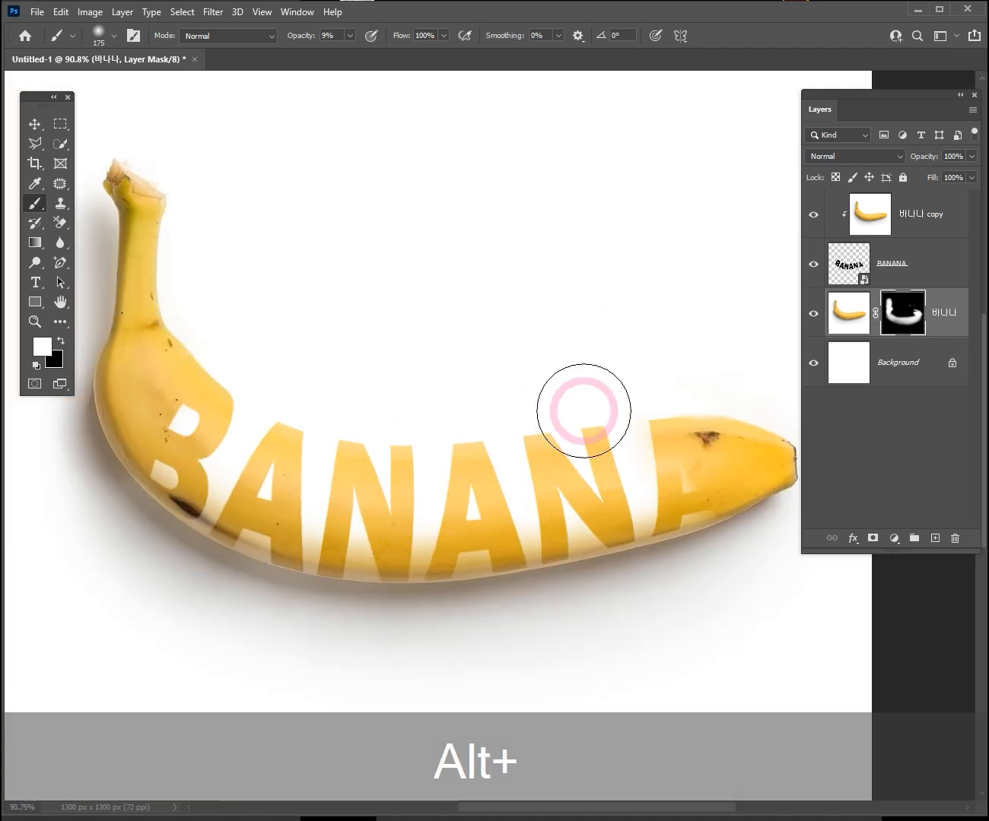
pyautogui.moveTo(372, 410); pyautogui.dragTo(431, 421)
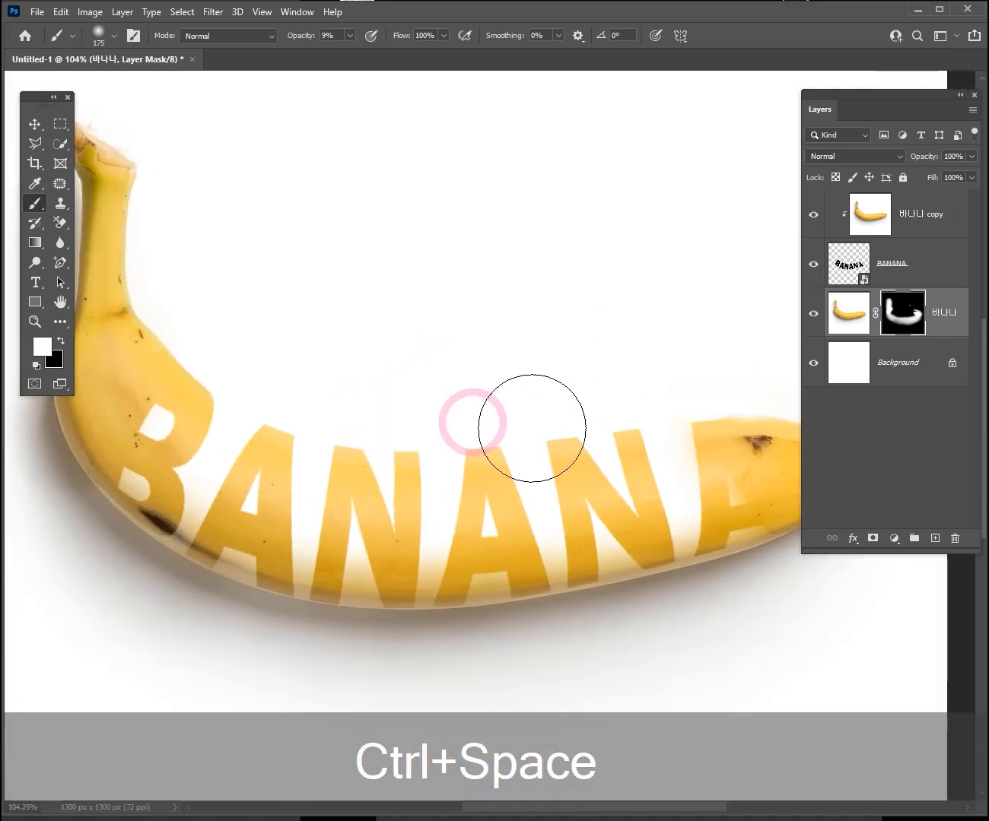